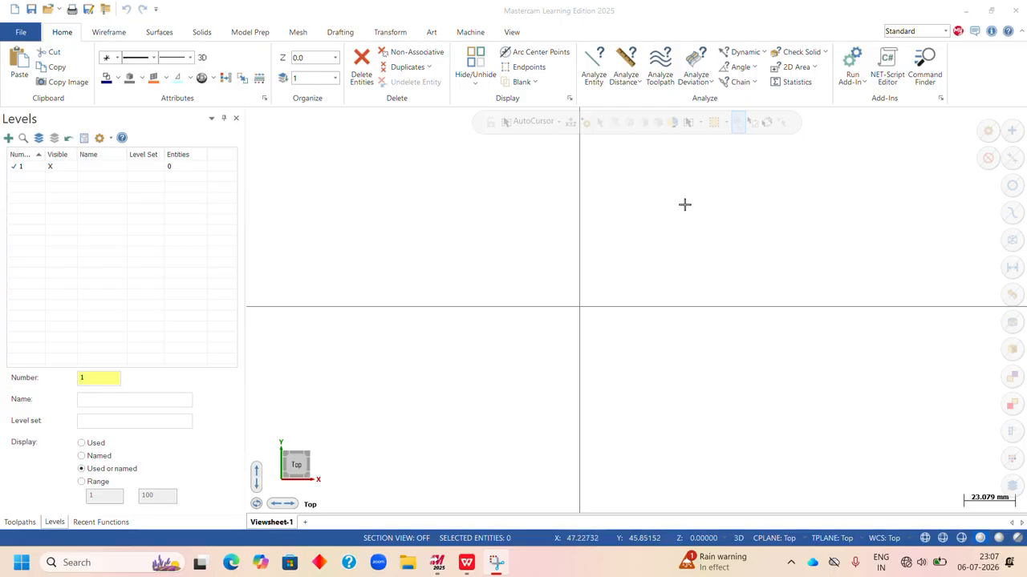
# - Check the Housing drawing in the exercise PDF, and return to Mastercam to draw a 100 mm horizontal line from the origin
pyautogui.click(465, 564)
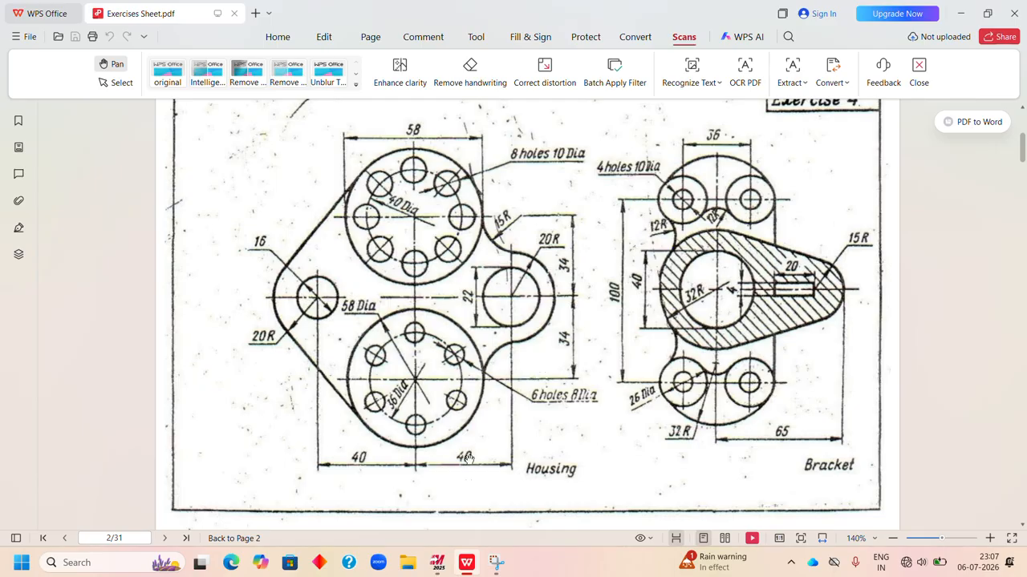
pyautogui.click(438, 566)
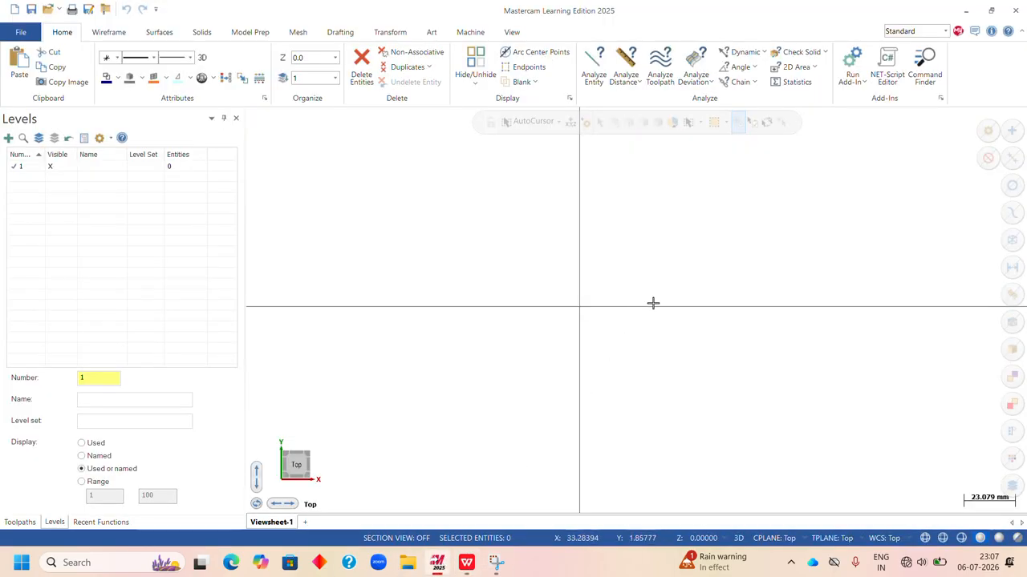
pyautogui.click(109, 32)
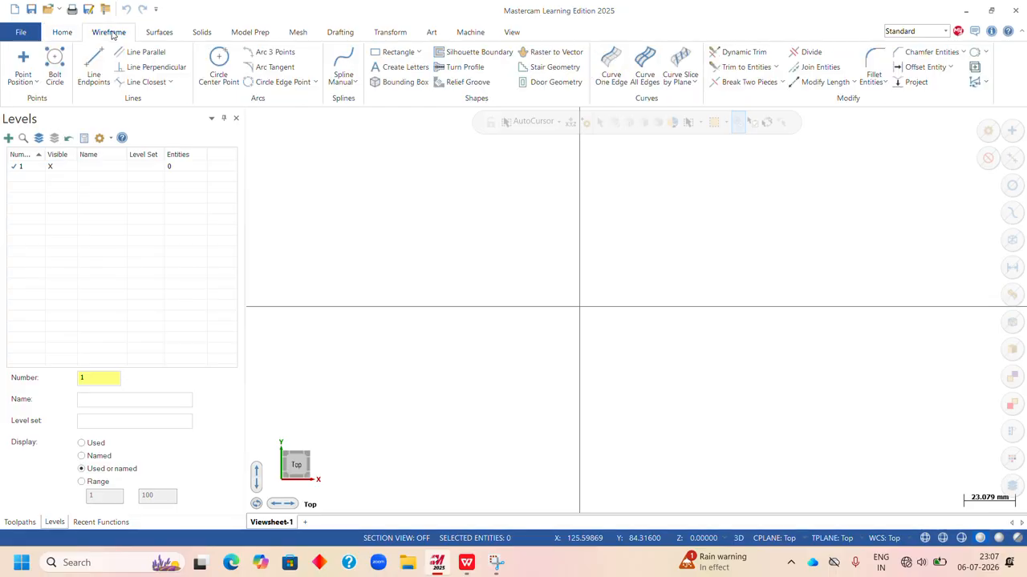
pyautogui.click(93, 71)
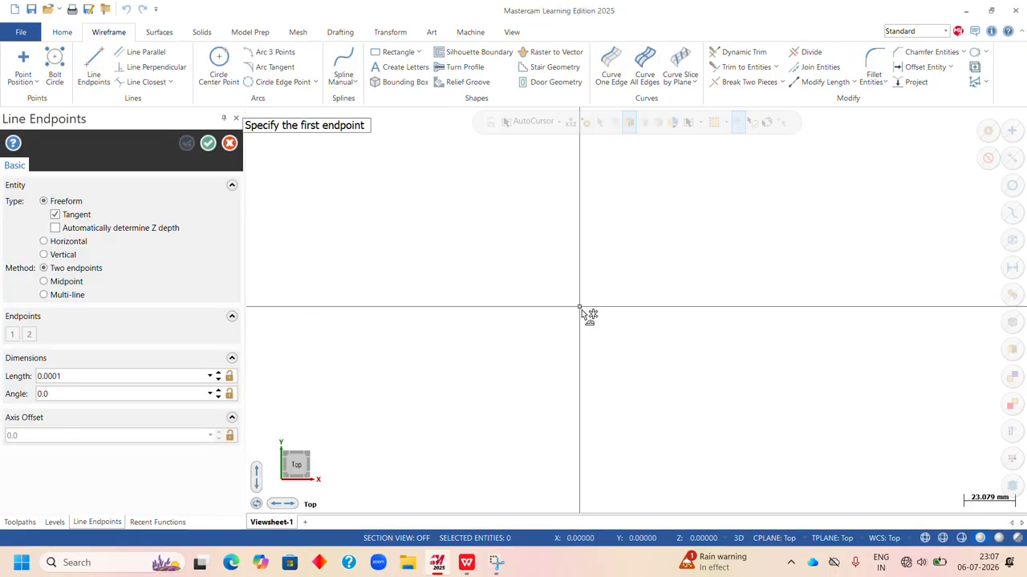
pyautogui.click(581, 310)
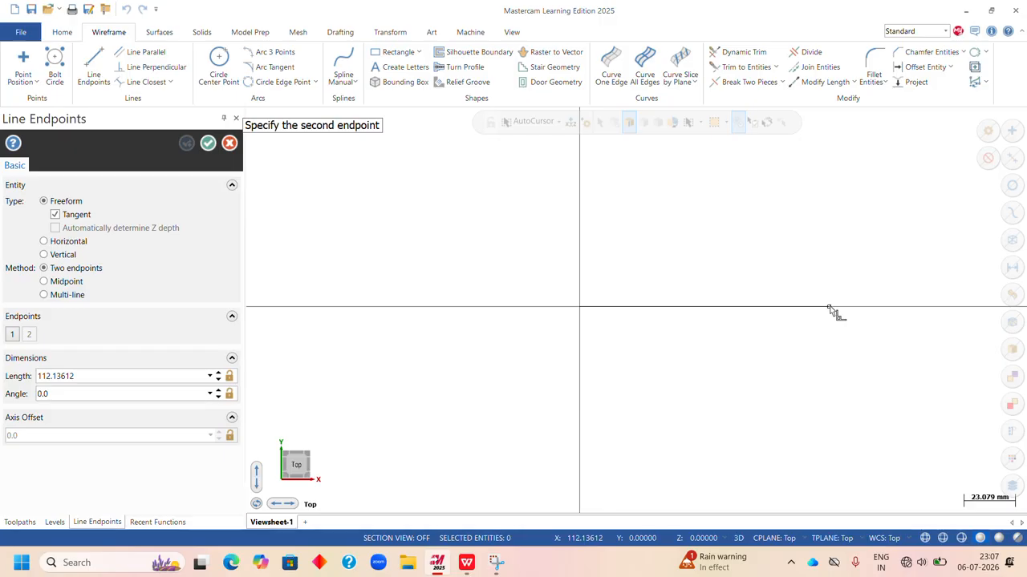
pyautogui.click(832, 311)
pyautogui.click(87, 377)
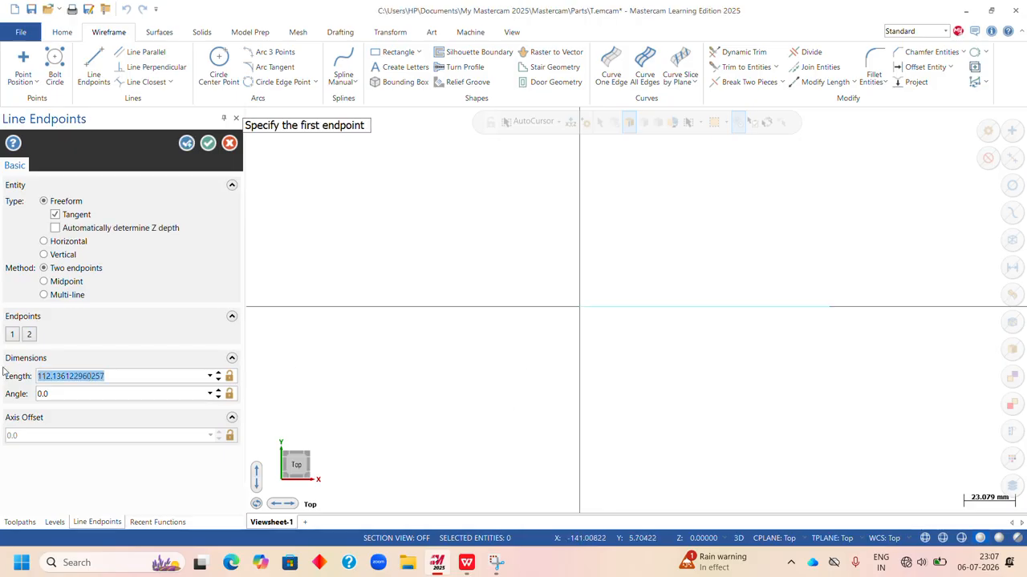
pyautogui.write('100')
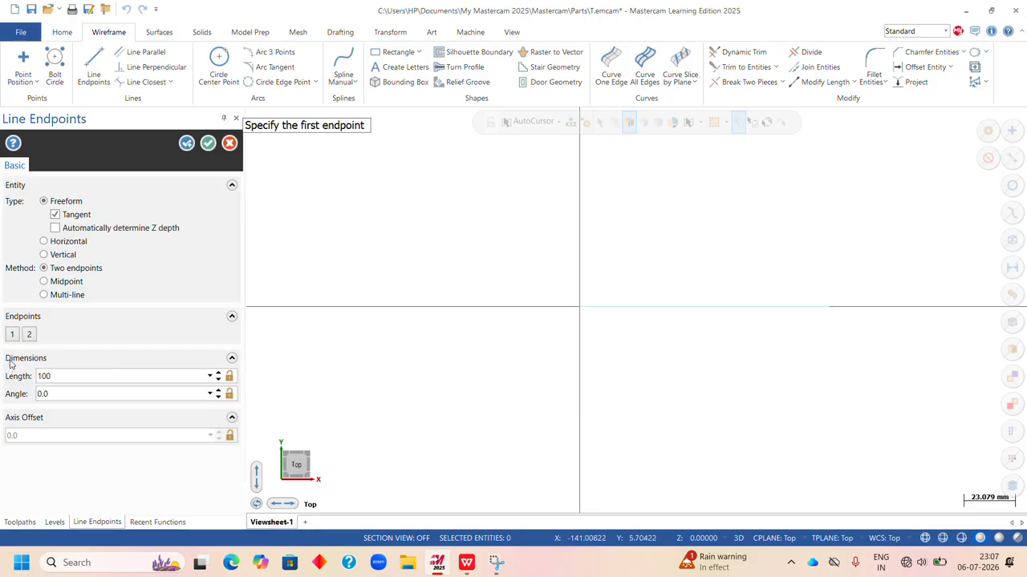
pyautogui.press('Return')
pyautogui.click(208, 144)
# - Draw a 100 mm vertical line upward from the origin at a 90° angle
pyautogui.scroll(-1, 499, 348)
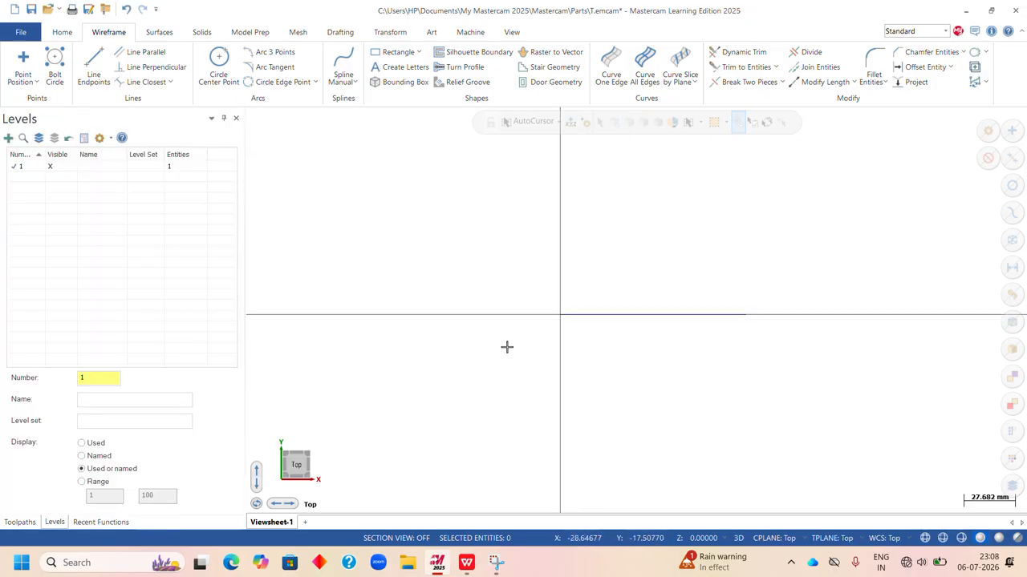
pyautogui.click(84, 58)
pyautogui.click(561, 314)
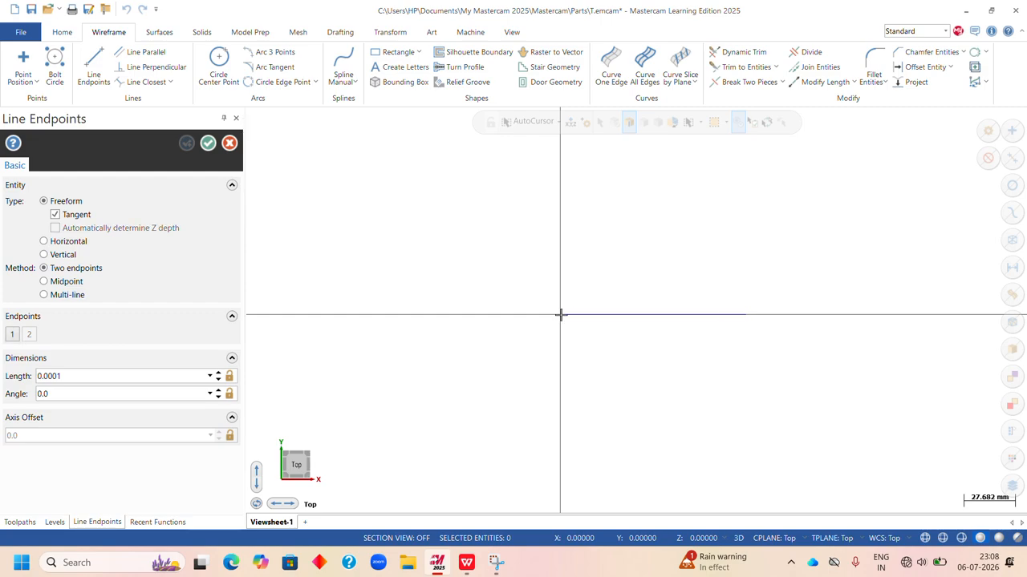
pyautogui.click(560, 153)
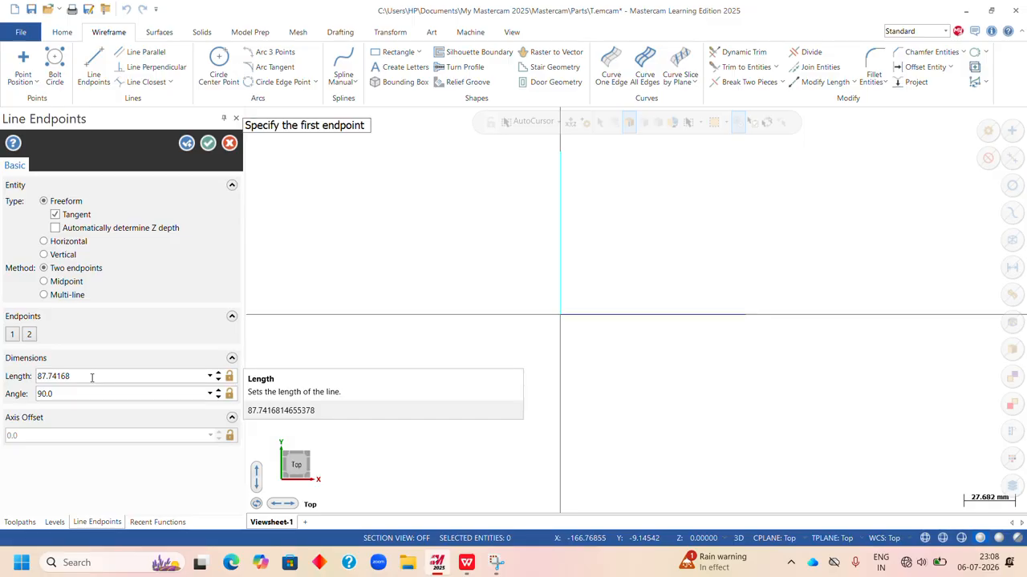
pyautogui.click(92, 378)
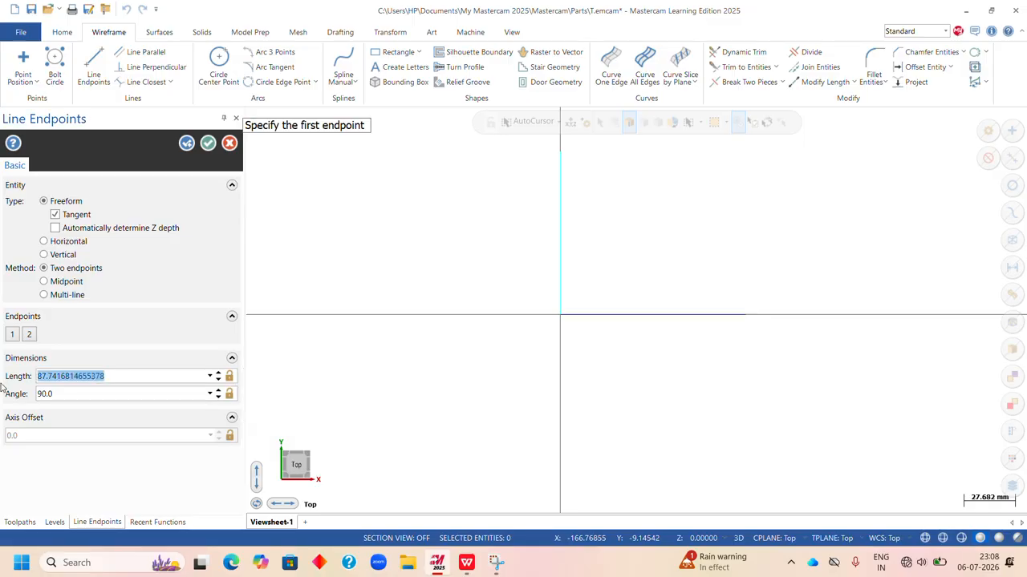
pyautogui.write('100.0')
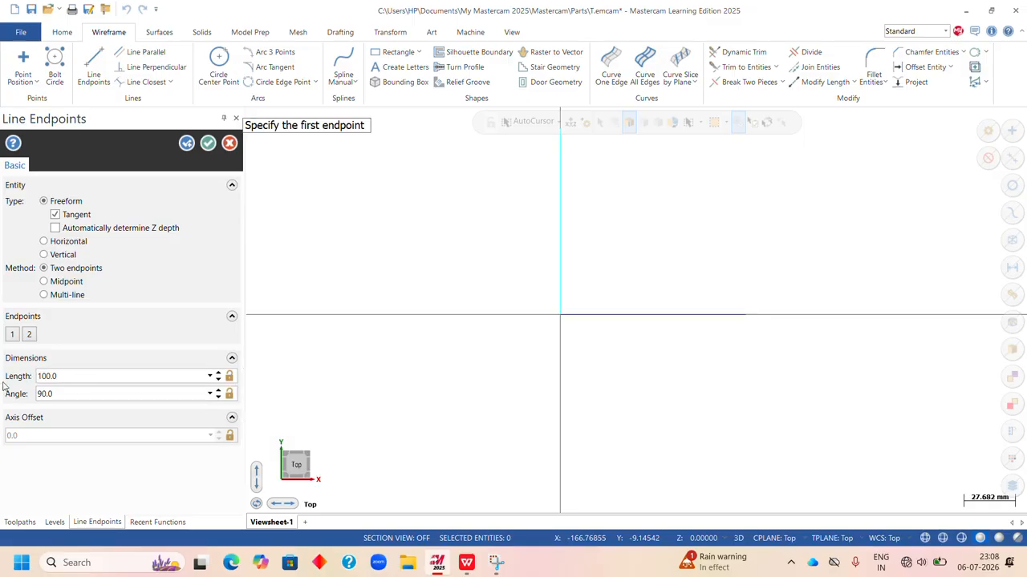
pyautogui.click(208, 143)
pyautogui.scroll(-2, 401, 377)
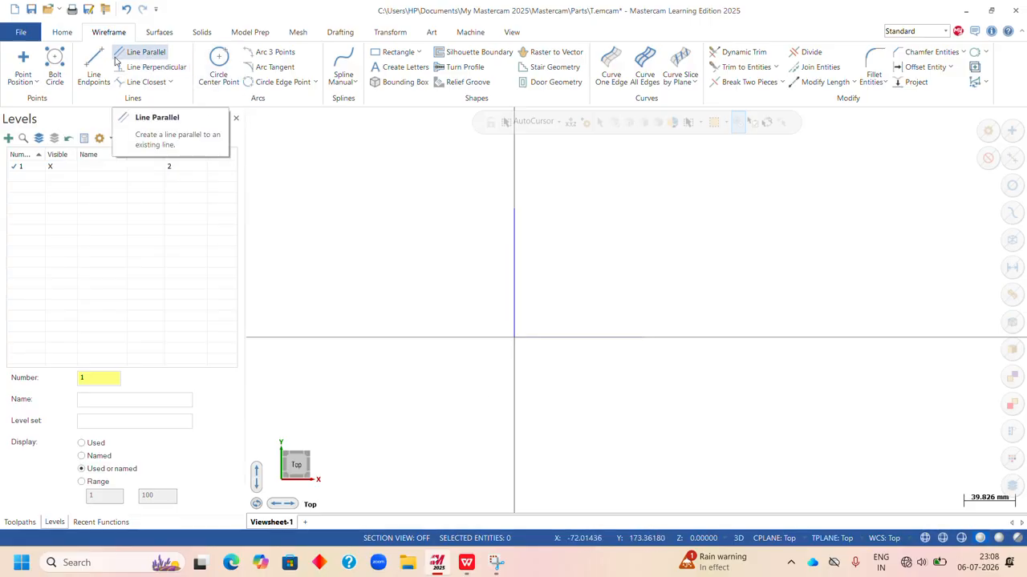
# - Recheck the Housing dimensions in the PDF, and draw a 36 mm diameter circle centred on the origin in Mastercam
pyautogui.click(437, 570)
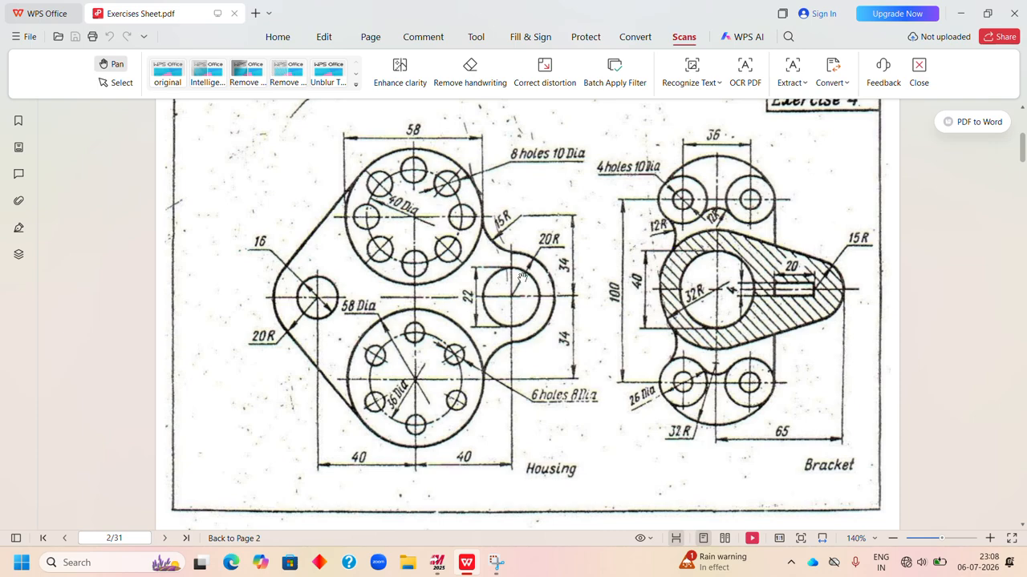
pyautogui.moveTo(471, 569)
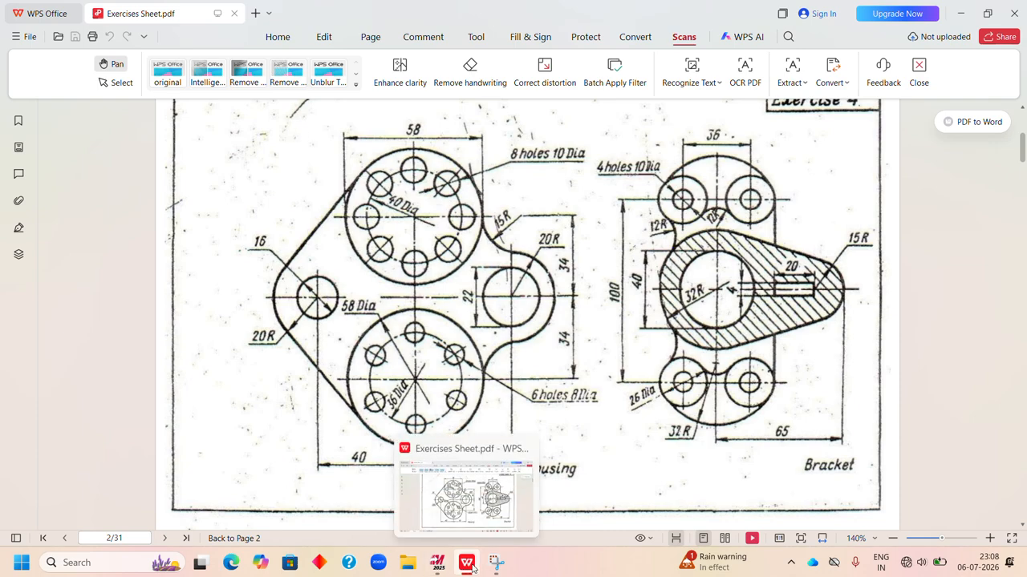
pyautogui.click(437, 562)
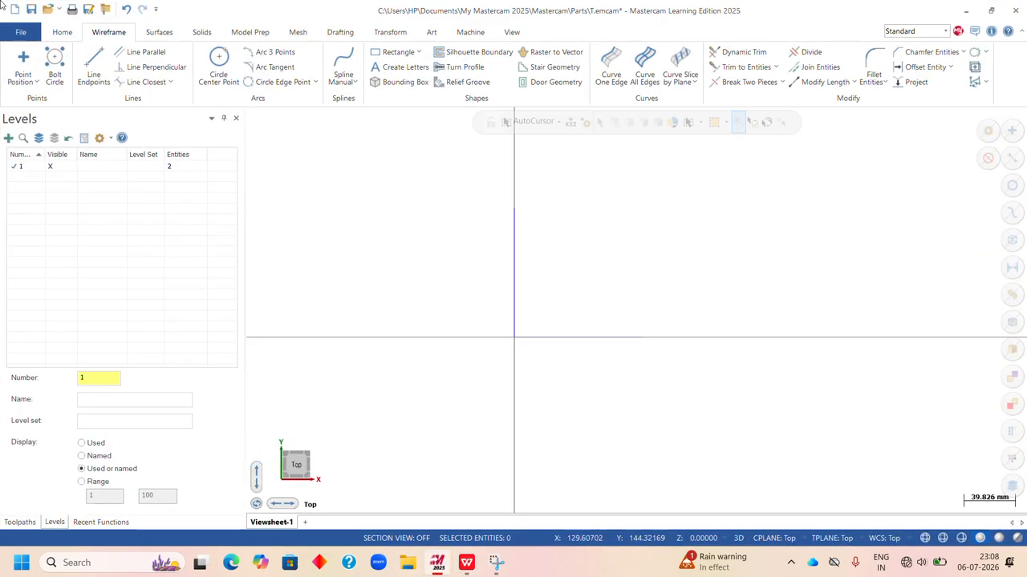
pyautogui.click(219, 61)
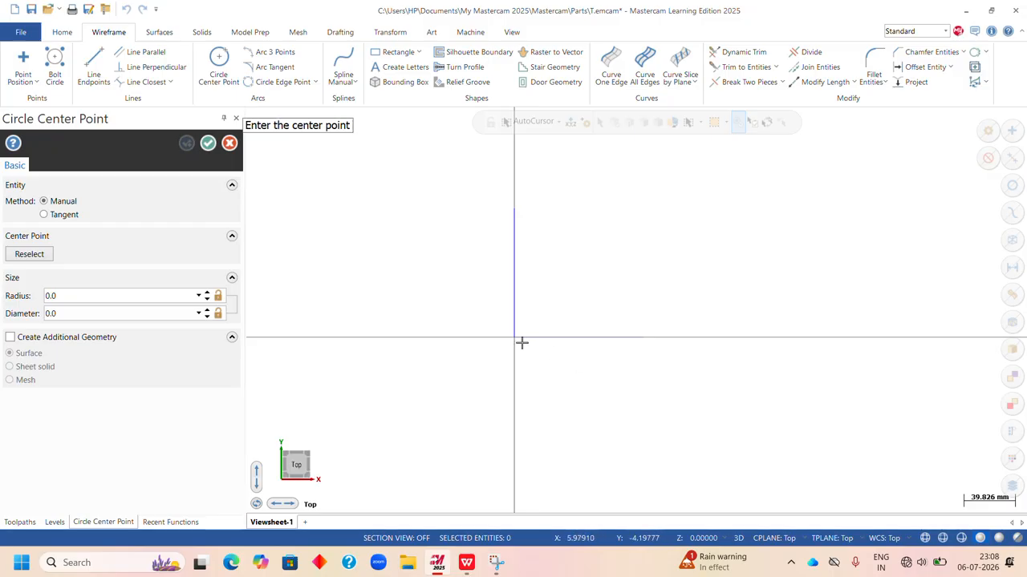
pyautogui.click(519, 343)
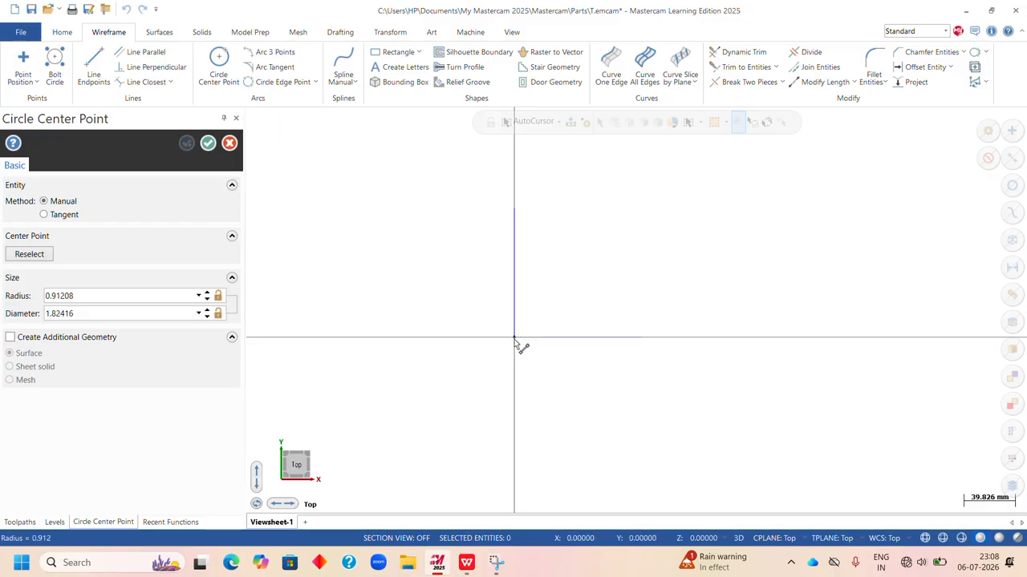
pyautogui.click(552, 405)
pyautogui.click(104, 313)
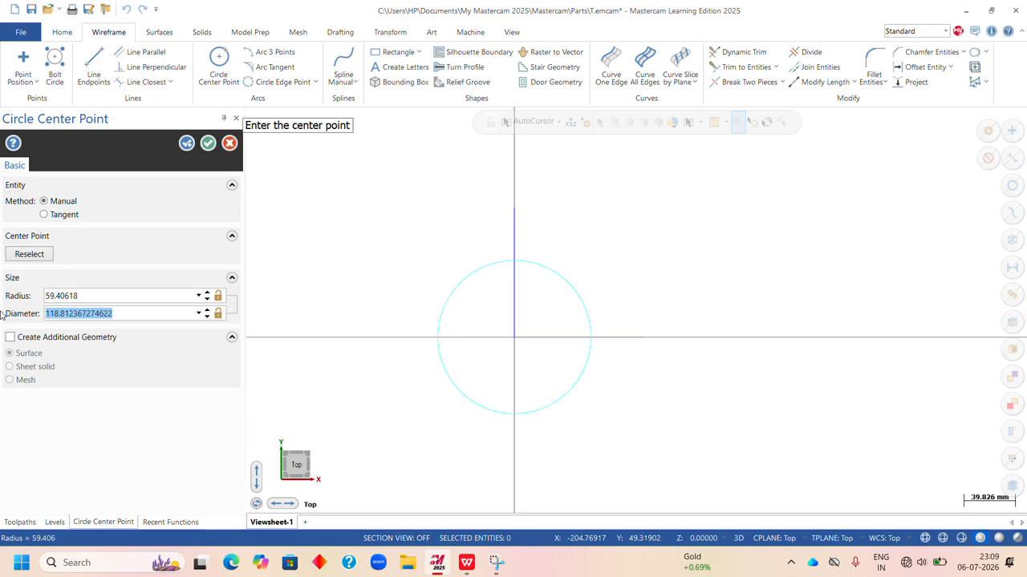
pyautogui.write('36')
pyautogui.press('Return')
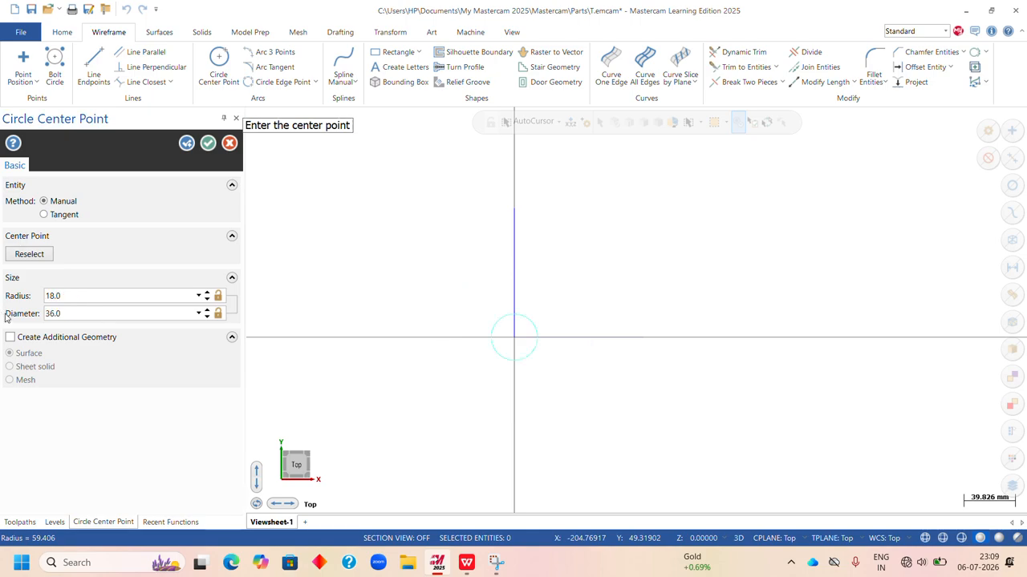
pyautogui.click(186, 143)
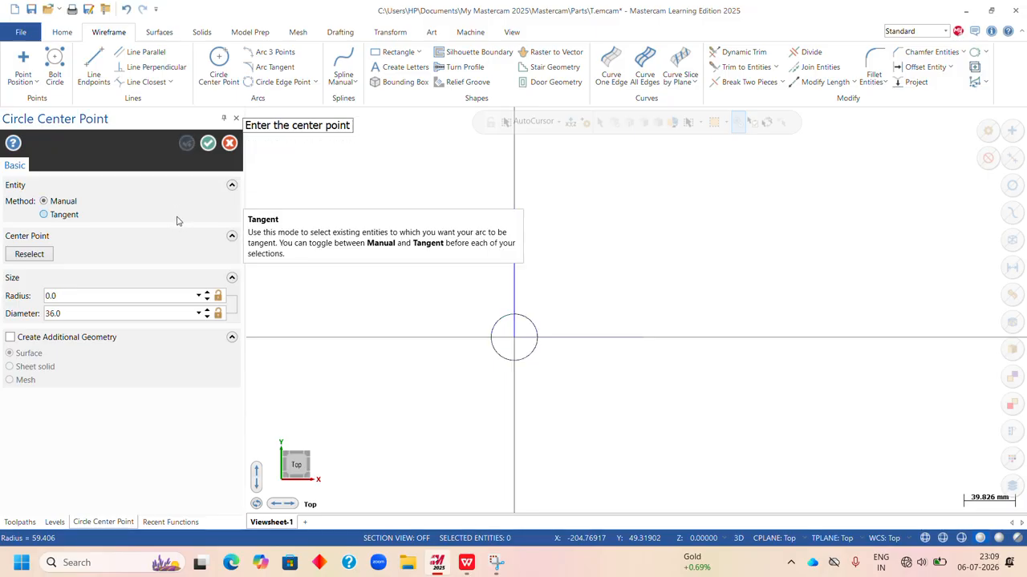
# - Draw a concentric circle of 58 mm diameter centred on the origin
pyautogui.click(515, 338)
pyautogui.click(553, 401)
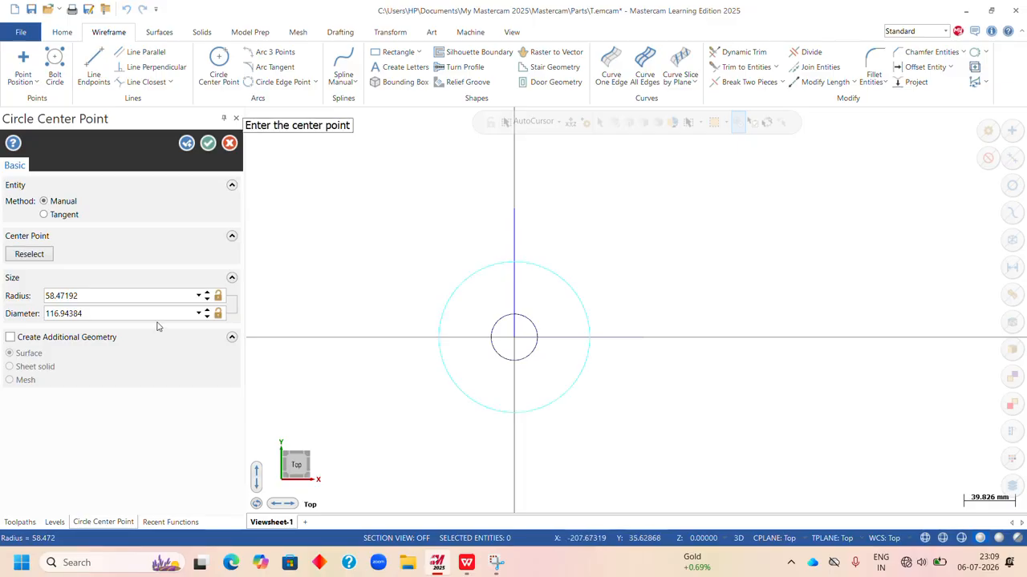
pyautogui.click(136, 313)
pyautogui.write('58')
pyautogui.press('Return')
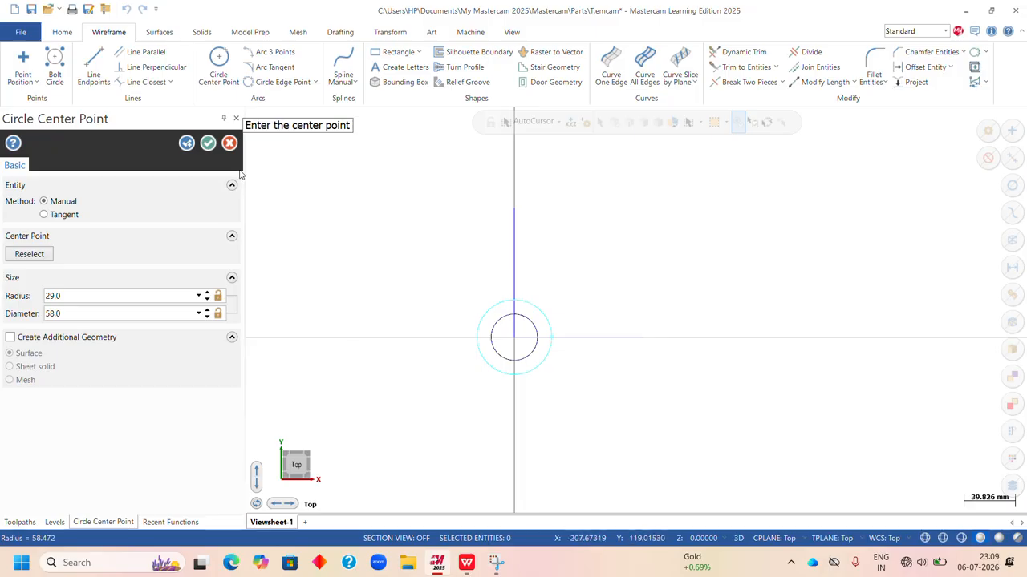
pyautogui.click(207, 144)
# - Draw an 8 mm diameter hole circle centred on the upper quadrant point of the 36 mm circle
pyautogui.rightClick(537, 231)
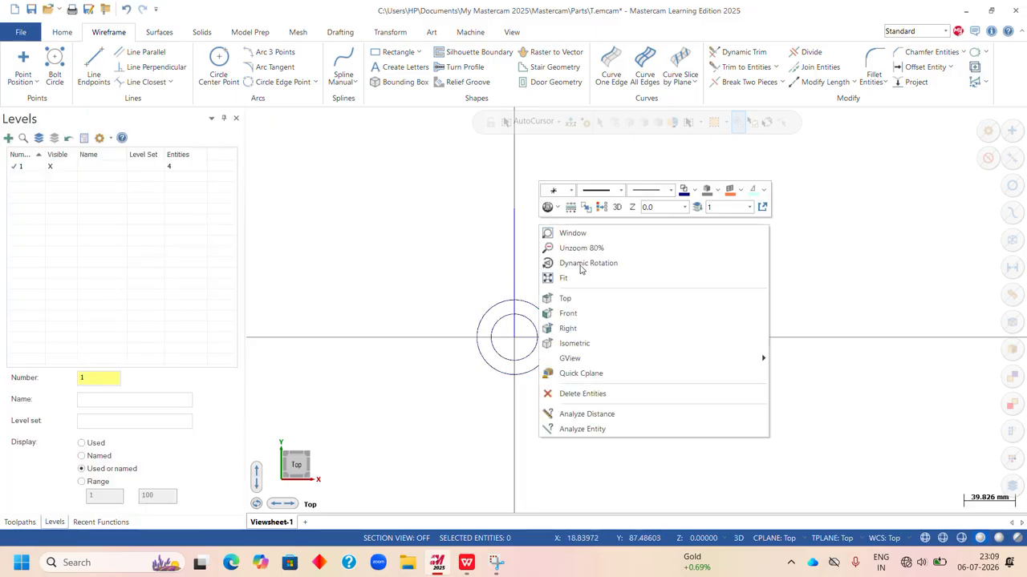
pyautogui.click(581, 281)
pyautogui.scroll(-1, 542, 337)
pyautogui.scroll(4, 520, 465)
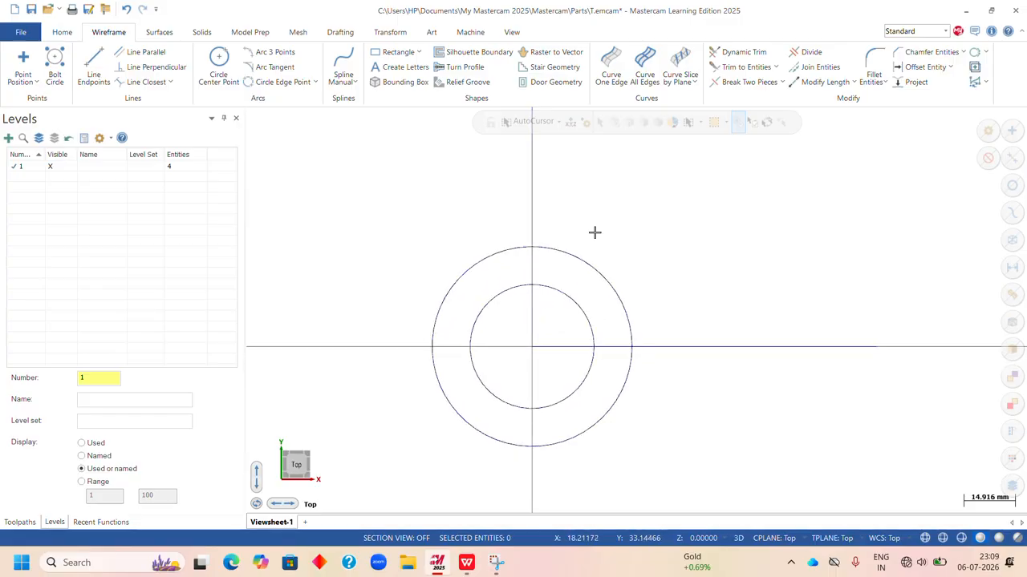
pyautogui.click(218, 64)
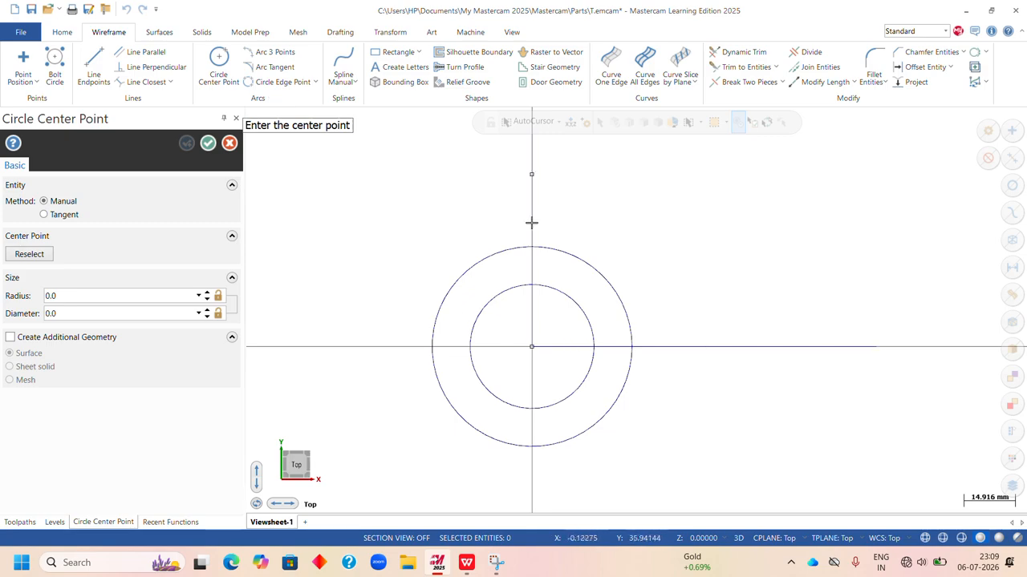
pyautogui.click(534, 288)
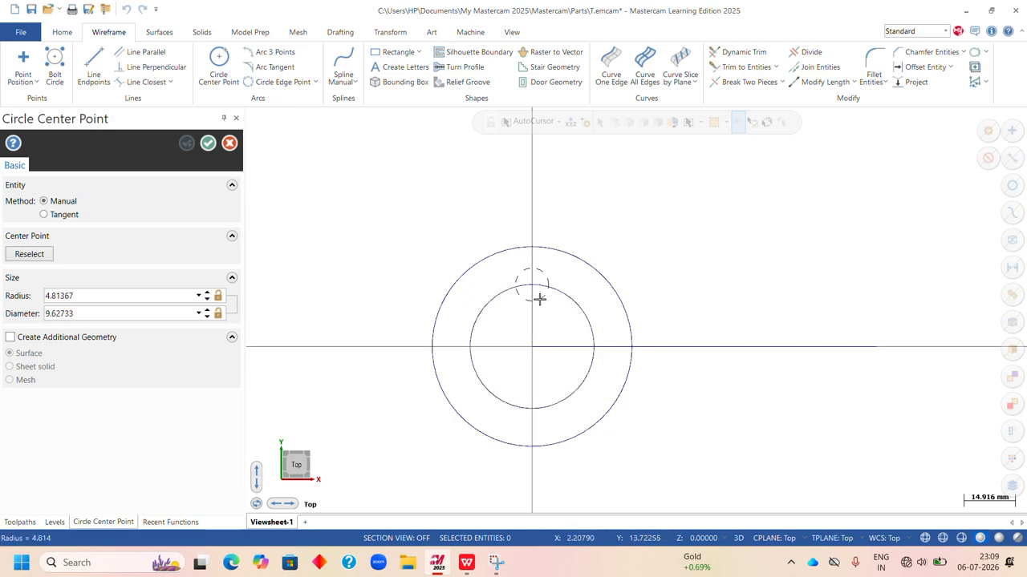
pyautogui.click(538, 297)
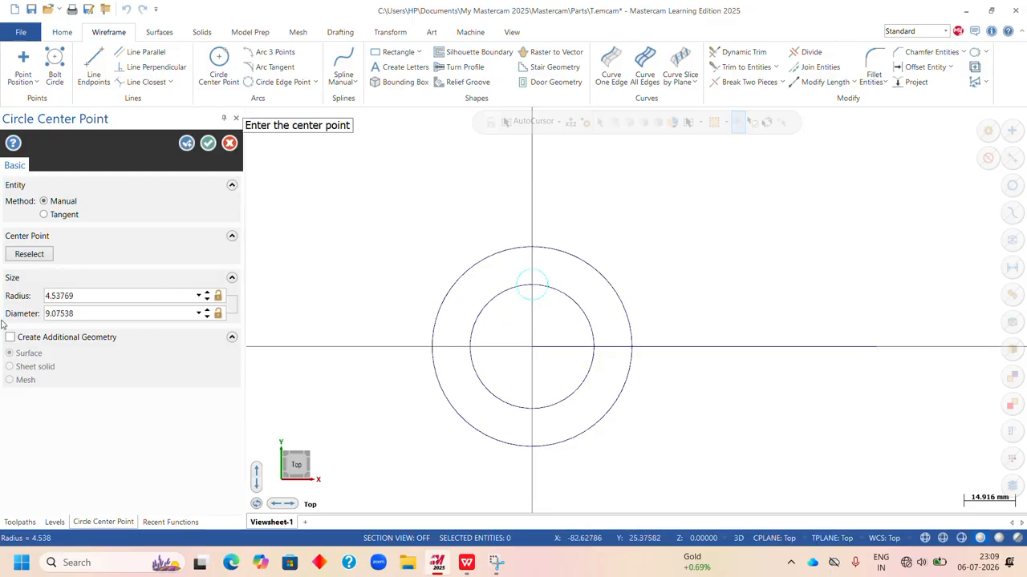
pyautogui.moveTo(152, 317); pyautogui.dragTo(31, 321)
pyautogui.write('8')
pyautogui.press('Return')
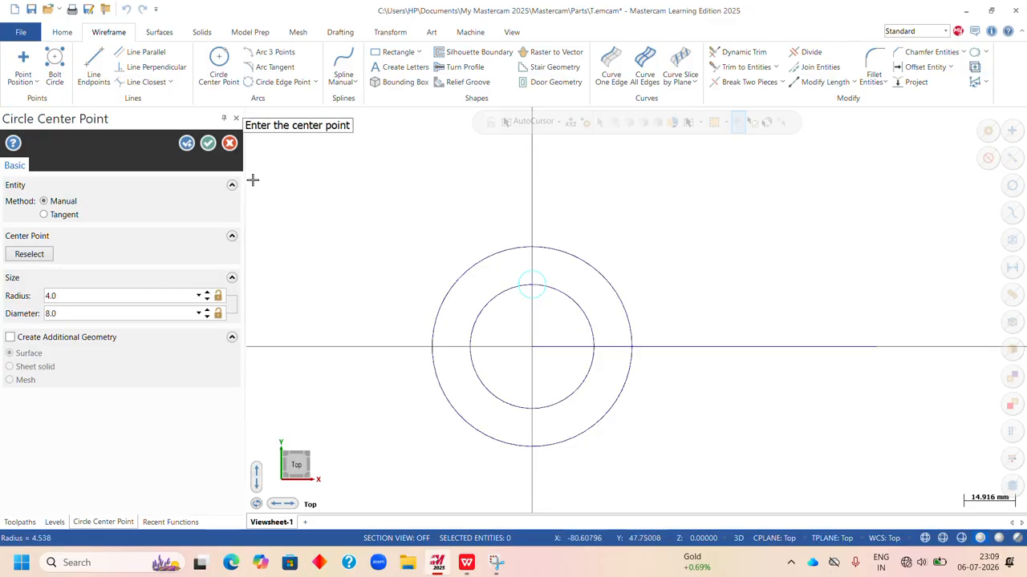
pyautogui.click(207, 142)
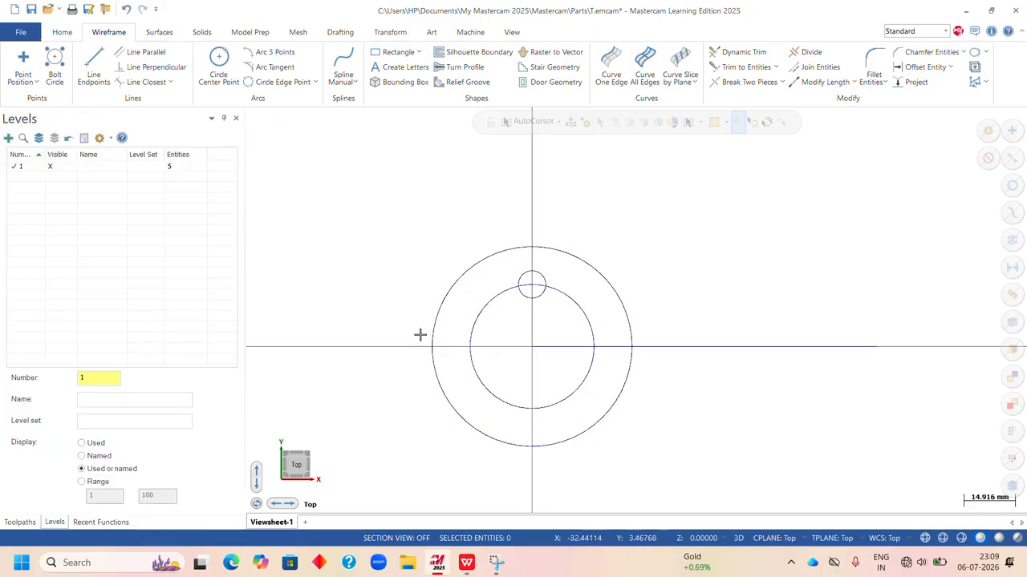
pyautogui.click(541, 296)
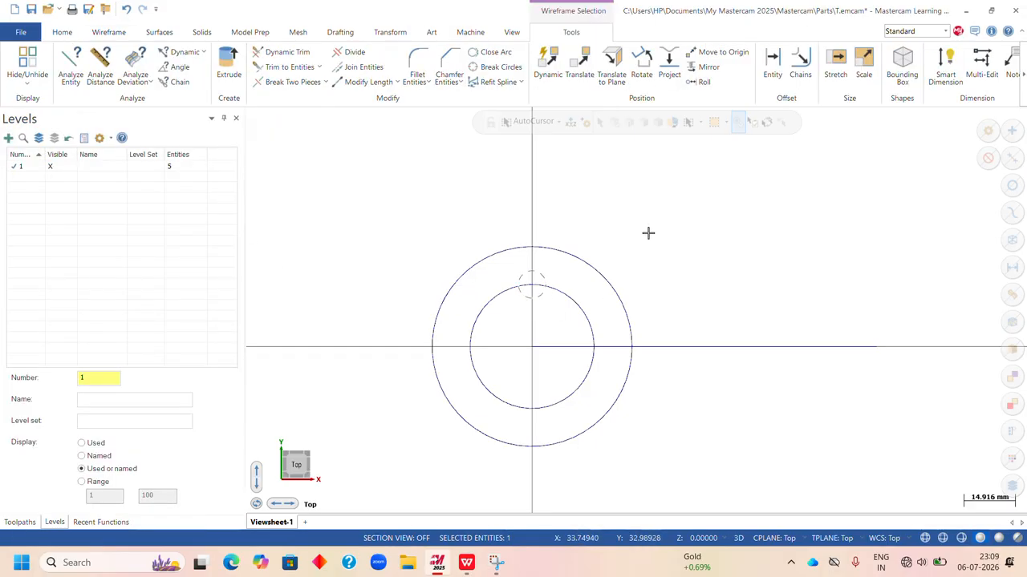
pyautogui.click(641, 70)
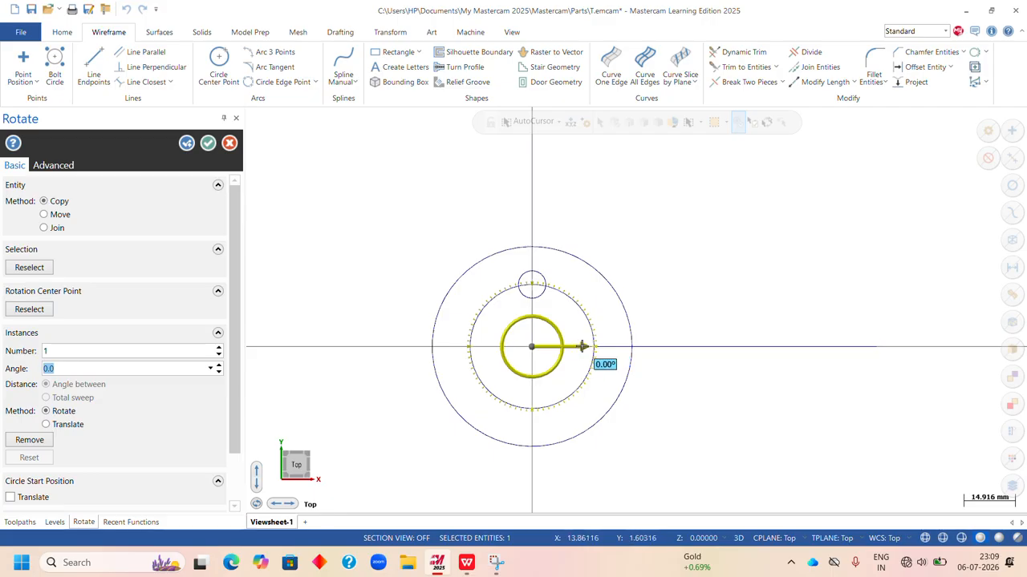
pyautogui.moveTo(581, 347); pyautogui.dragTo(406, 314)
pyautogui.moveTo(171, 356); pyautogui.dragTo(39, 355)
pyautogui.write('5')
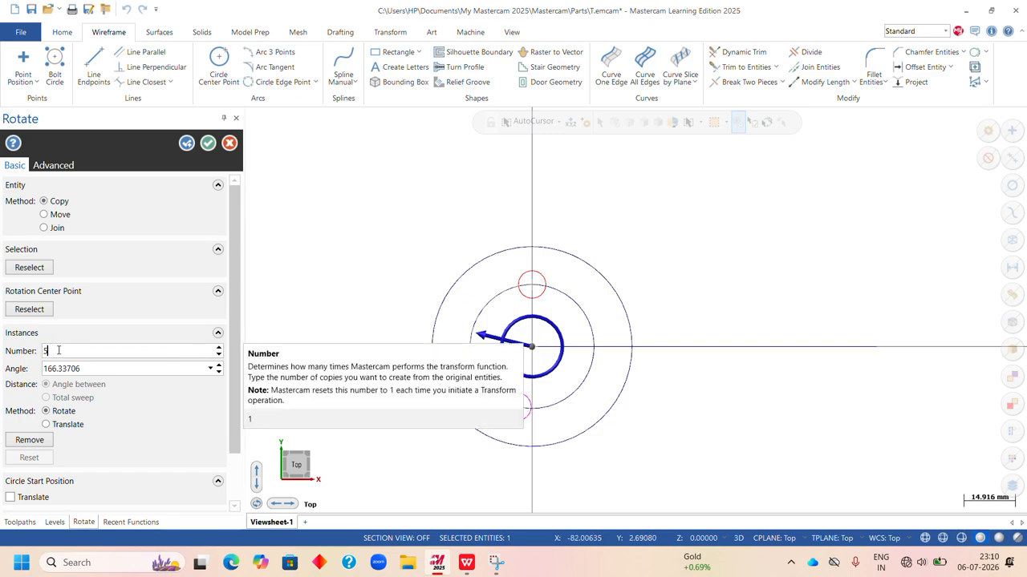
pyautogui.press('Return')
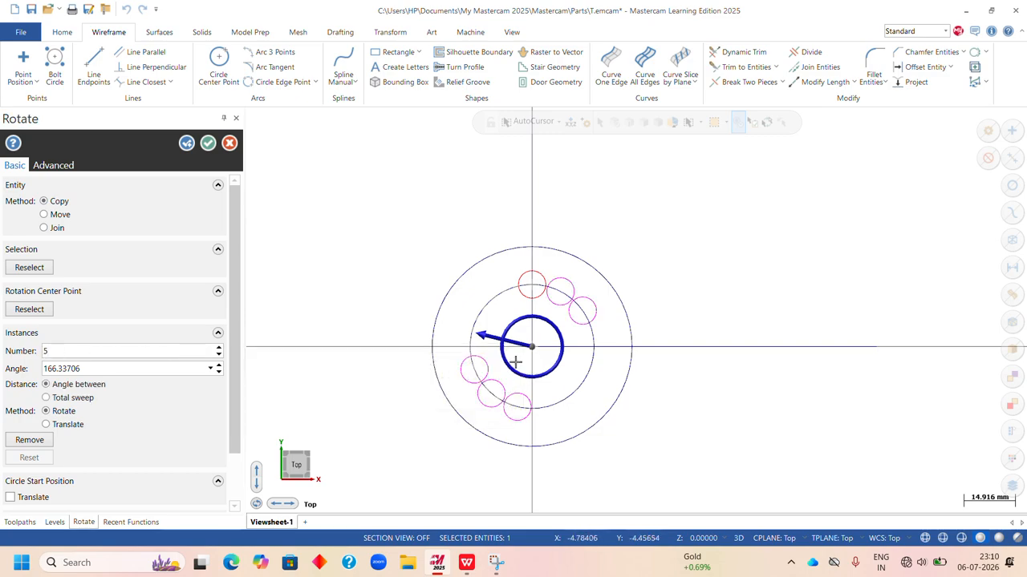
pyautogui.moveTo(469, 331); pyautogui.dragTo(484, 369)
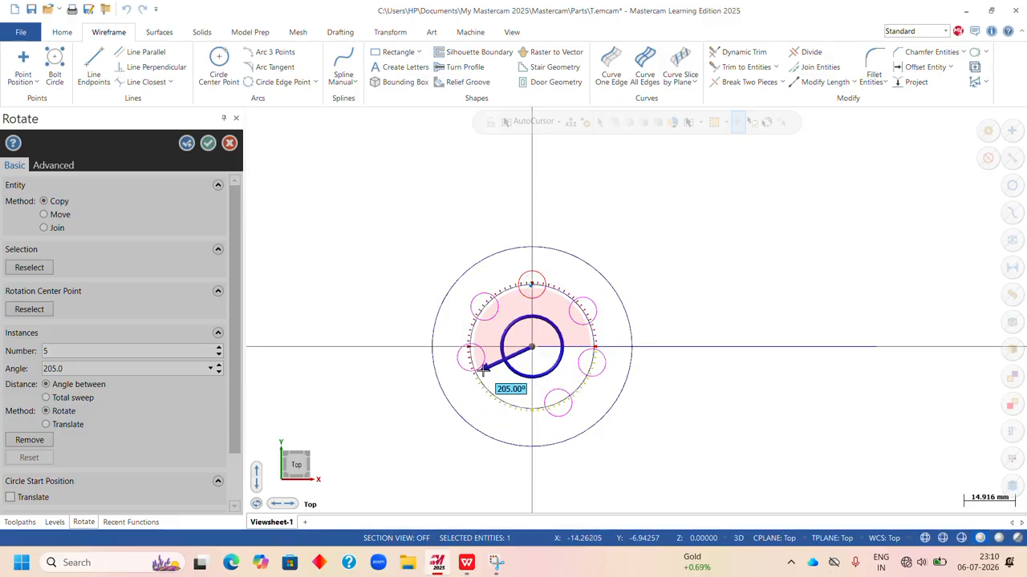
pyautogui.moveTo(483, 369); pyautogui.dragTo(263, 166)
pyautogui.click(229, 142)
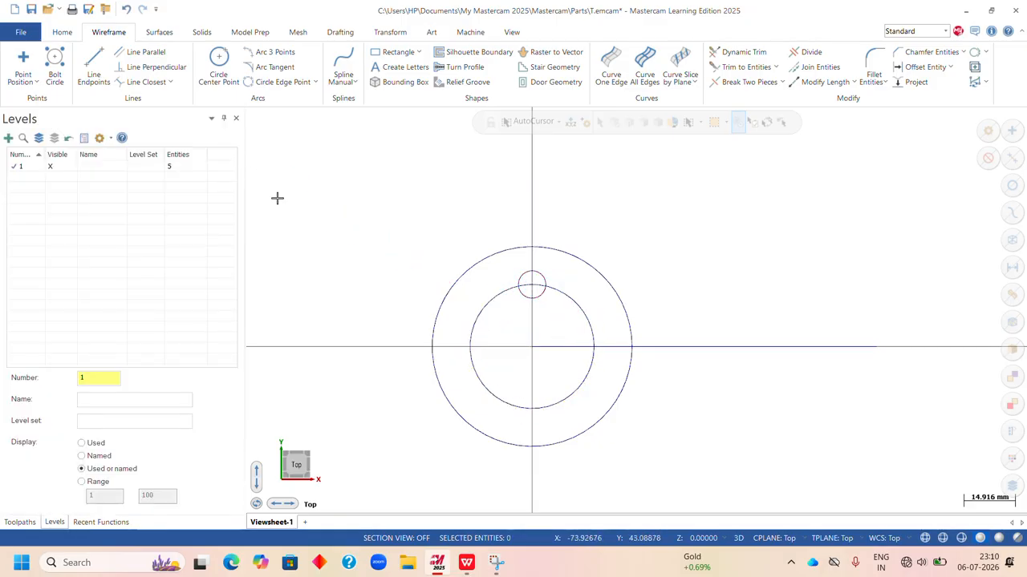
# - Rotate-copy the 8 mm hole circle about the origin with 5 copies at 60° between instances
pyautogui.click(543, 277)
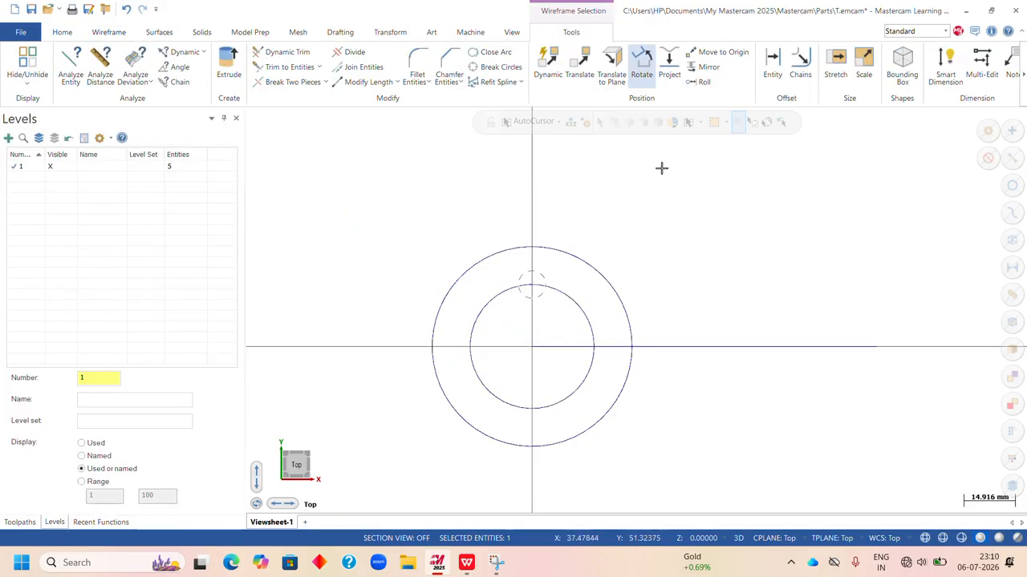
pyautogui.click(641, 76)
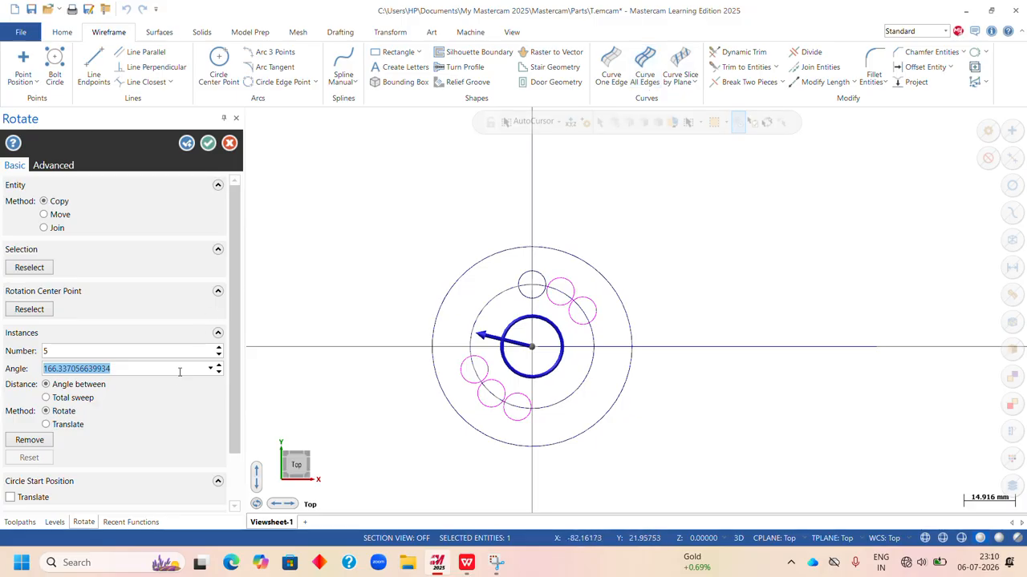
pyautogui.write('60')
pyautogui.press('Return')
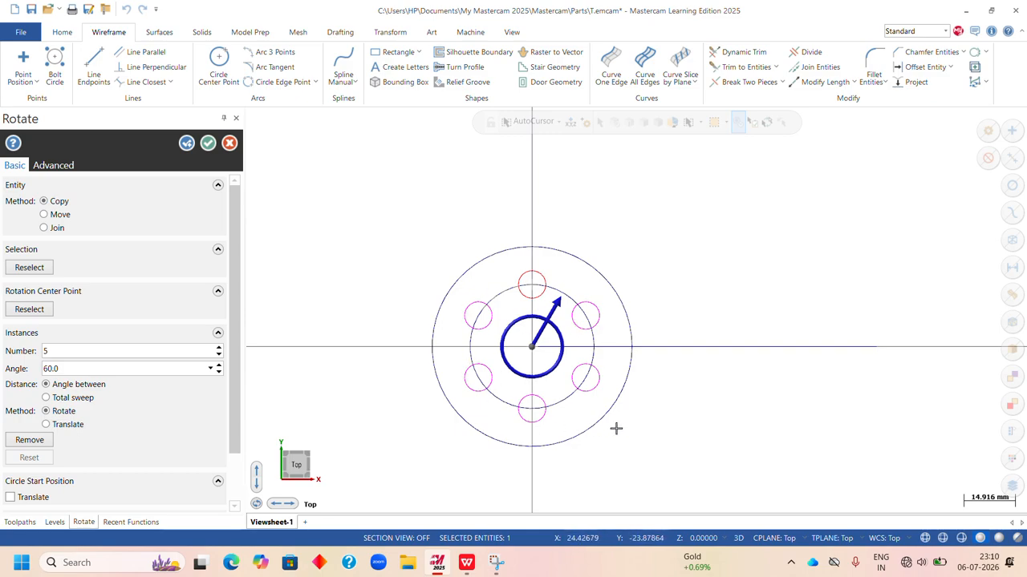
pyautogui.click(208, 143)
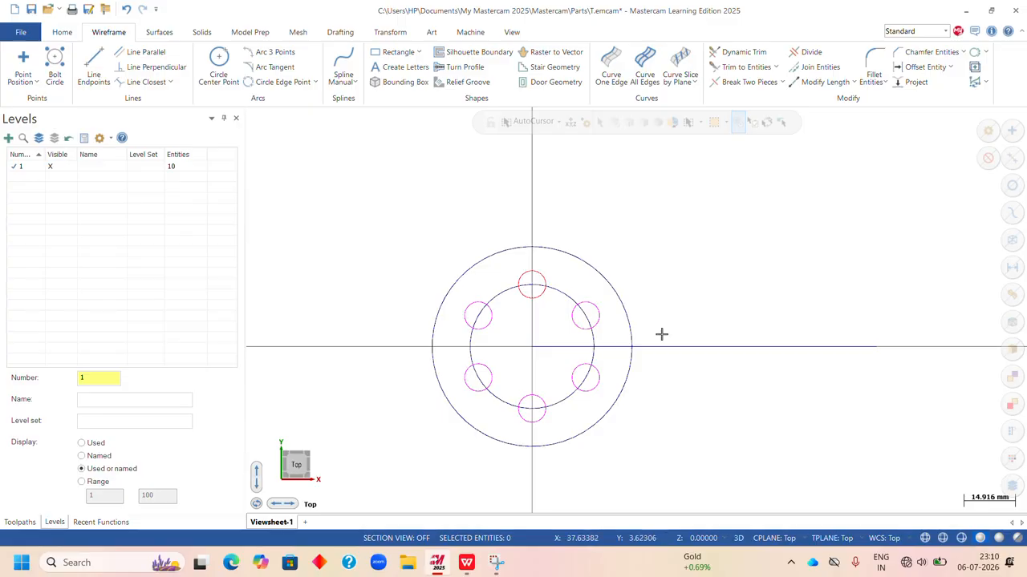
# - Offset a copy of the horizontal line from the origin 34 mm upward
pyautogui.scroll(-2, 651, 406)
pyautogui.scroll(1, 681, 261)
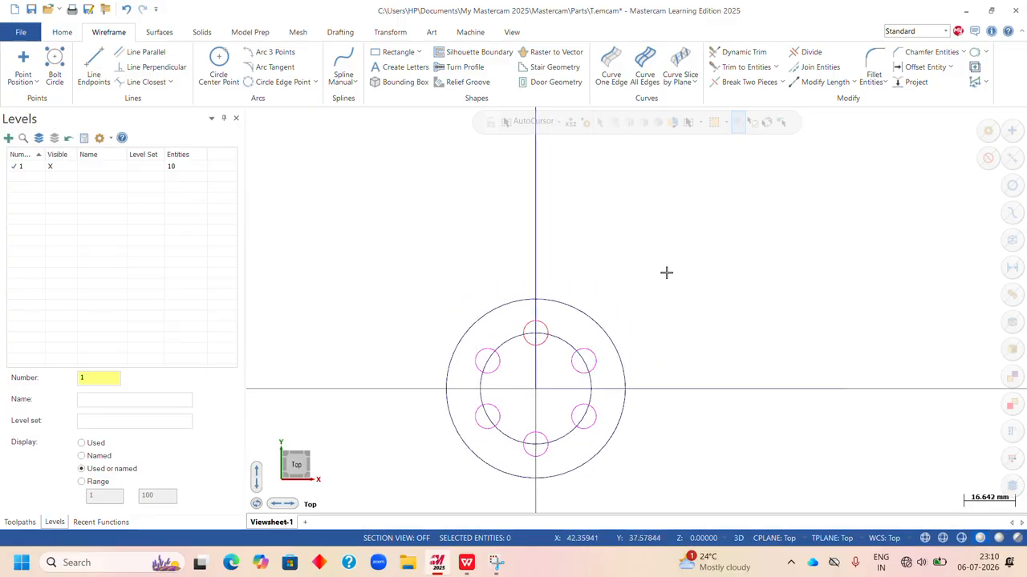
pyautogui.click(923, 68)
pyautogui.click(676, 390)
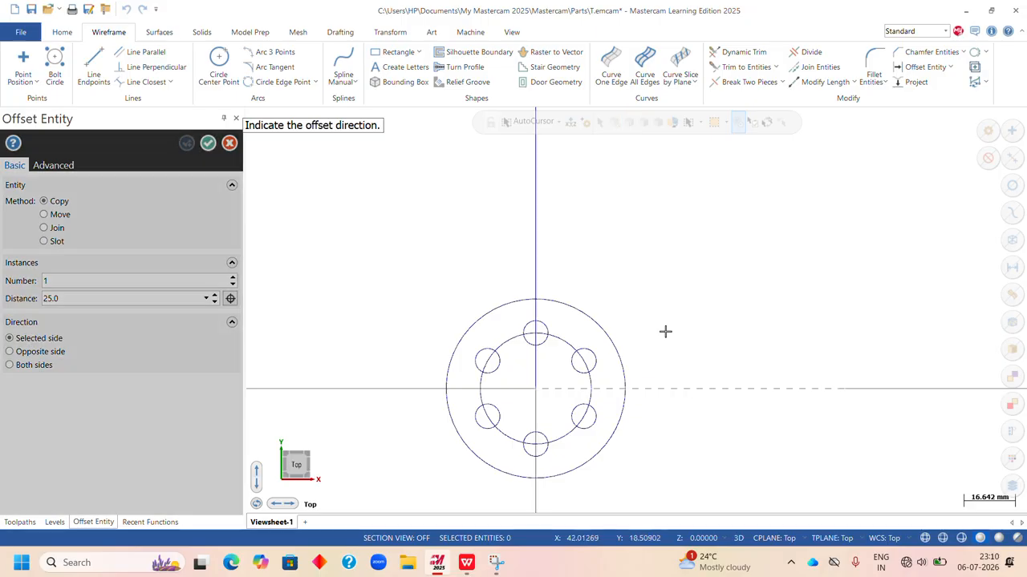
pyautogui.click(665, 332)
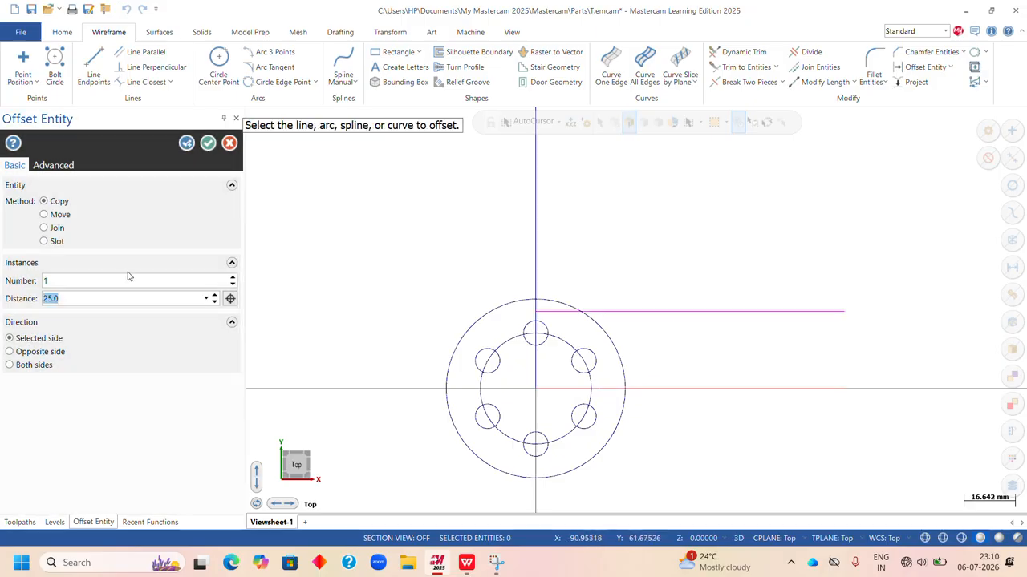
pyautogui.write('34')
pyautogui.press('Return')
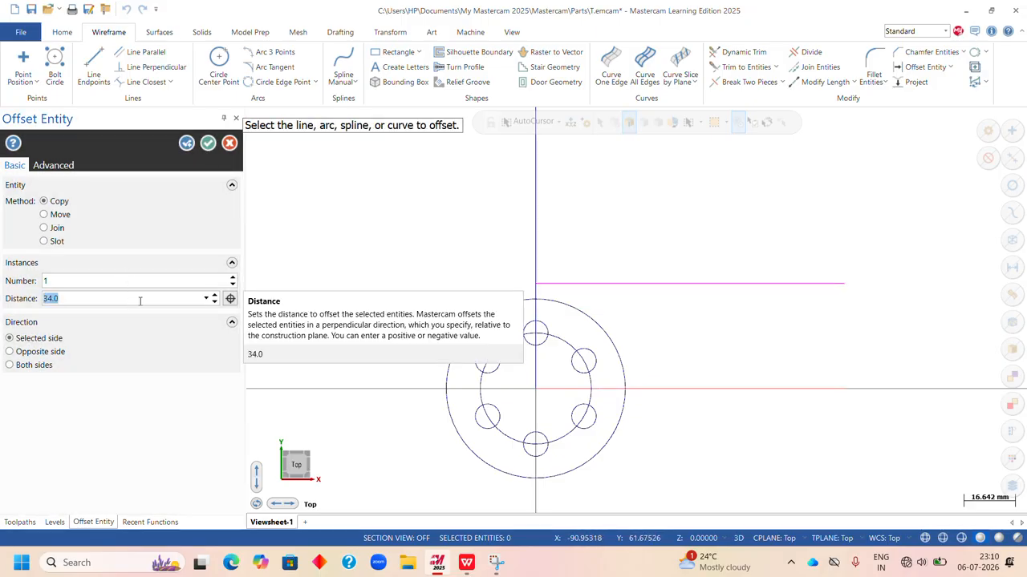
pyautogui.click(208, 143)
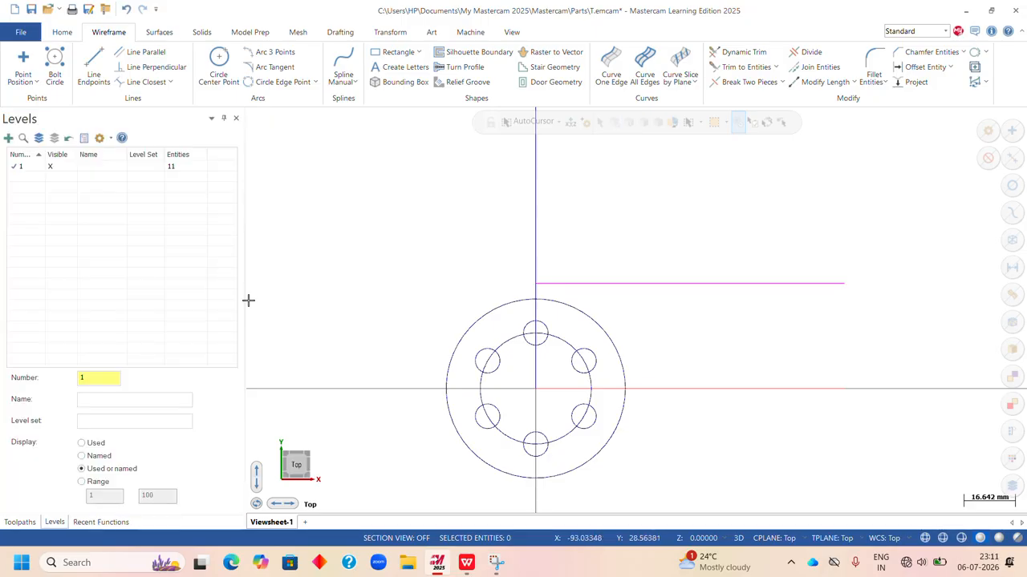
# - Try to offset a copy of the vertical centre line 40 mm to the right
pyautogui.click(537, 229)
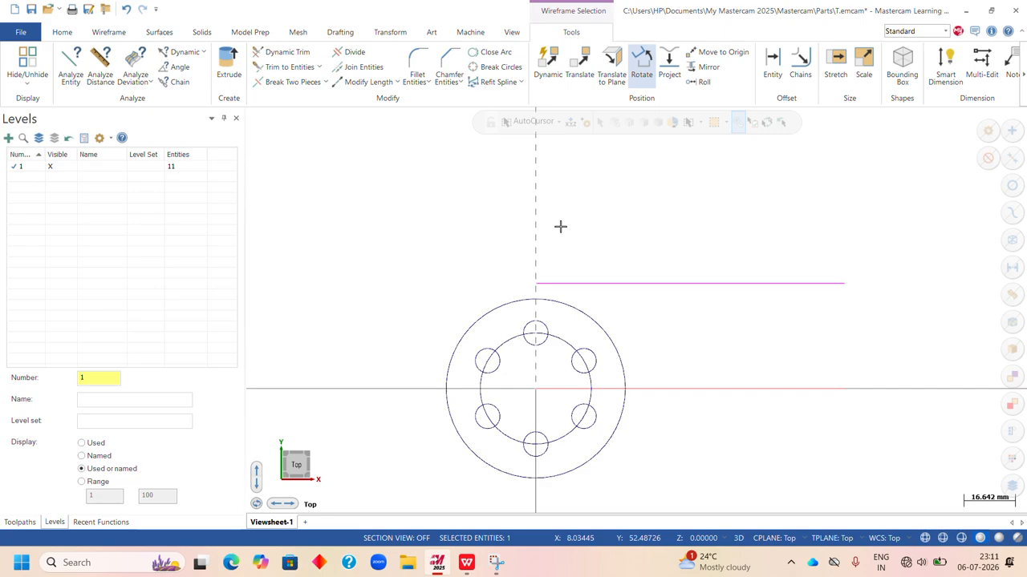
pyautogui.click(923, 67)
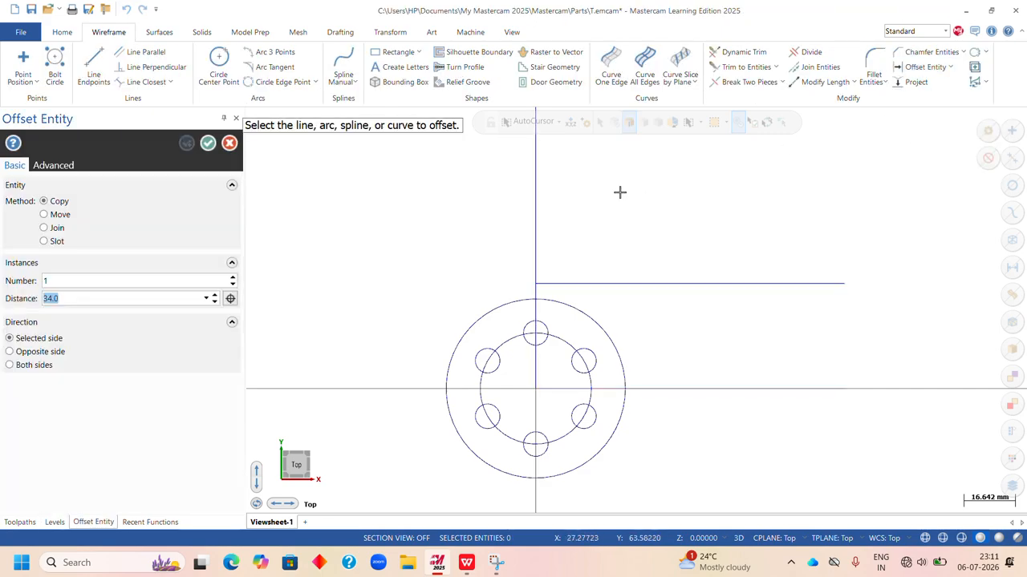
pyautogui.click(535, 214)
pyautogui.click(614, 213)
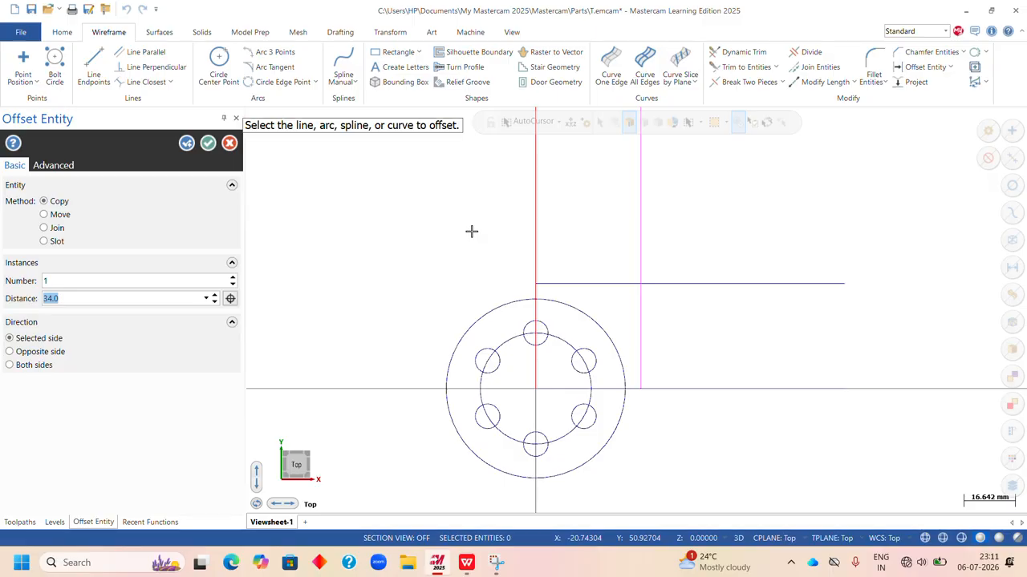
pyautogui.write('40')
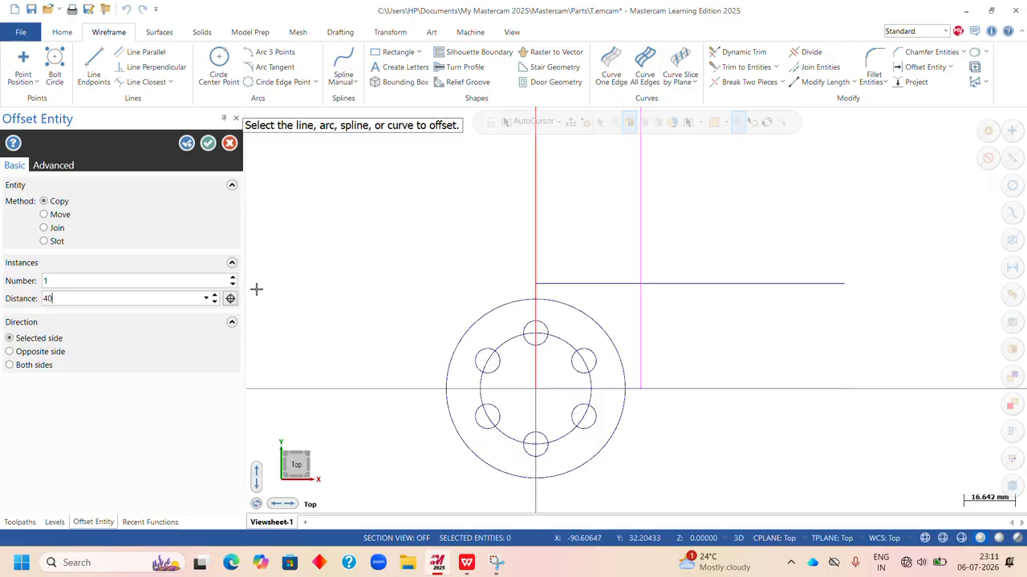
pyautogui.press('Return')
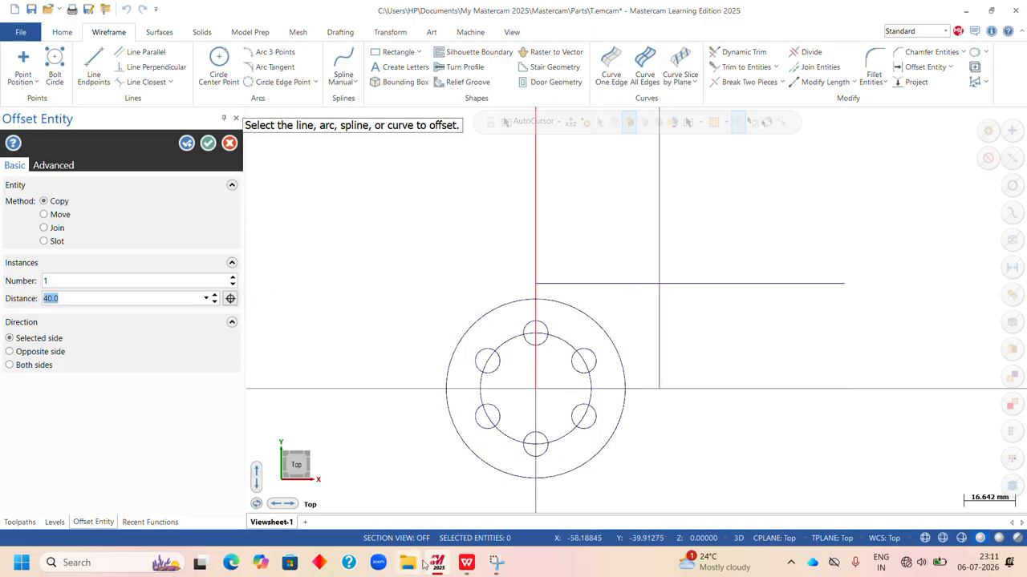
# - Recheck the Housing dimensions in the PDF, and offset a copy of the vertical centre line 40 mm to the right in Mastercam
pyautogui.moveTo(437, 562)
pyautogui.click(471, 491)
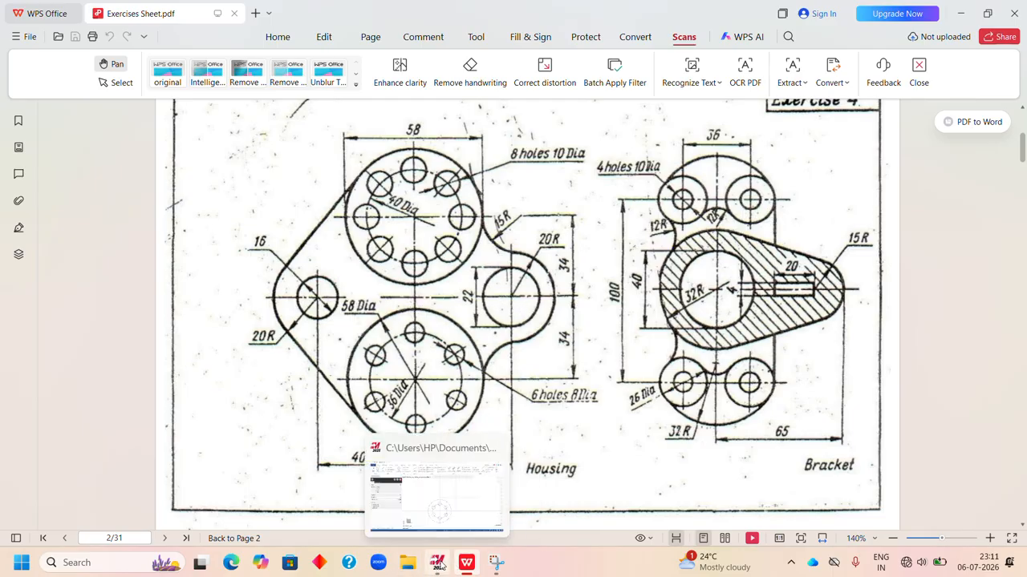
pyautogui.click(439, 566)
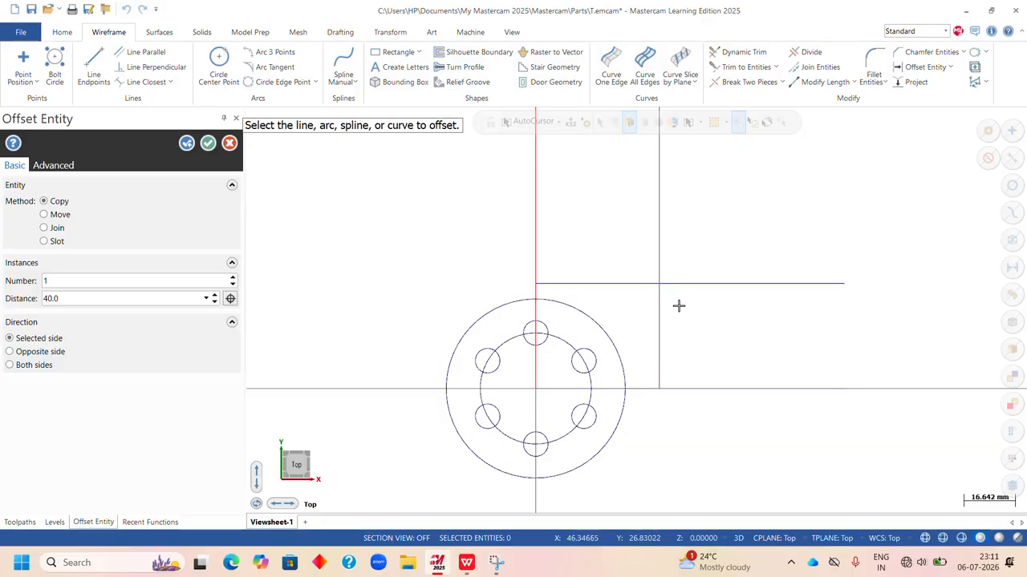
pyautogui.click(230, 61)
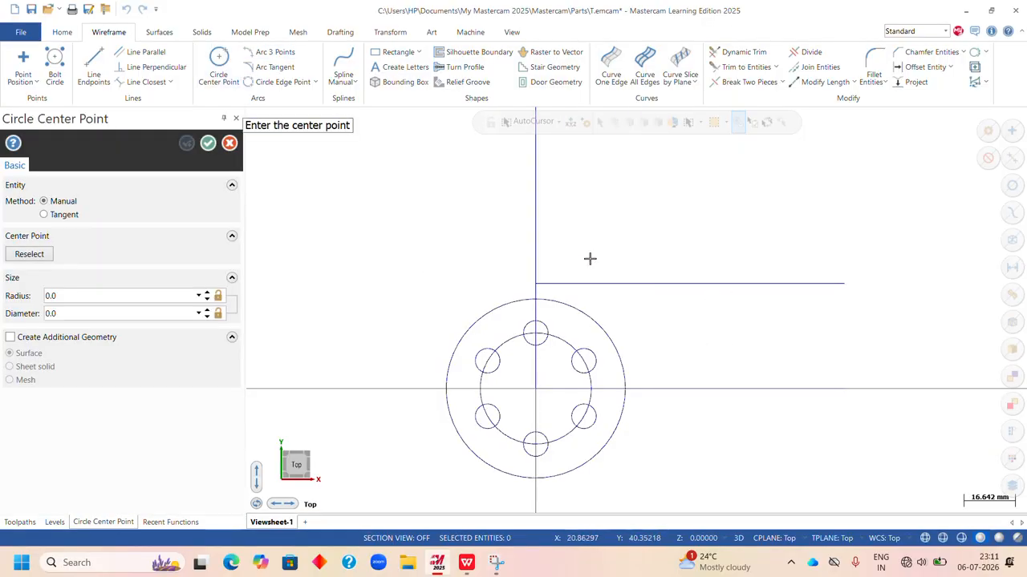
pyautogui.click(229, 143)
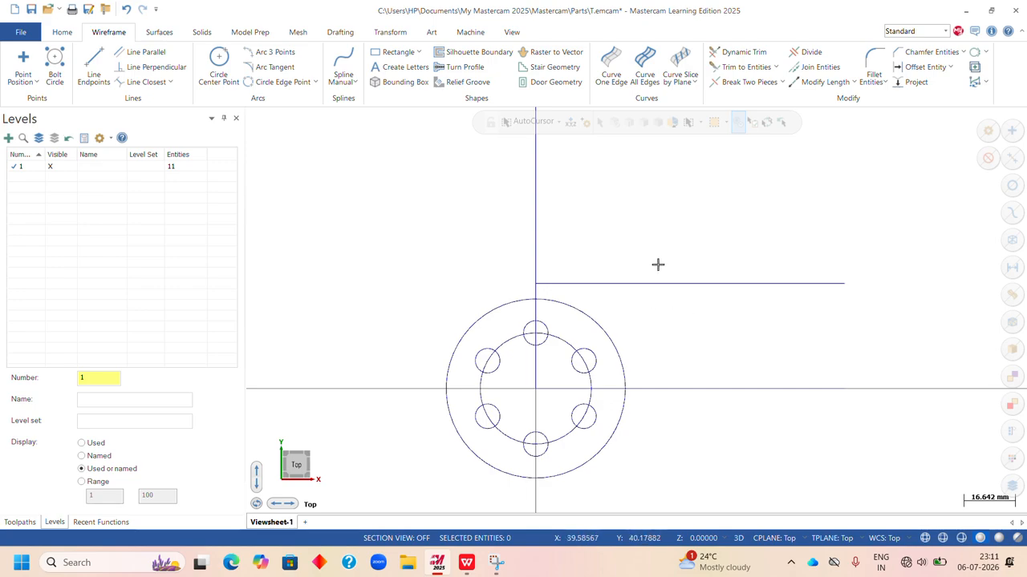
pyautogui.click(922, 67)
pyautogui.click(532, 243)
pyautogui.click(661, 237)
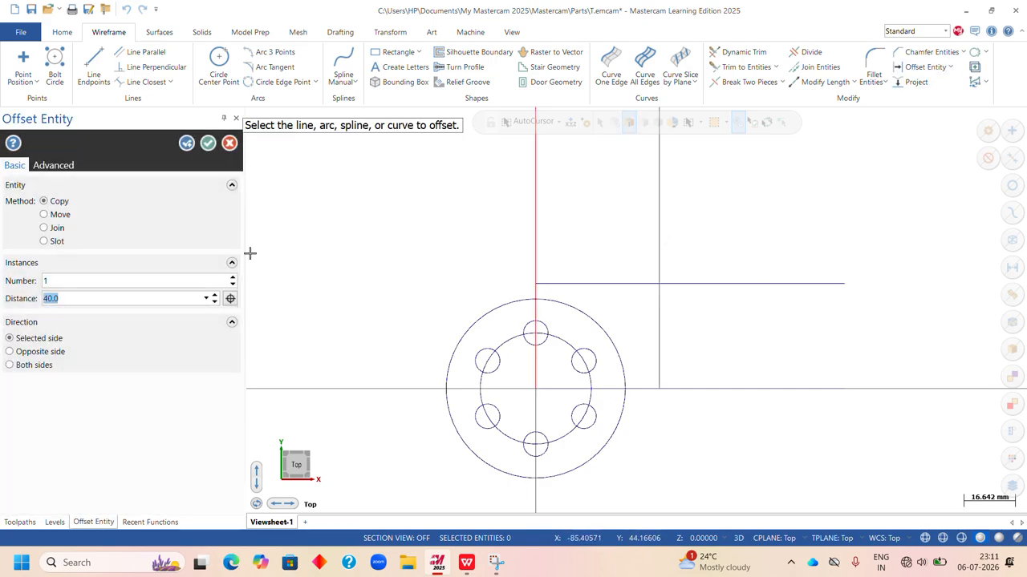
pyautogui.click(207, 143)
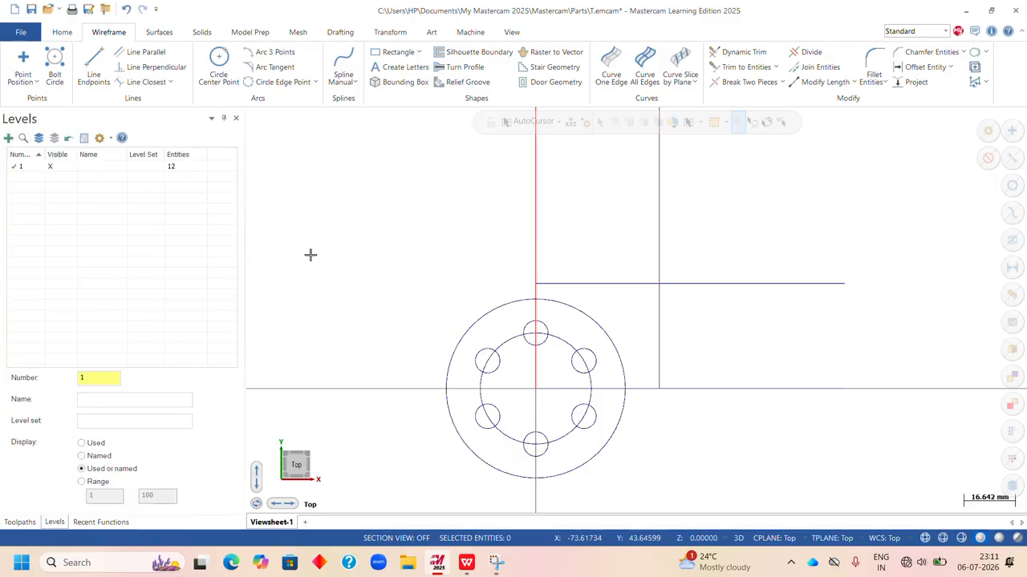
# - Draw a 22 mm diameter circle centred on the intersection of the 34 mm and 40 mm offset lines
pyautogui.click(223, 66)
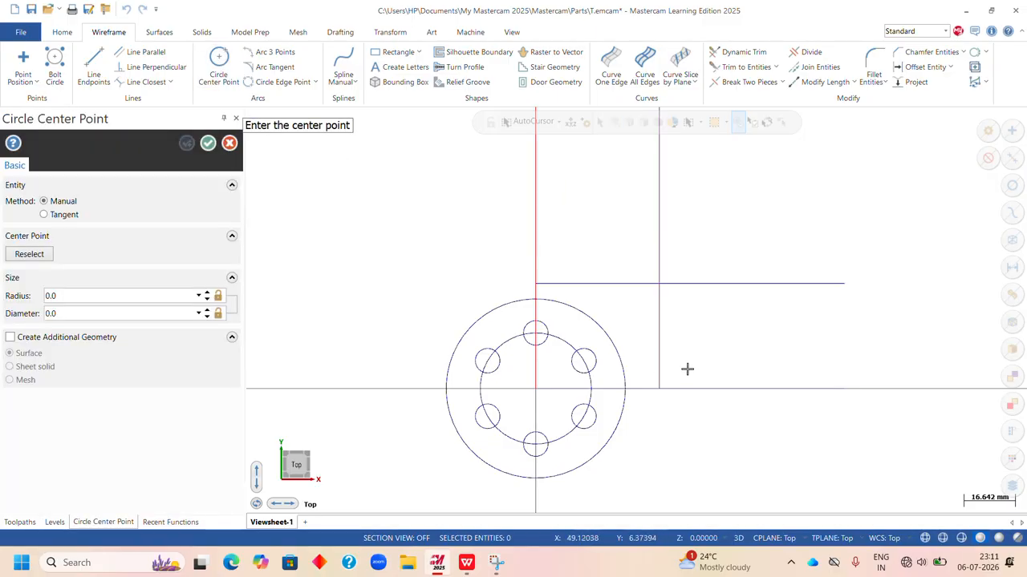
pyautogui.click(659, 283)
pyautogui.click(698, 324)
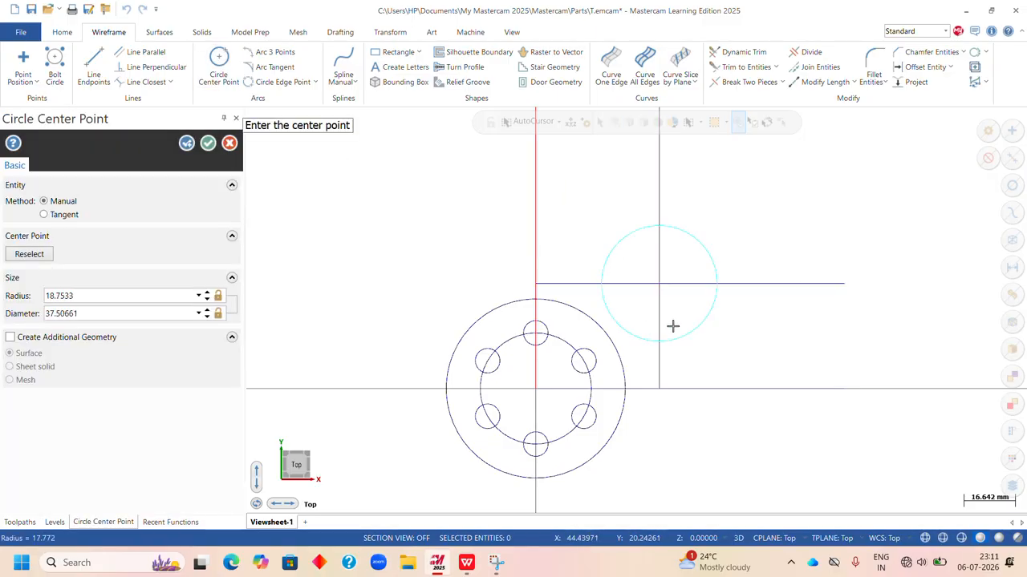
pyautogui.click(88, 314)
pyautogui.write('22')
pyautogui.press('Return')
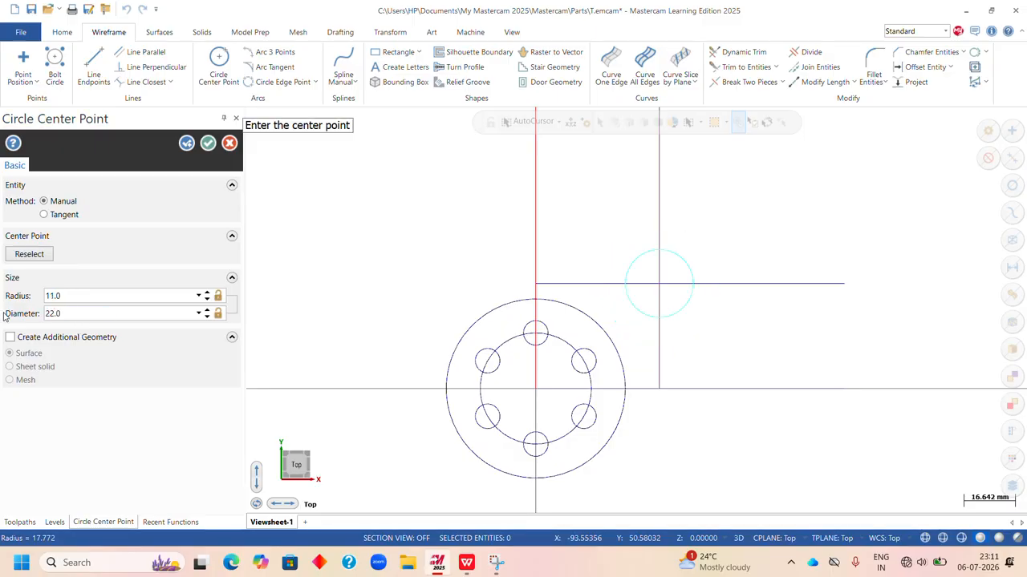
pyautogui.click(186, 144)
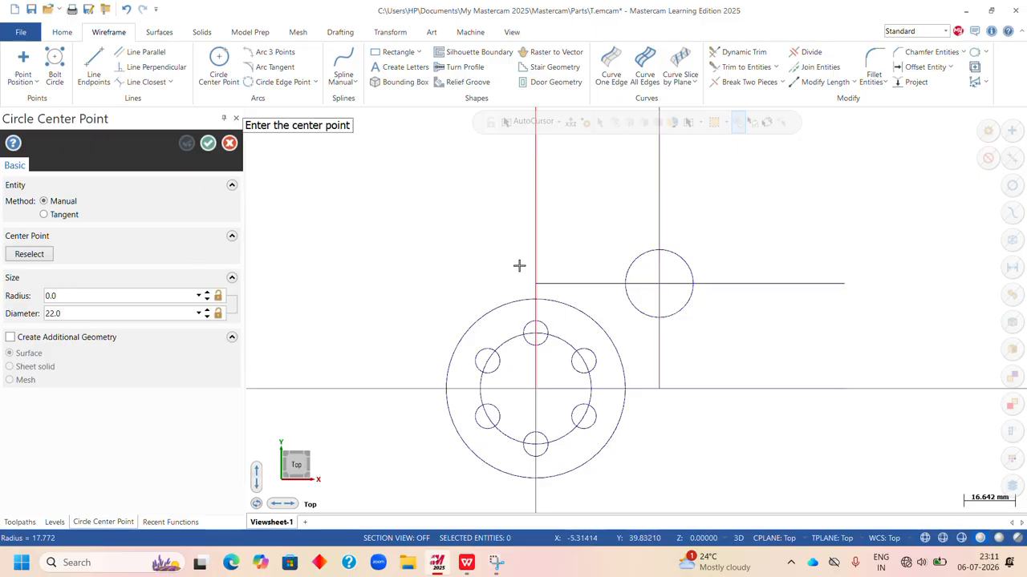
# - Draw a concentric circle of 20 mm radius around the 22 mm circle
pyautogui.click(659, 286)
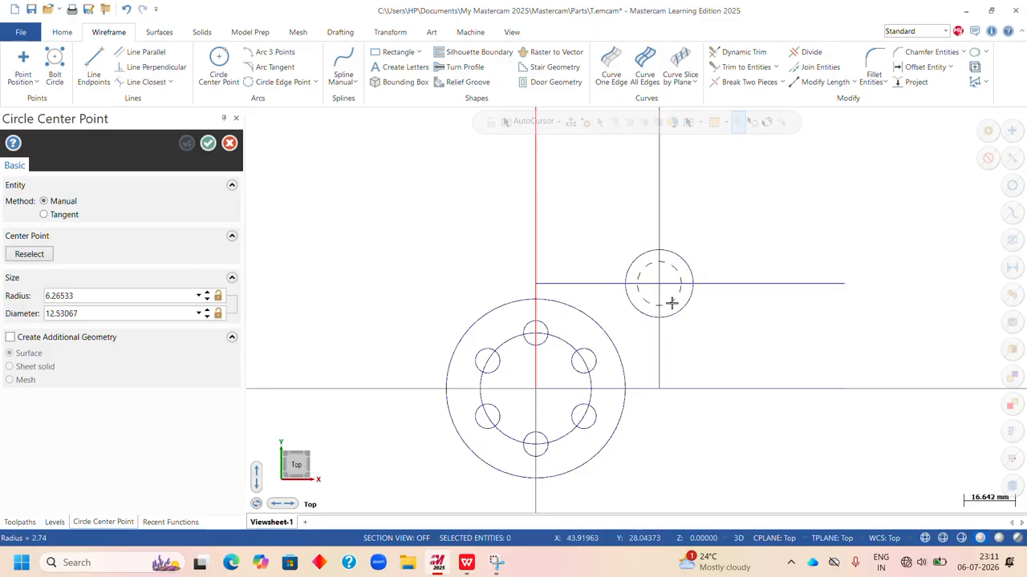
pyautogui.click(687, 333)
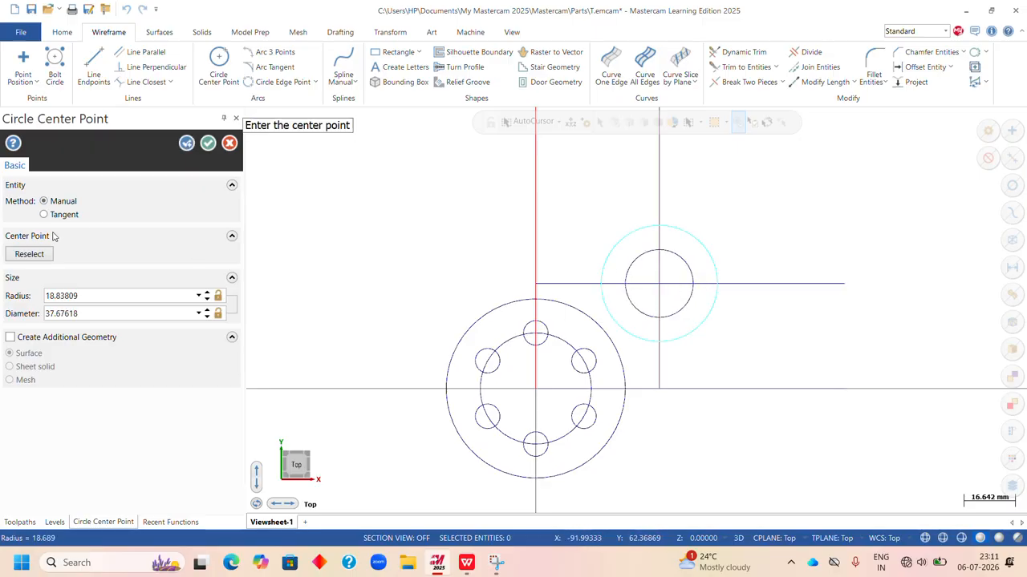
pyautogui.moveTo(88, 296); pyautogui.dragTo(3, 296)
pyautogui.write('20')
pyautogui.press('Return')
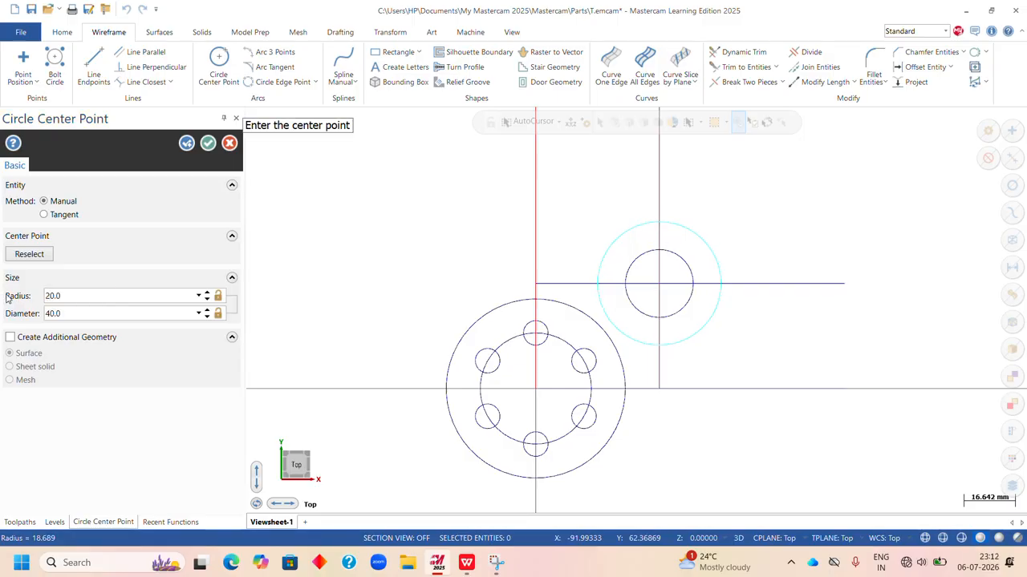
pyautogui.click(208, 143)
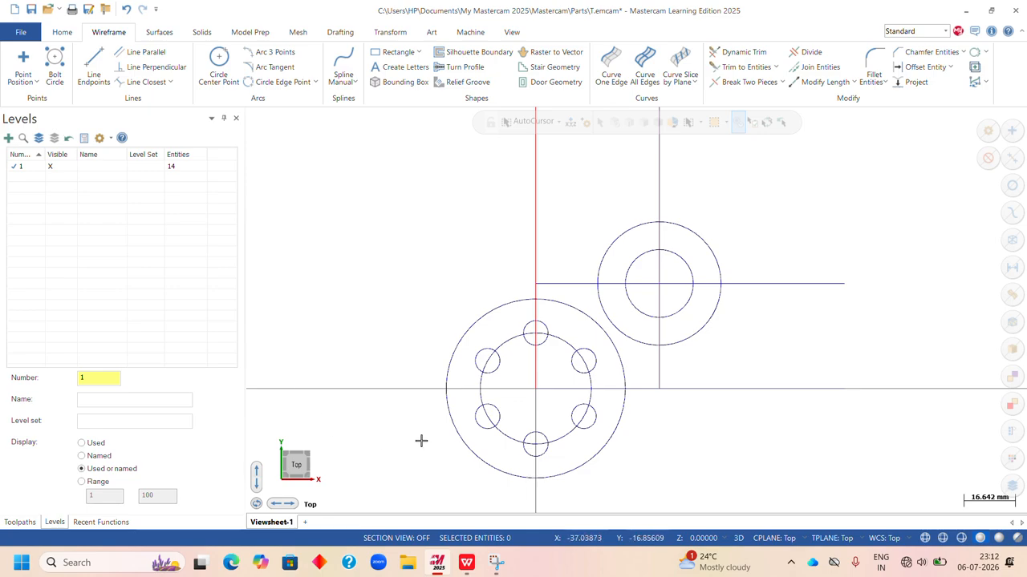
pyautogui.scroll(-1, 605, 330)
pyautogui.scroll(-1, 605, 329)
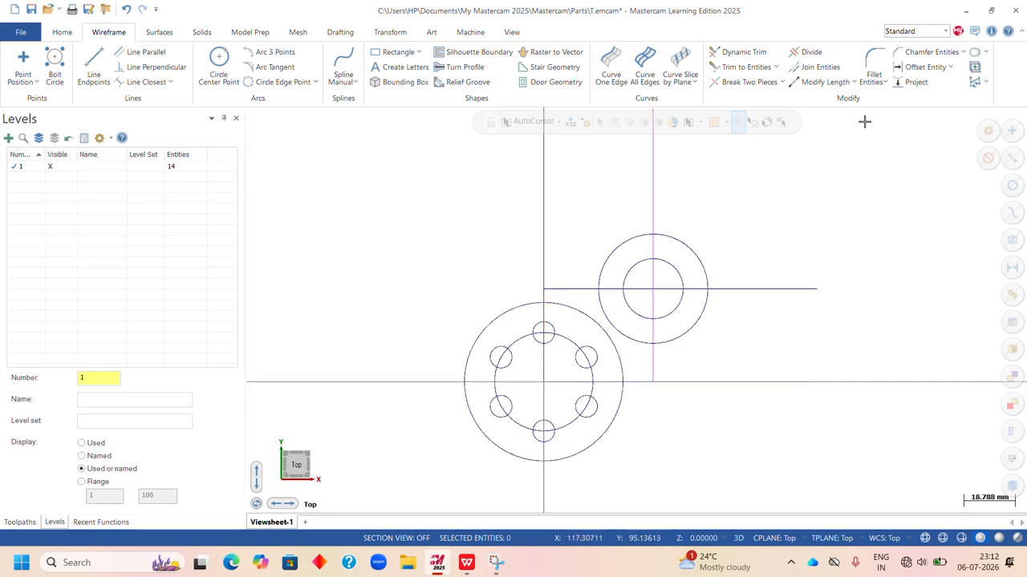
# - Offset a copy of the vertical centre line 40 mm to its left side
pyautogui.click(921, 67)
pyautogui.click(543, 252)
pyautogui.click(480, 246)
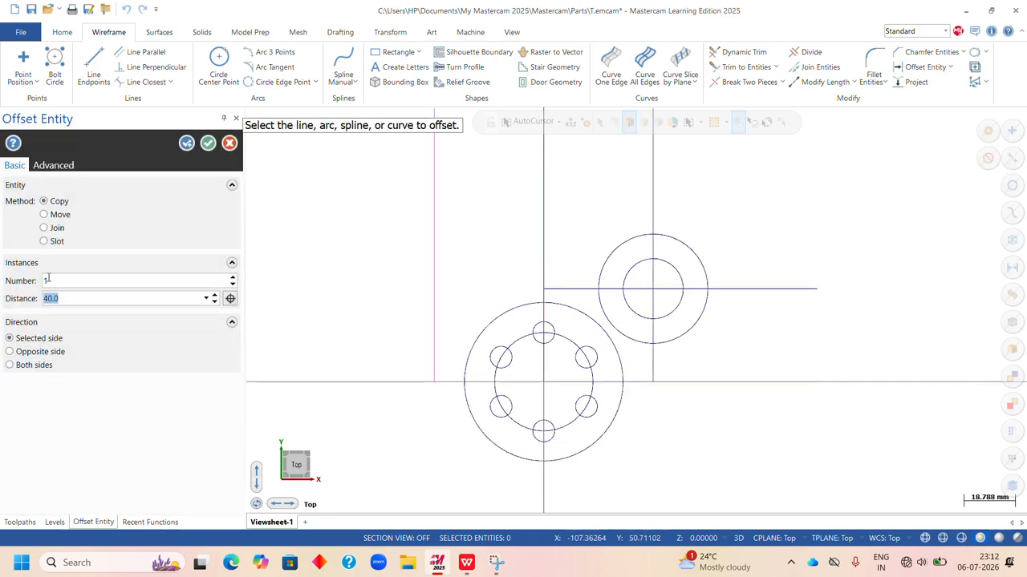
pyautogui.click(207, 144)
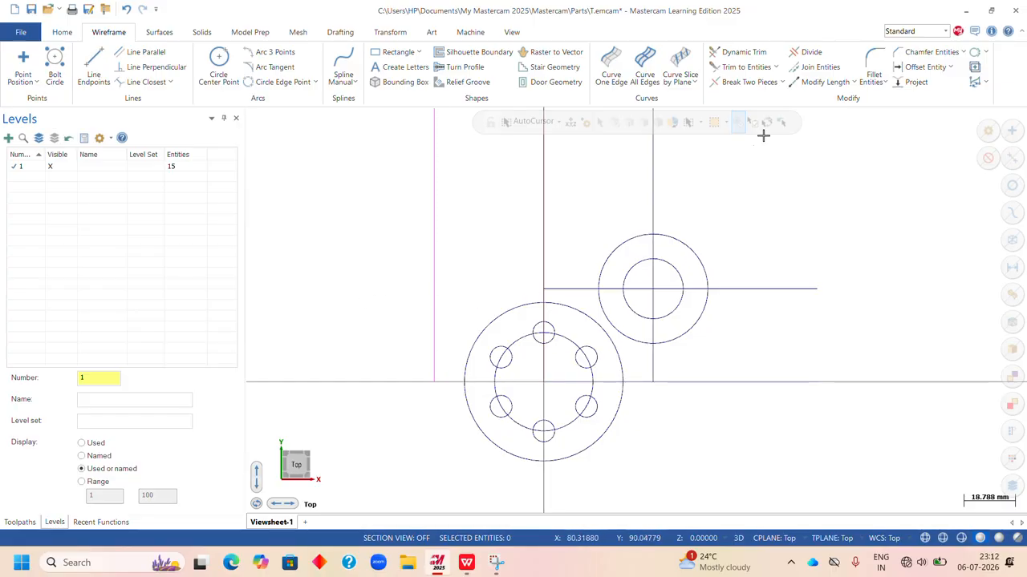
# - Trim the 34 mm horizontal offset line and the left vertical offset line to each other so they meet in a corner
pyautogui.scroll(-1, 576, 303)
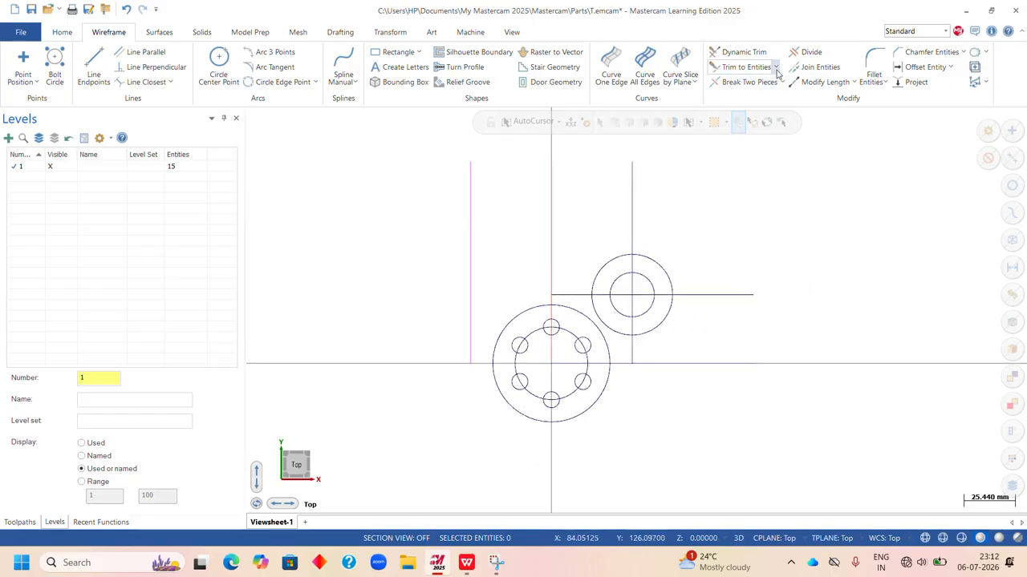
pyautogui.click(744, 67)
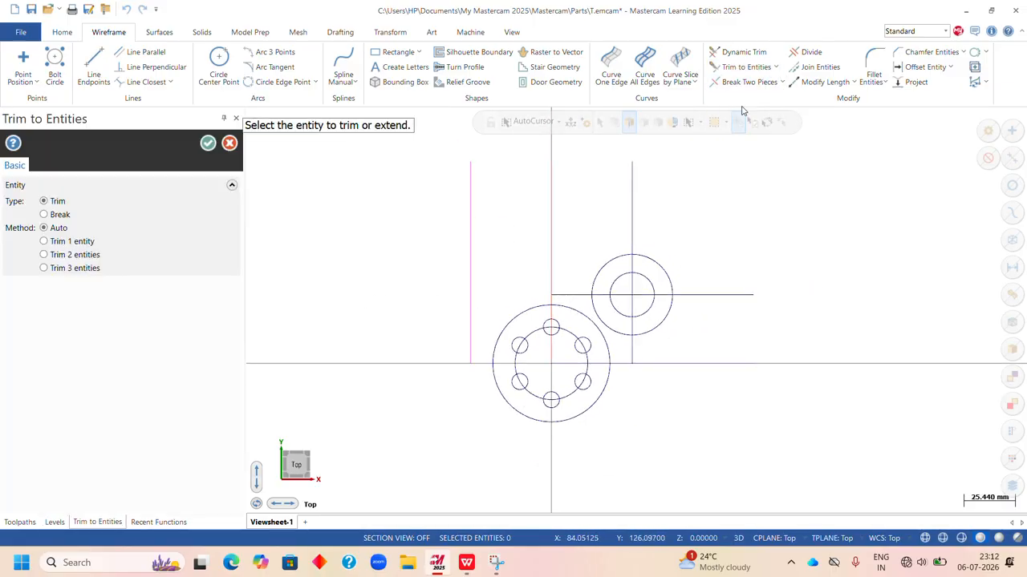
pyautogui.click(44, 255)
pyautogui.click(564, 294)
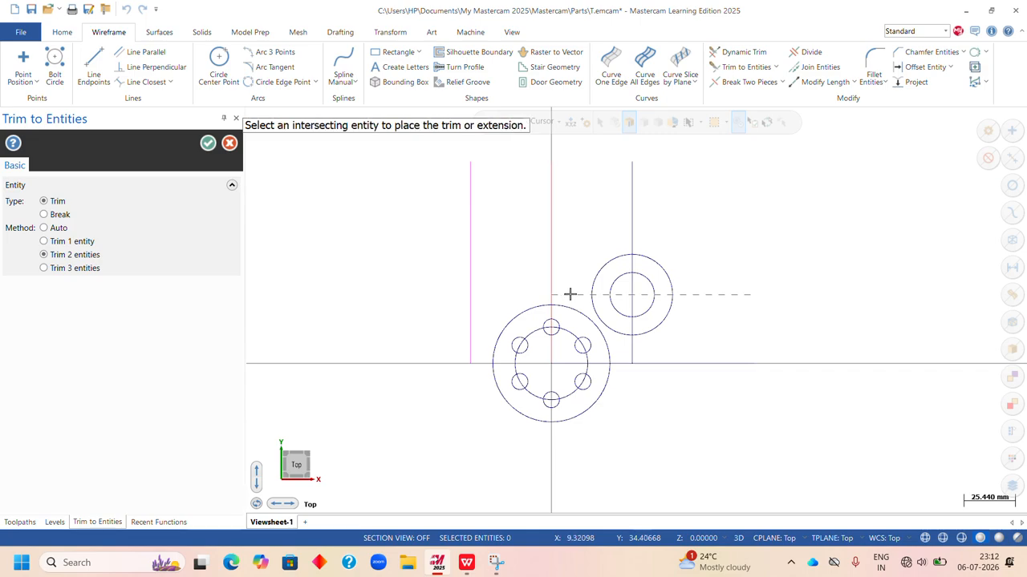
pyautogui.click(472, 242)
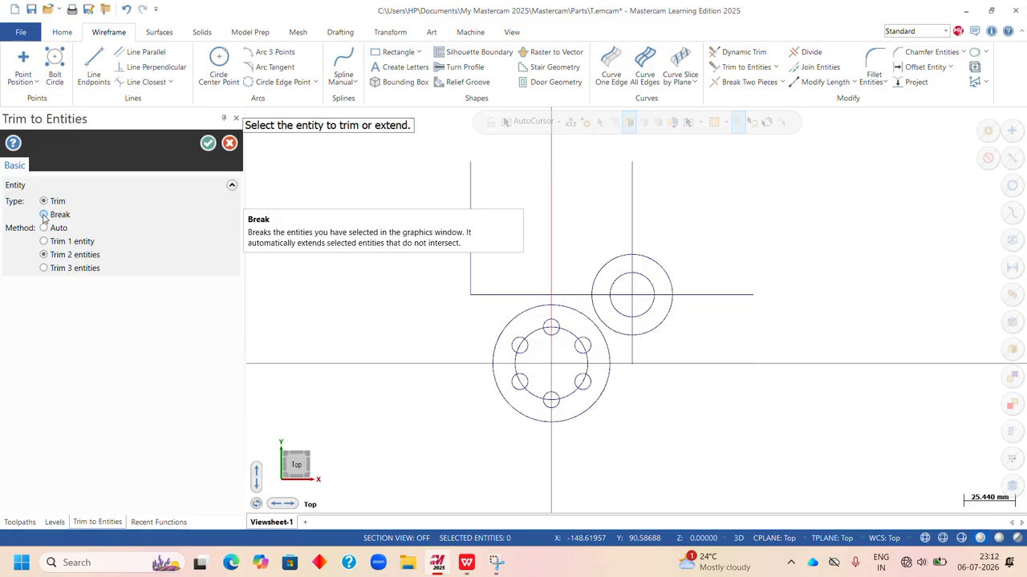
pyautogui.click(208, 144)
# - Draw a 16 mm diameter circle centred on the corner of the left vertical line and the horizontal line
pyautogui.scroll(3, 457, 301)
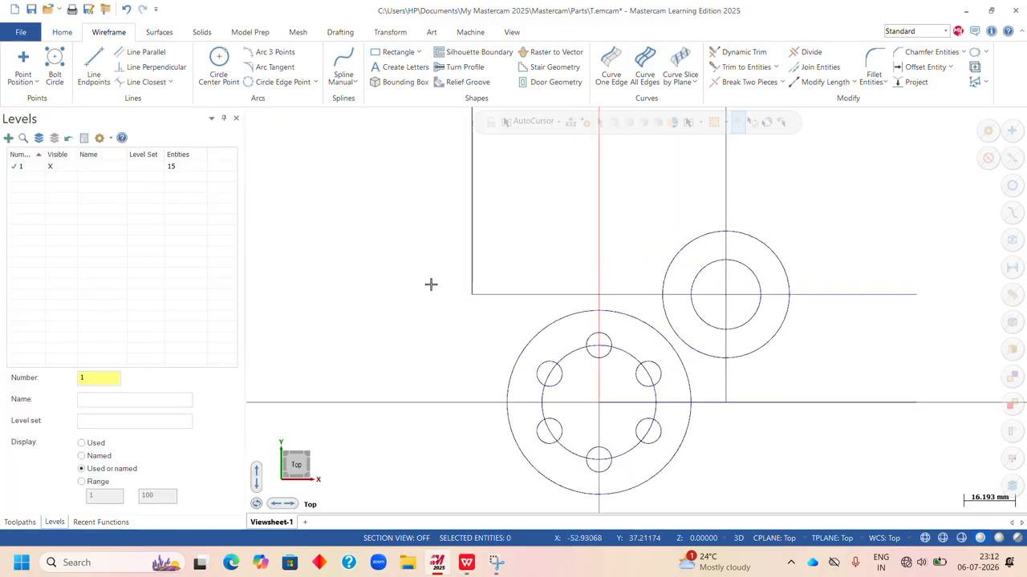
pyautogui.scroll(-1, 429, 289)
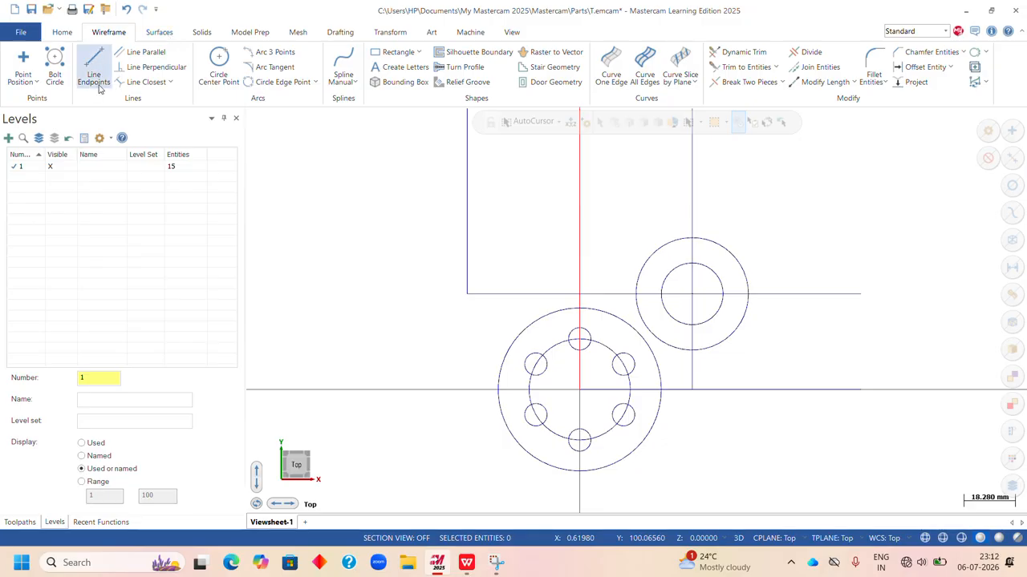
pyautogui.click(218, 68)
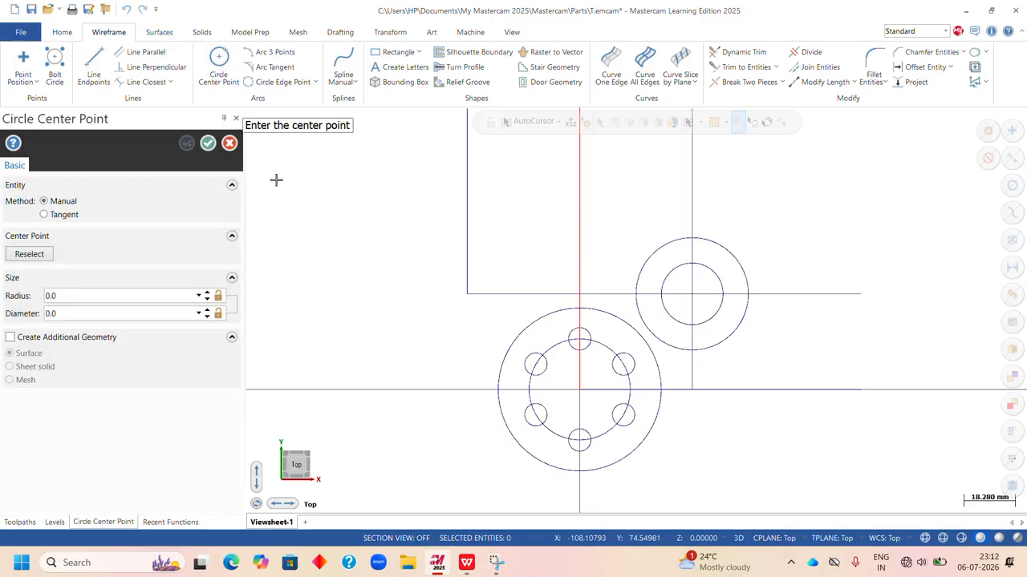
pyautogui.click(468, 296)
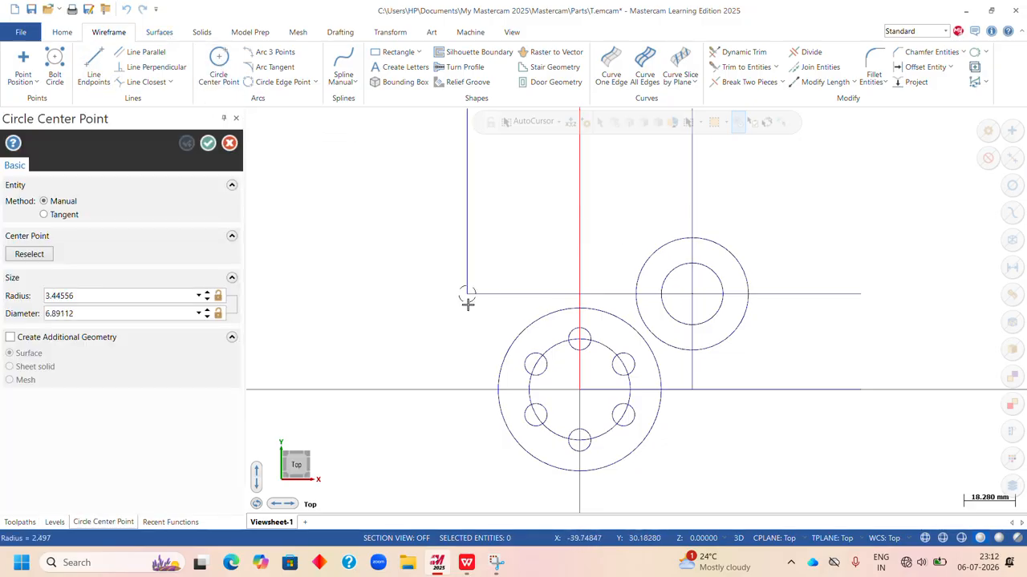
pyautogui.click(470, 324)
pyautogui.click(132, 315)
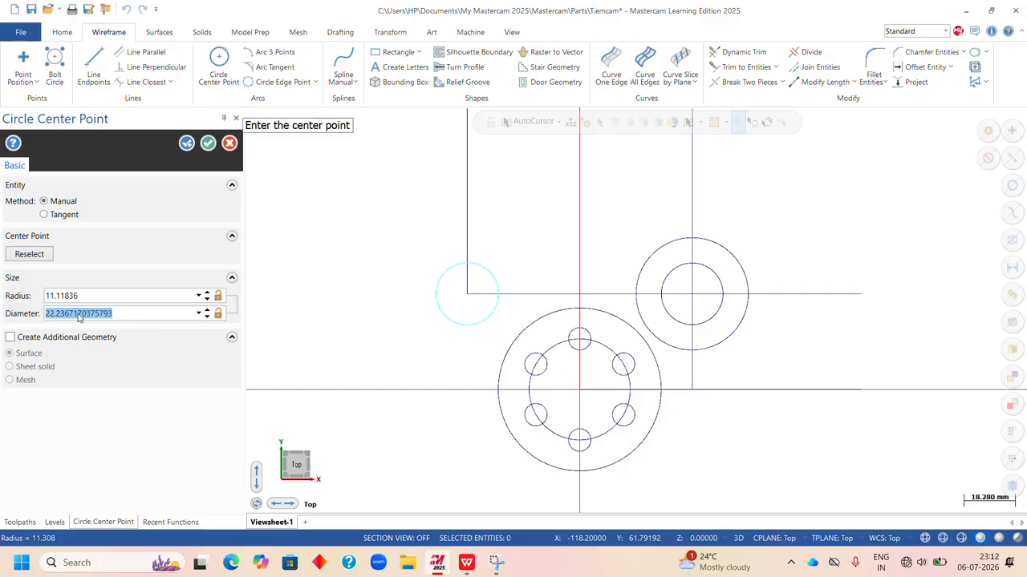
pyautogui.write('16')
pyautogui.press('Return')
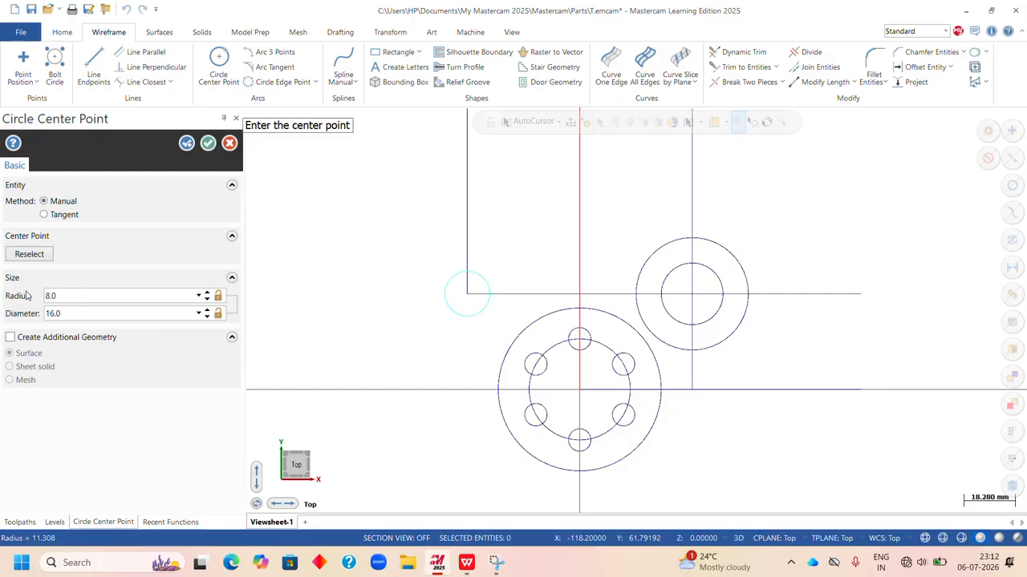
pyautogui.click(186, 144)
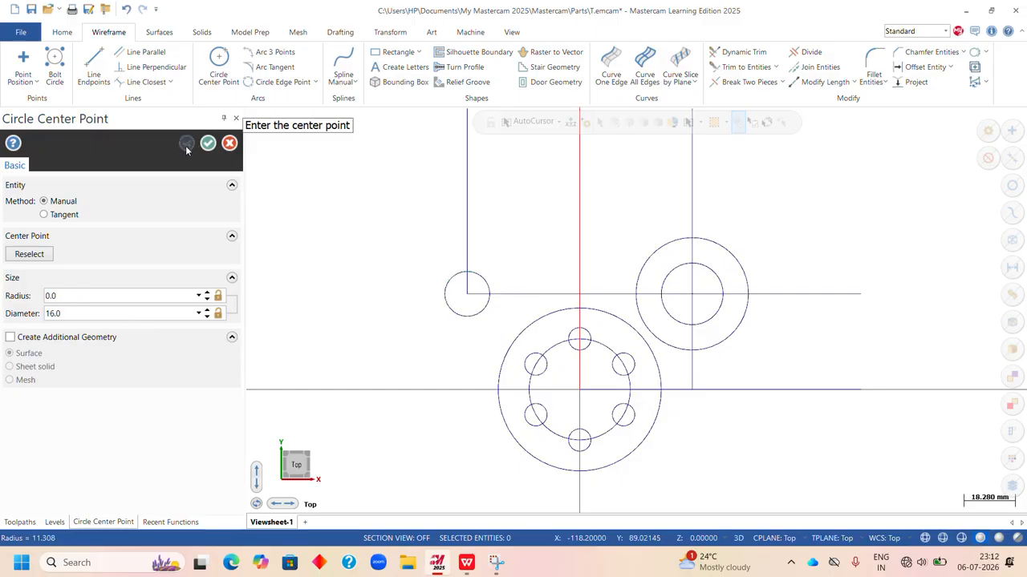
# - Draw a concentric circle of 20 mm radius around the 16 mm circle
pyautogui.click(466, 293)
pyautogui.click(478, 337)
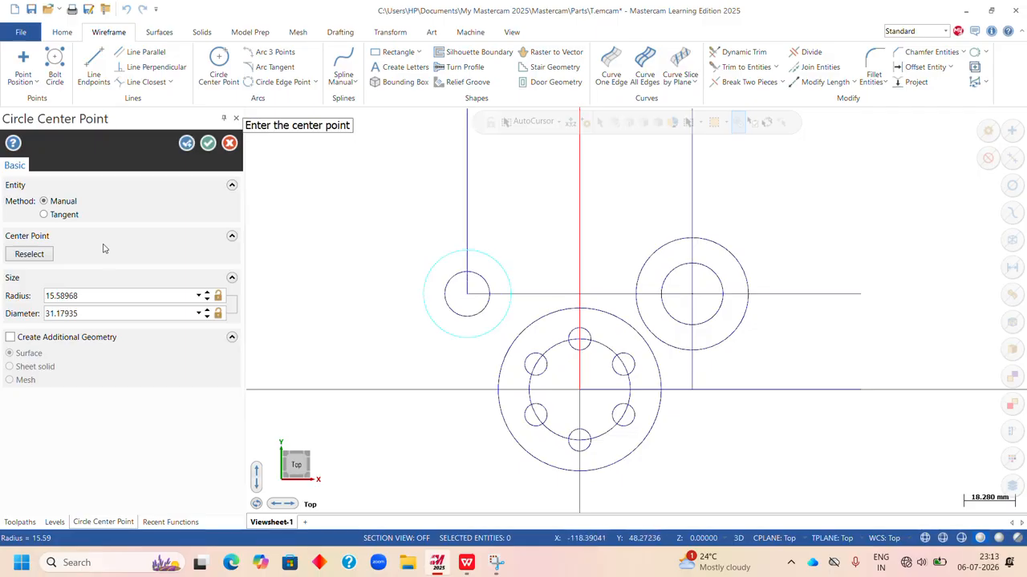
pyautogui.doubleClick(105, 295)
pyautogui.write('20')
pyautogui.press('Return')
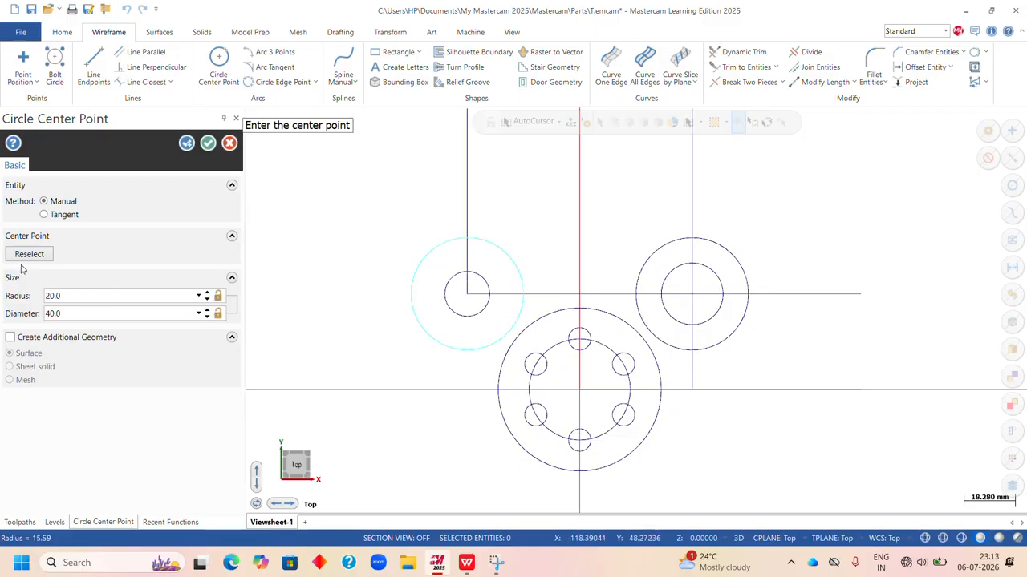
pyautogui.click(207, 144)
# - Recheck the Housing dimensions in the WPS Office PDF, and offset a copy of the horizontal line through the side bosses 34 mm upward in Mastercam
pyautogui.scroll(-2, 379, 237)
pyautogui.scroll(-1, 393, 241)
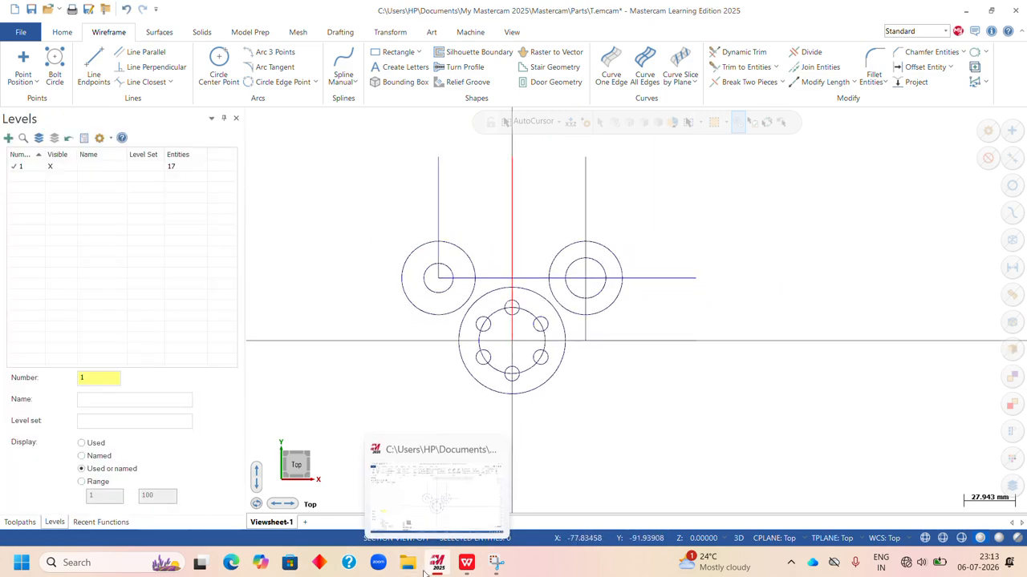
pyautogui.click(466, 562)
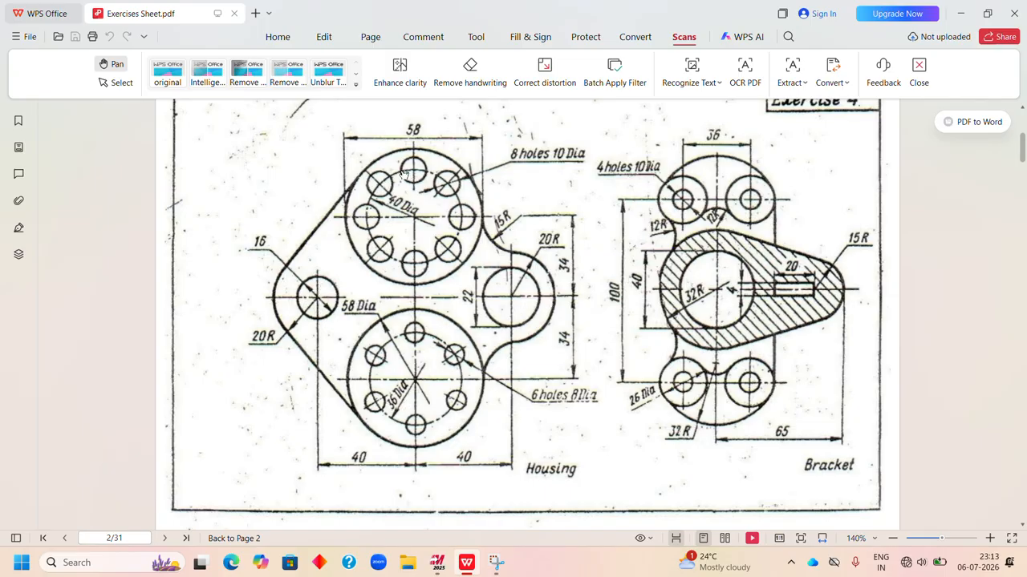
pyautogui.click(438, 562)
pyautogui.scroll(1, 513, 385)
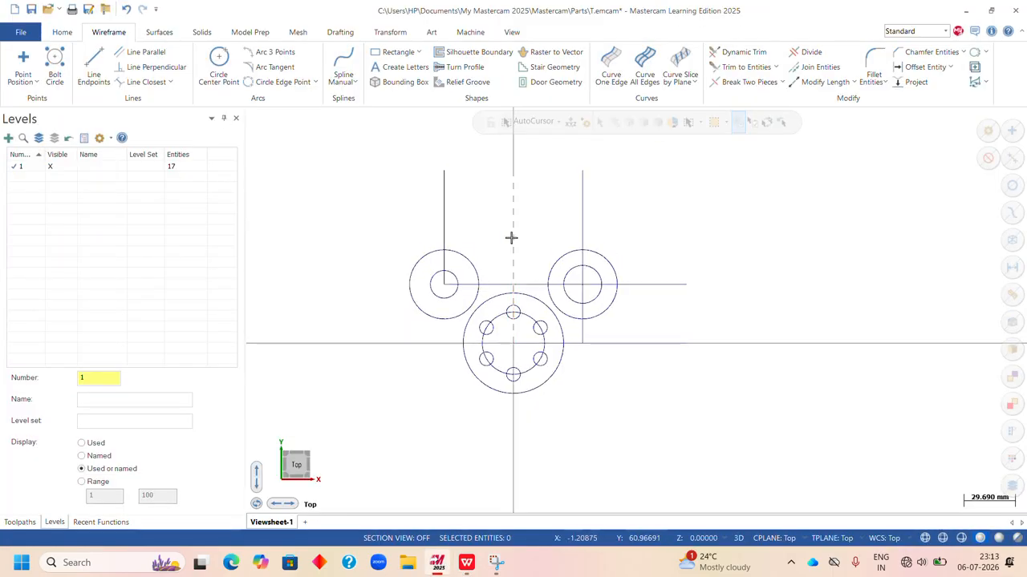
pyautogui.scroll(1, 485, 233)
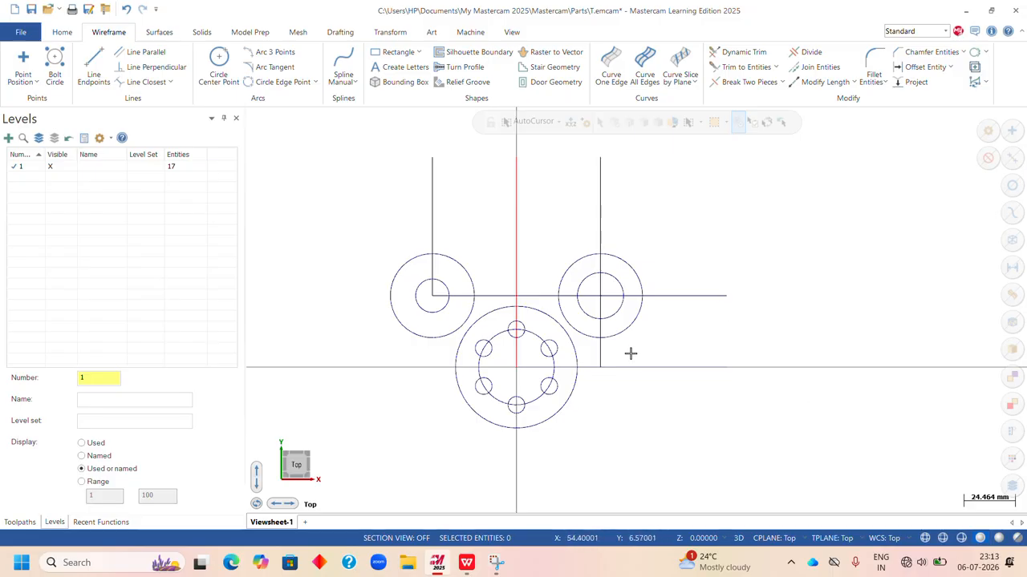
pyautogui.scroll(-2, 570, 245)
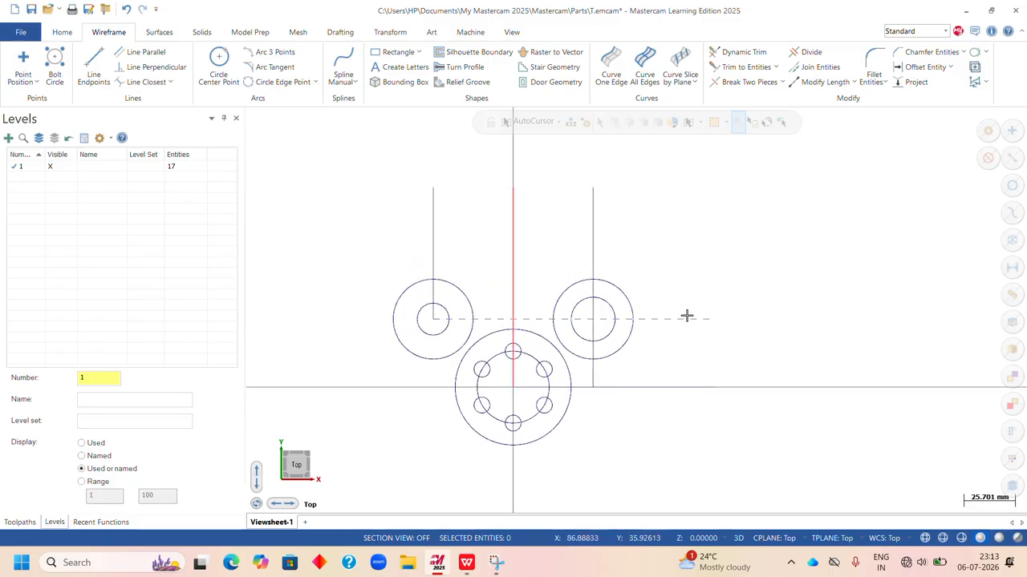
pyautogui.click(923, 67)
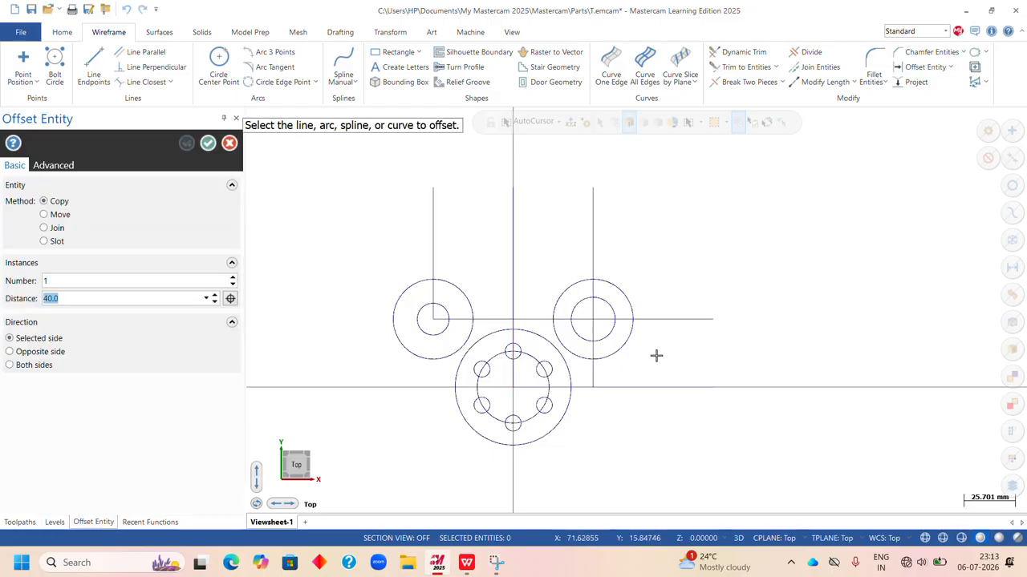
pyautogui.click(672, 320)
pyautogui.click(656, 259)
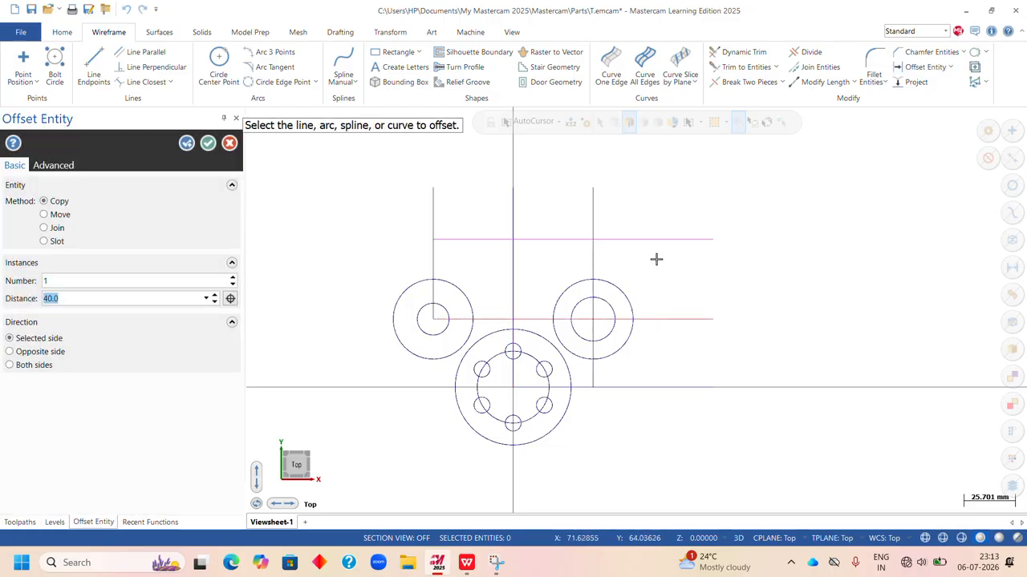
pyautogui.write('34')
pyautogui.press('Return')
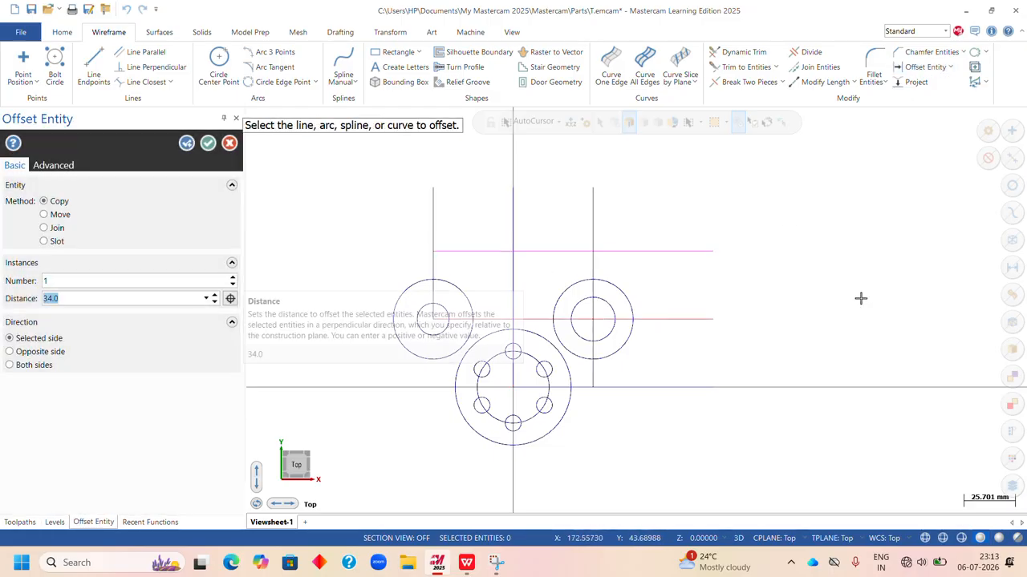
pyautogui.click(208, 144)
# - Recheck the upper hole circle in the PDF, and draw a 40 mm diameter circle in Mastercam where the vertical centre line crosses the upper horizontal line
pyautogui.scroll(2, 484, 287)
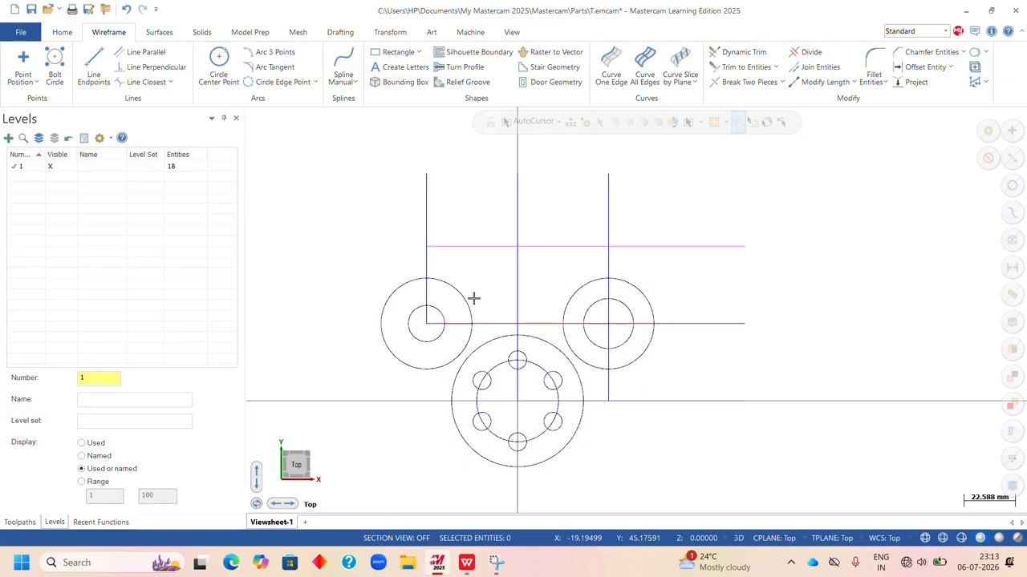
pyautogui.click(466, 563)
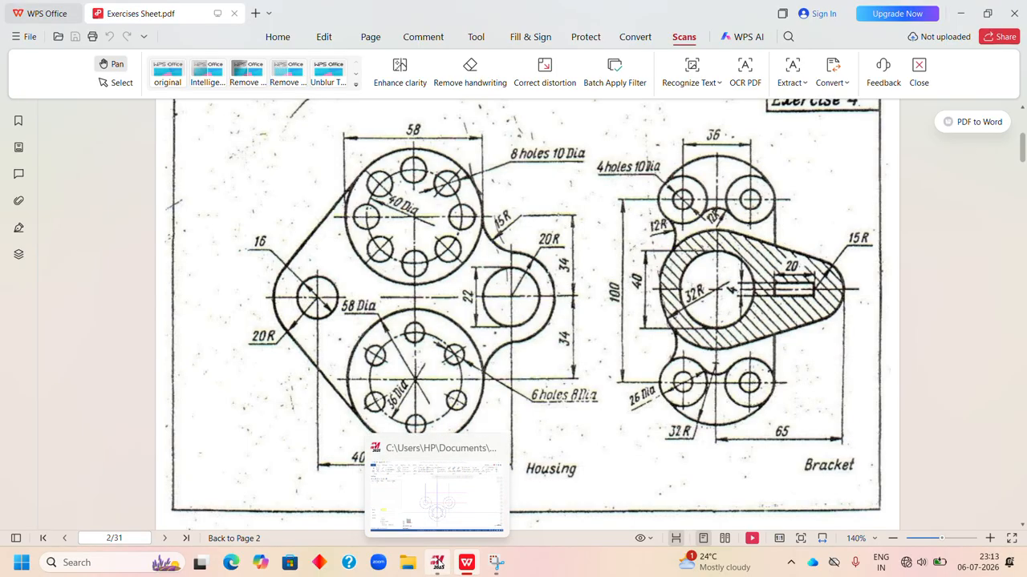
pyautogui.click(437, 562)
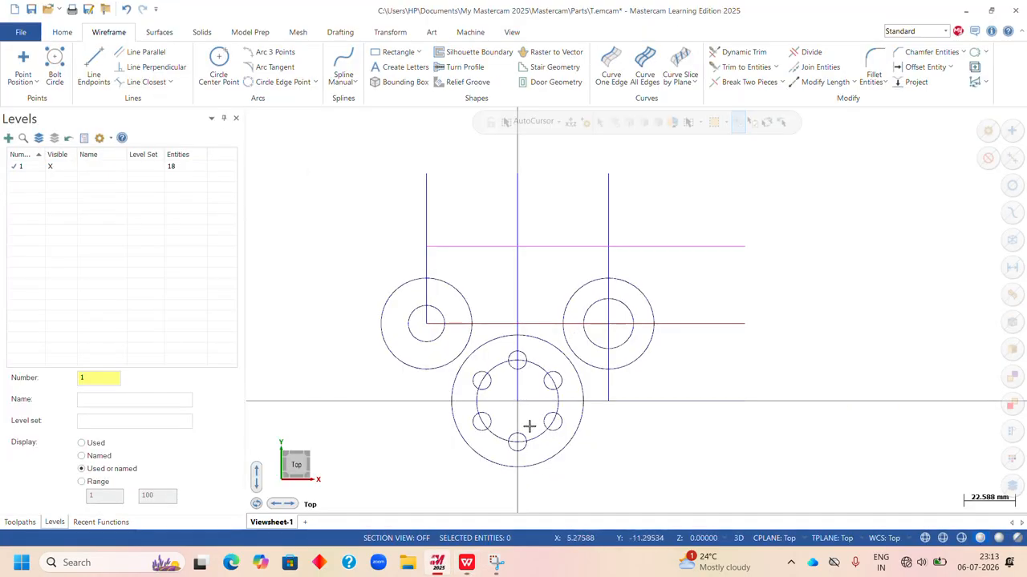
pyautogui.click(218, 58)
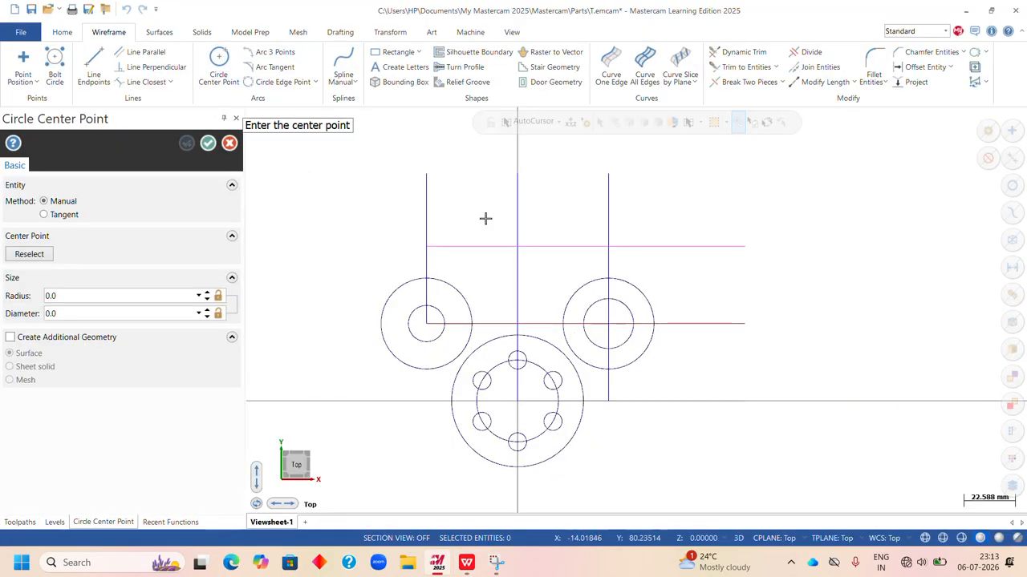
pyautogui.click(517, 247)
pyautogui.click(543, 284)
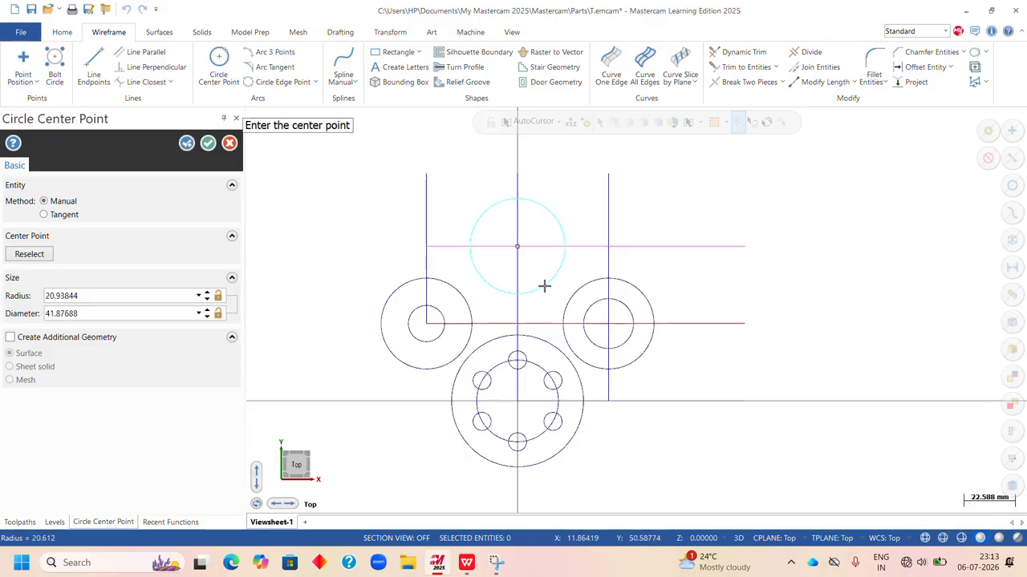
pyautogui.click(119, 319)
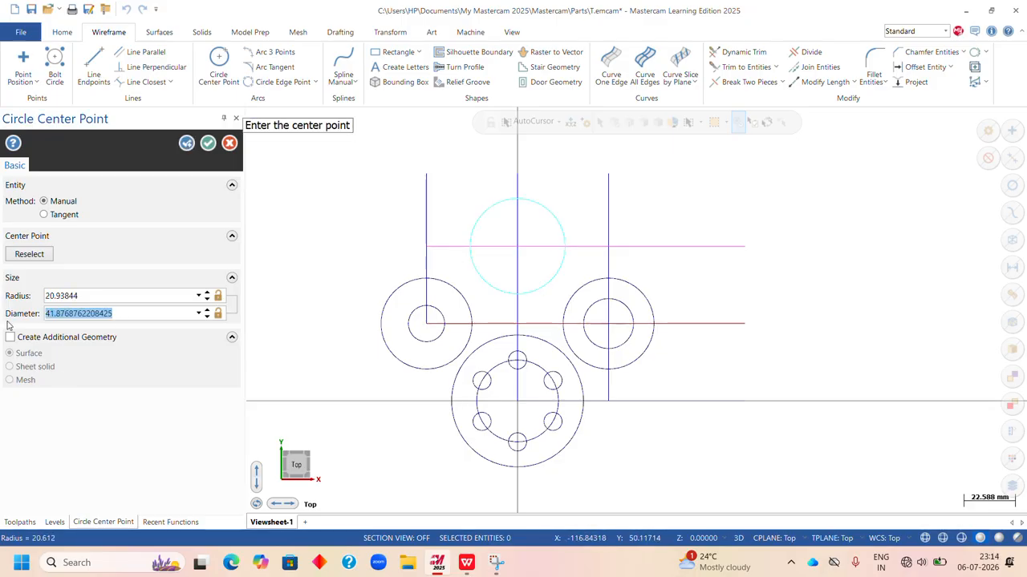
pyautogui.write('40')
pyautogui.press('Return')
pyautogui.click(186, 143)
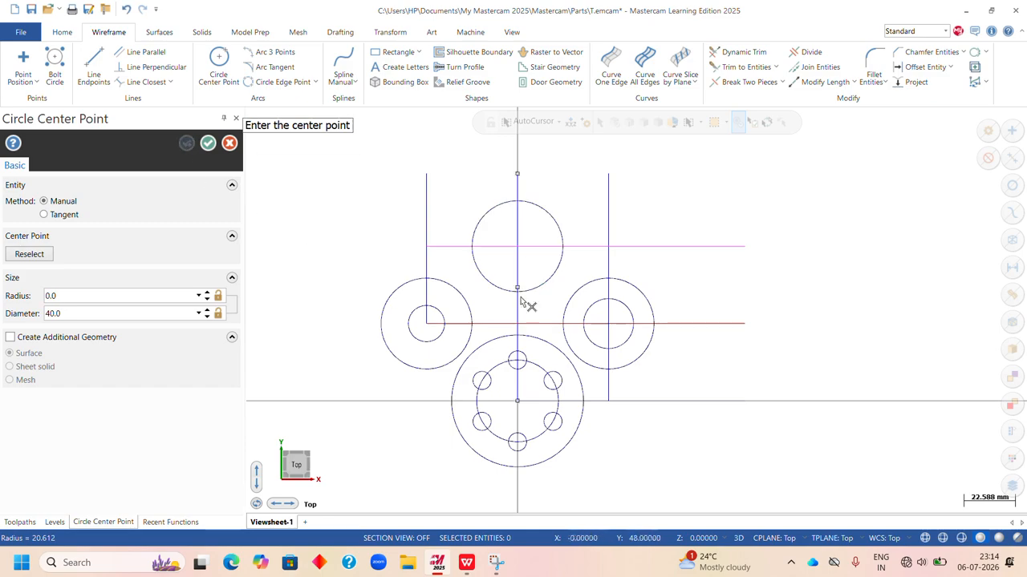
# - Draw a concentric 58 mm diameter circle around the upper 40 mm circle
pyautogui.click(518, 246)
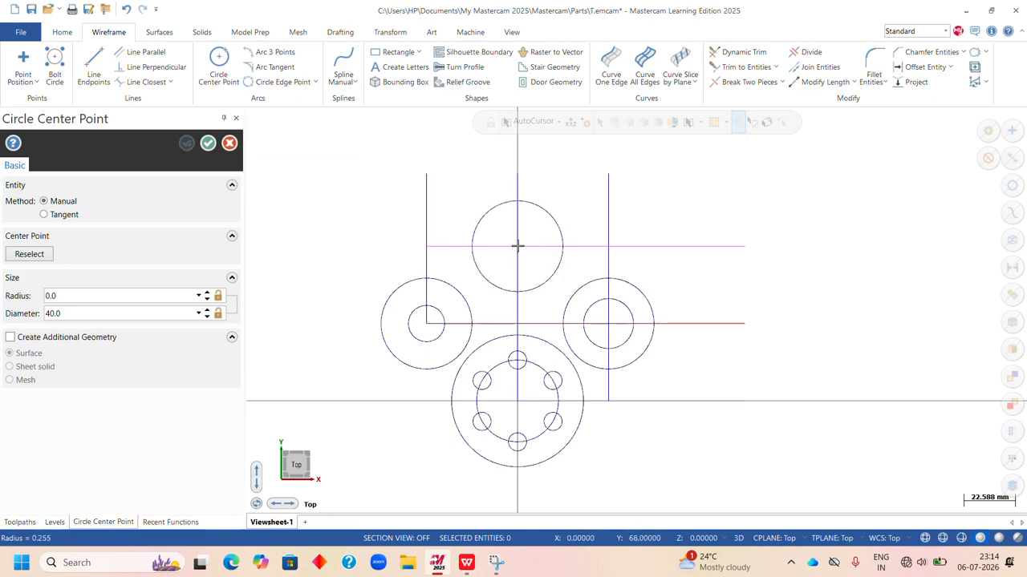
pyautogui.click(586, 273)
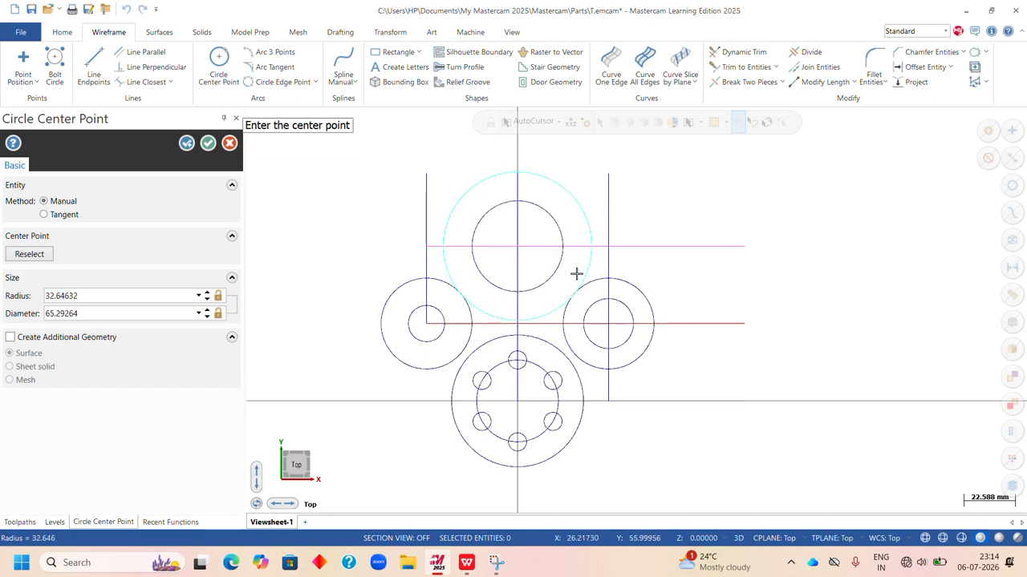
pyautogui.moveTo(124, 313); pyautogui.dragTo(3, 314)
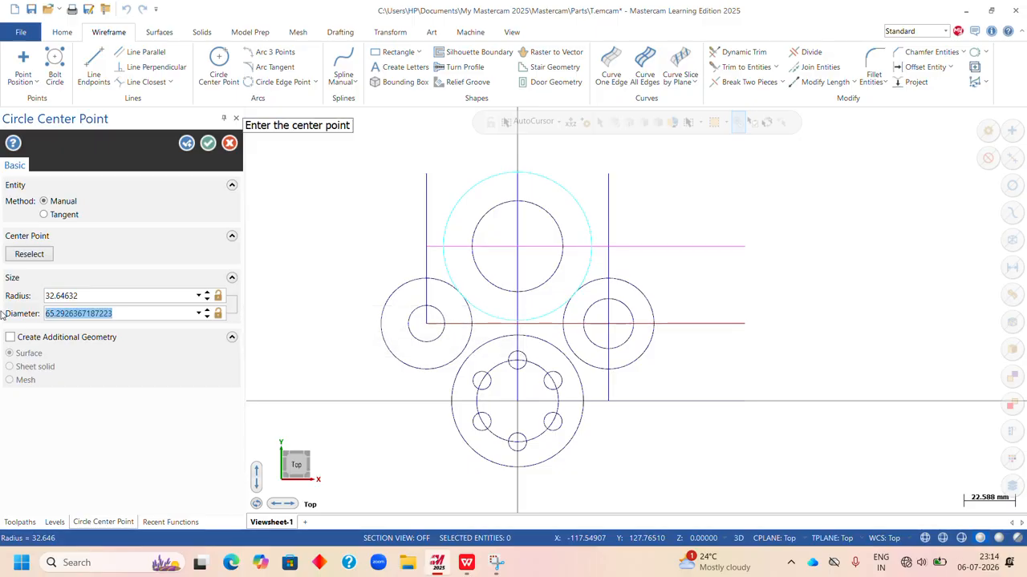
pyautogui.write('58')
pyautogui.press('Return')
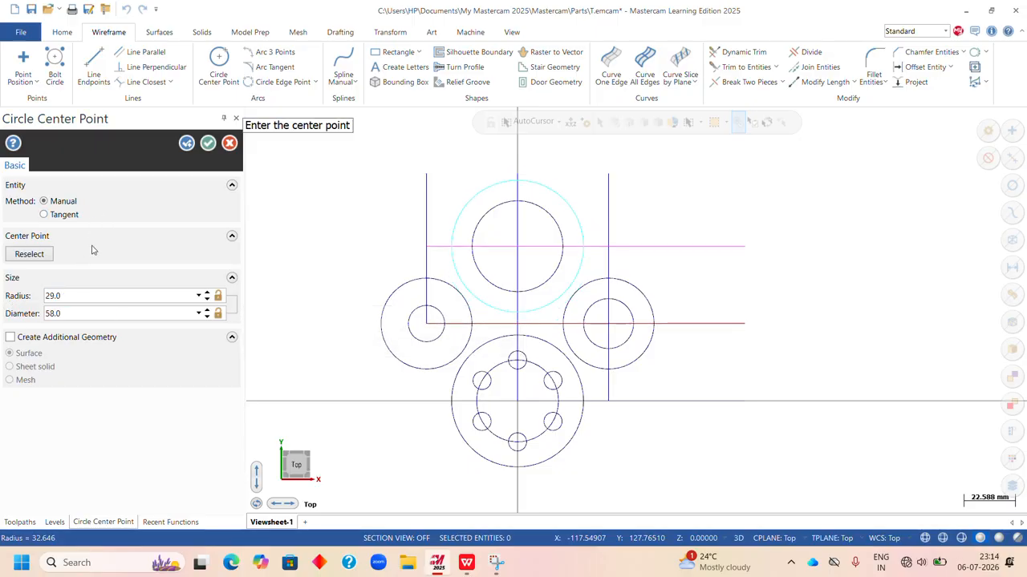
pyautogui.click(208, 144)
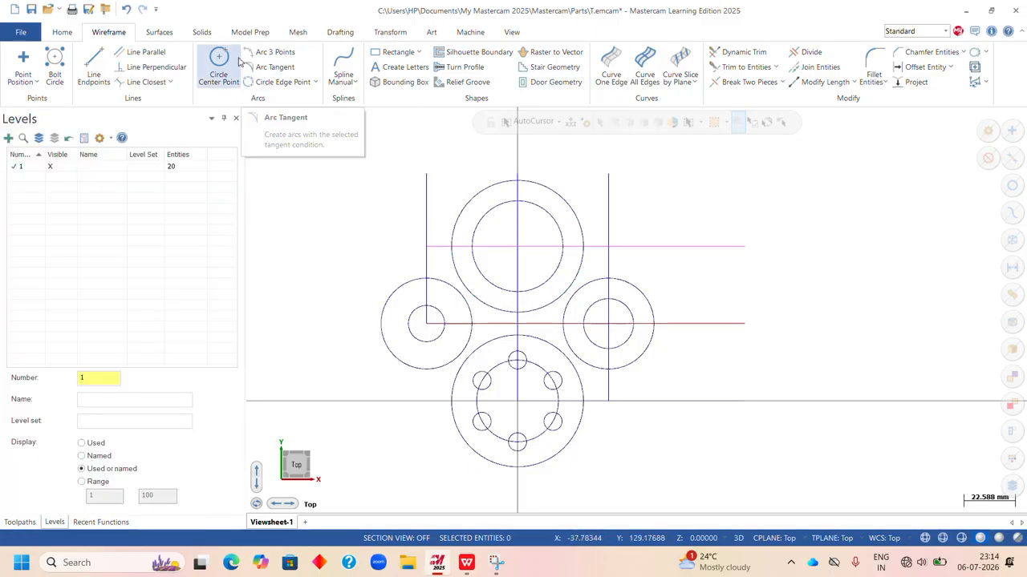
# - Draw a 10 mm diameter circle centred where the upper 40 mm circle crosses the vertical centre line at its highest point
pyautogui.click(218, 62)
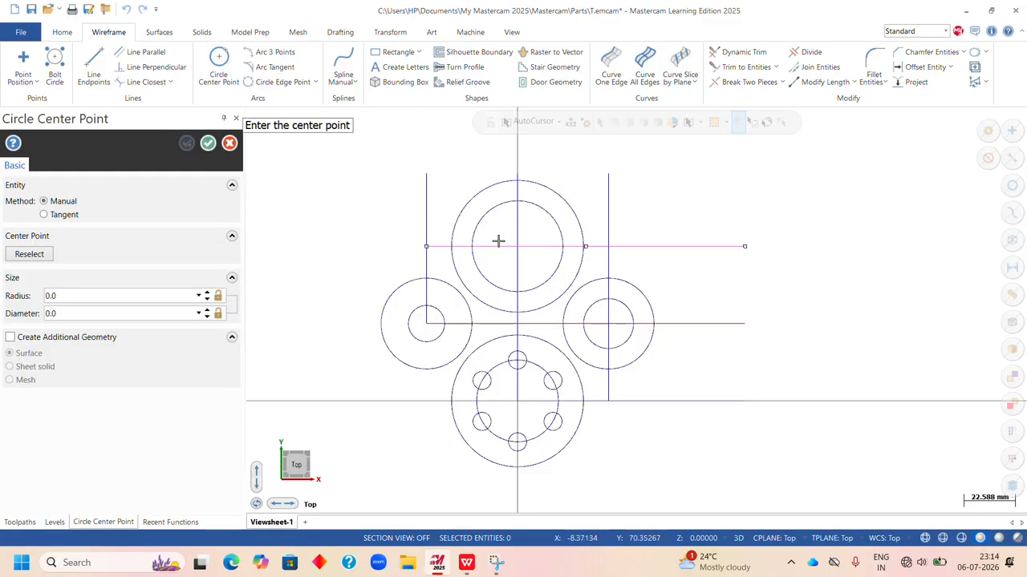
pyautogui.click(518, 202)
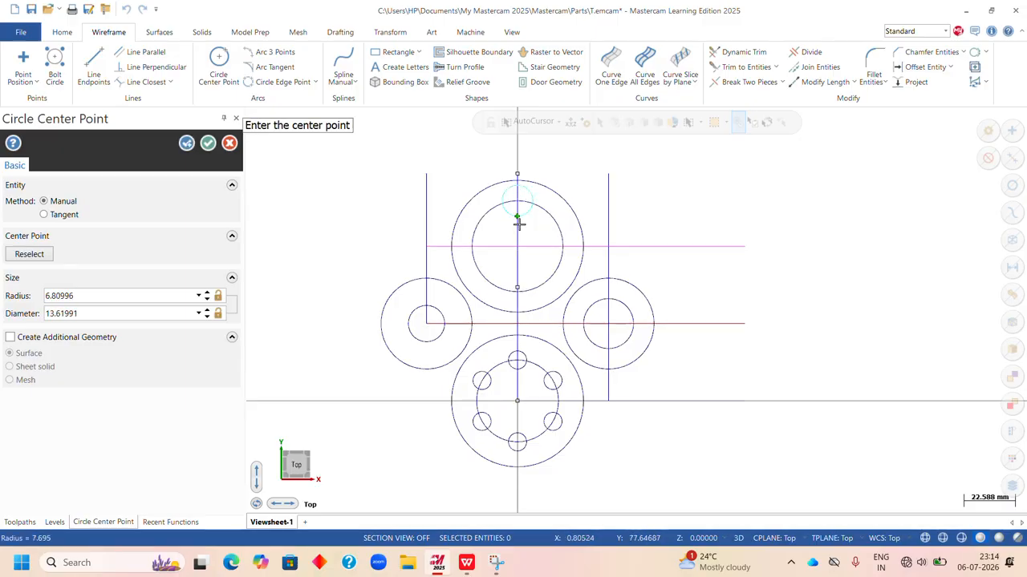
pyautogui.doubleClick(125, 314)
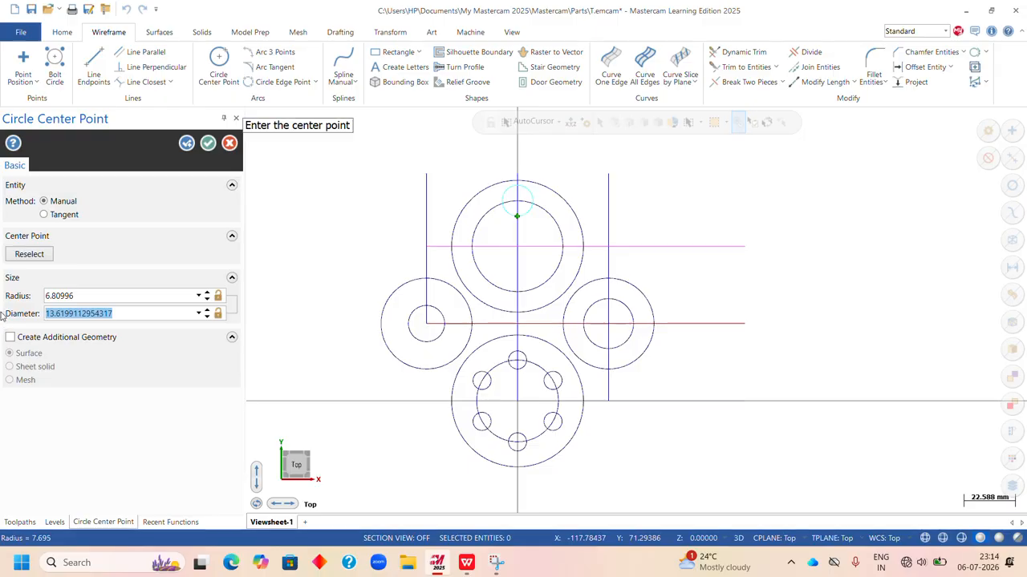
pyautogui.write('10')
pyautogui.press('Return')
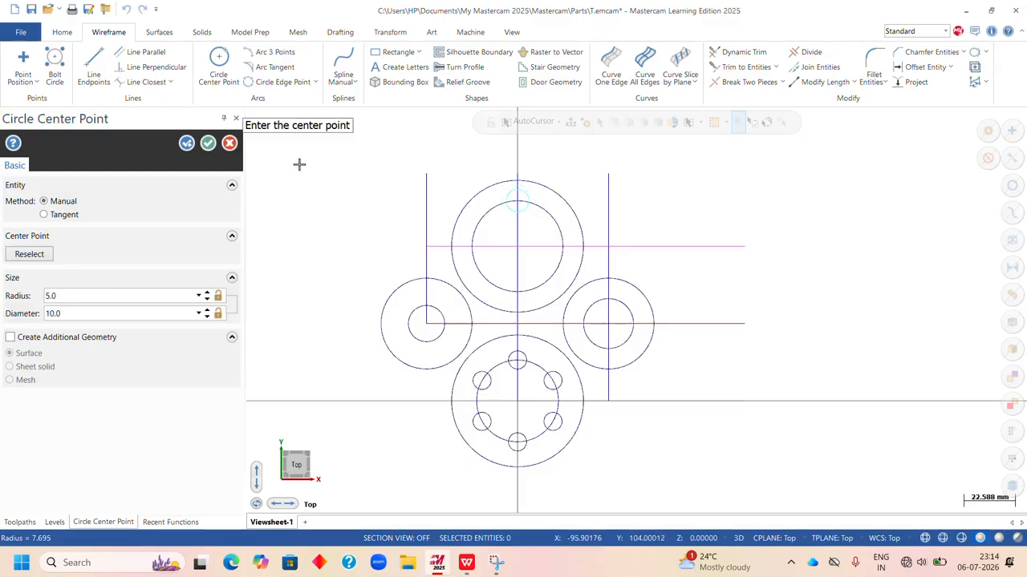
pyautogui.click(207, 144)
pyautogui.scroll(1, 491, 228)
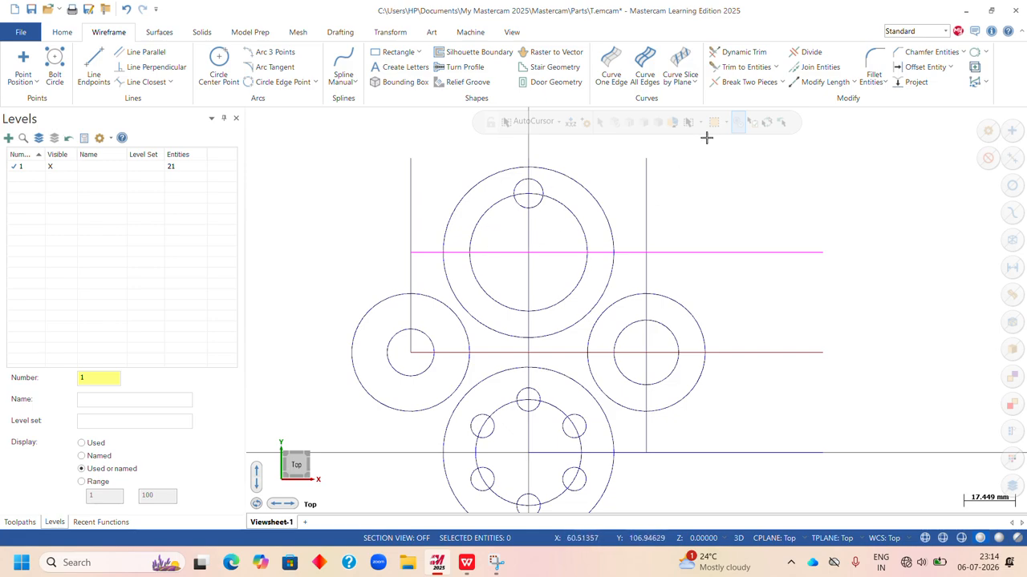
# - Set up rotated copies of the 10 mm circle with 7 instances and an angle of 60°
pyautogui.click(537, 207)
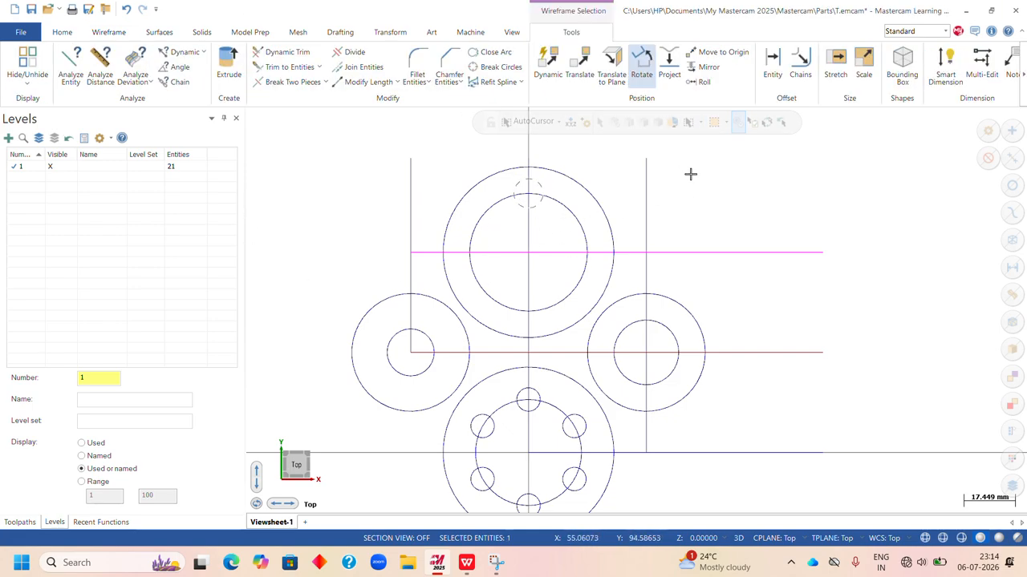
pyautogui.click(642, 75)
pyautogui.scroll(-1, 486, 251)
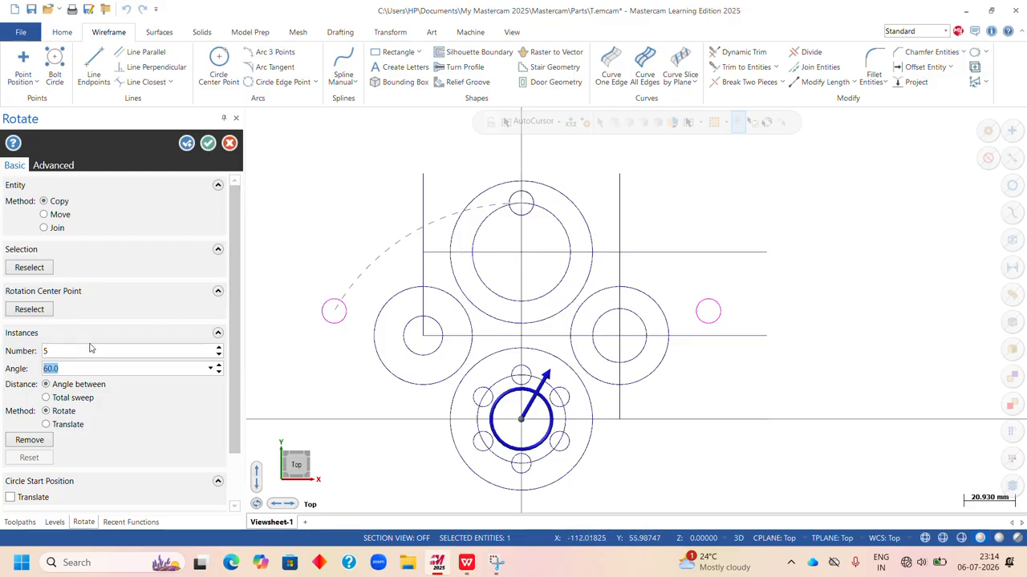
pyautogui.write('57')
pyautogui.press('Tab')
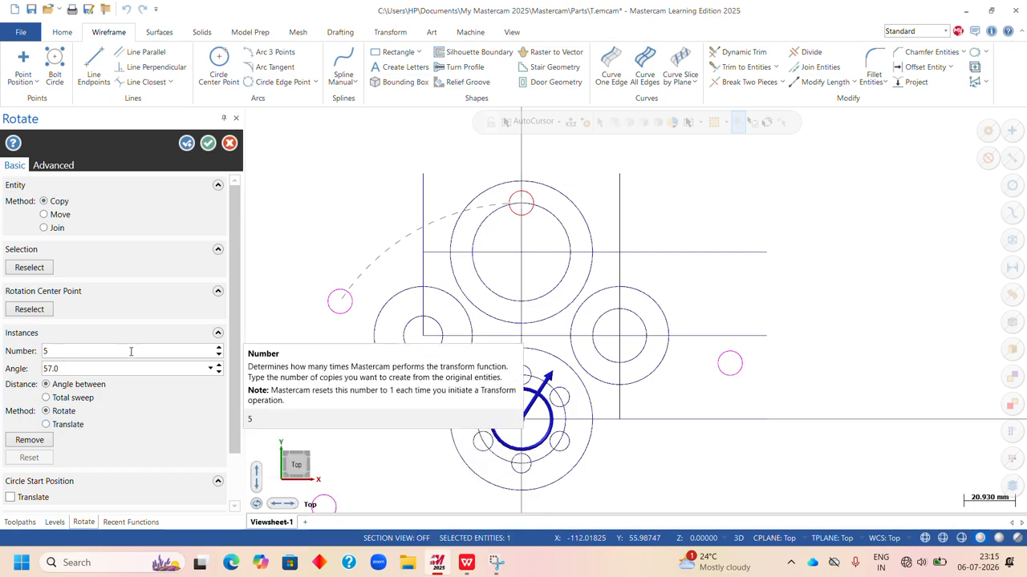
pyautogui.click(96, 350)
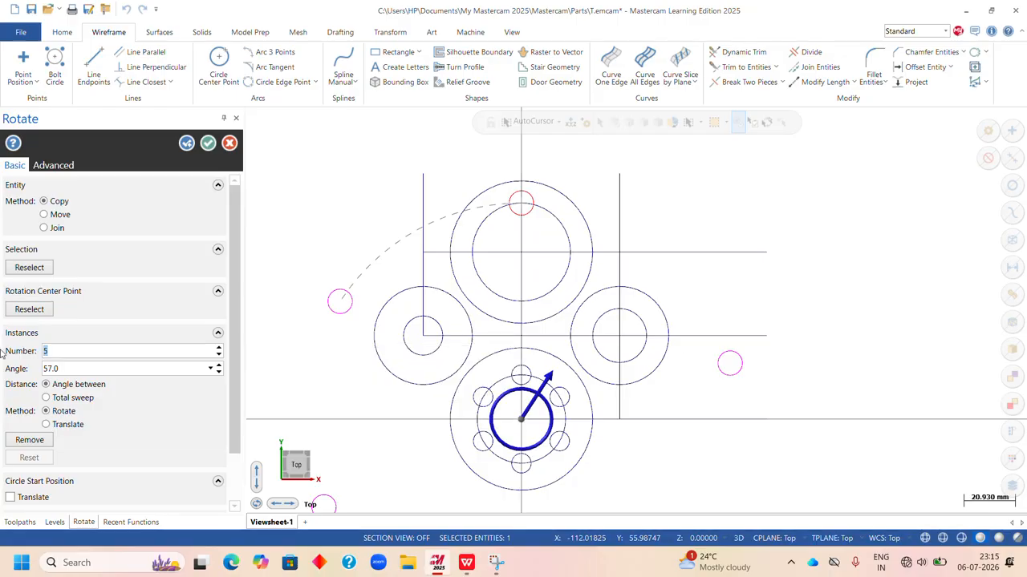
pyautogui.press('Return')
pyautogui.click(101, 368)
pyautogui.write('60')
pyautogui.press('Return')
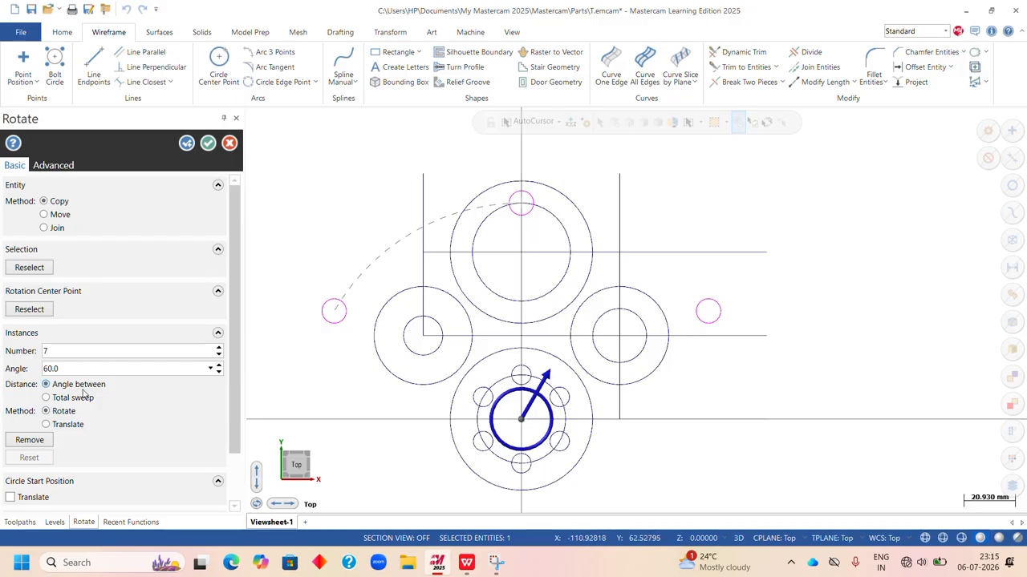
# - Switch the rotated copies to a total sweep with the Rotate method, and leave the command without creating them
pyautogui.click(46, 424)
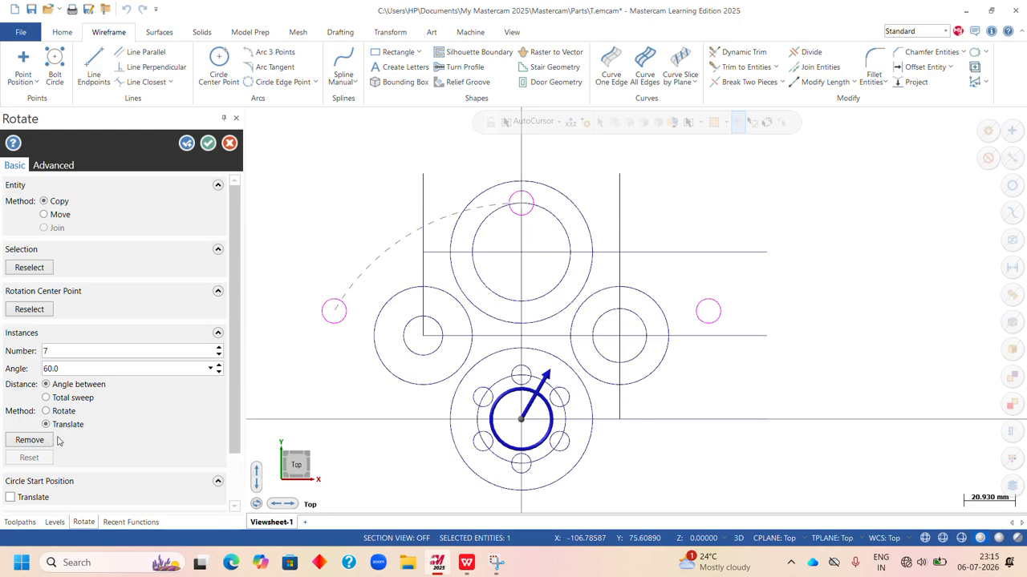
pyautogui.click(46, 398)
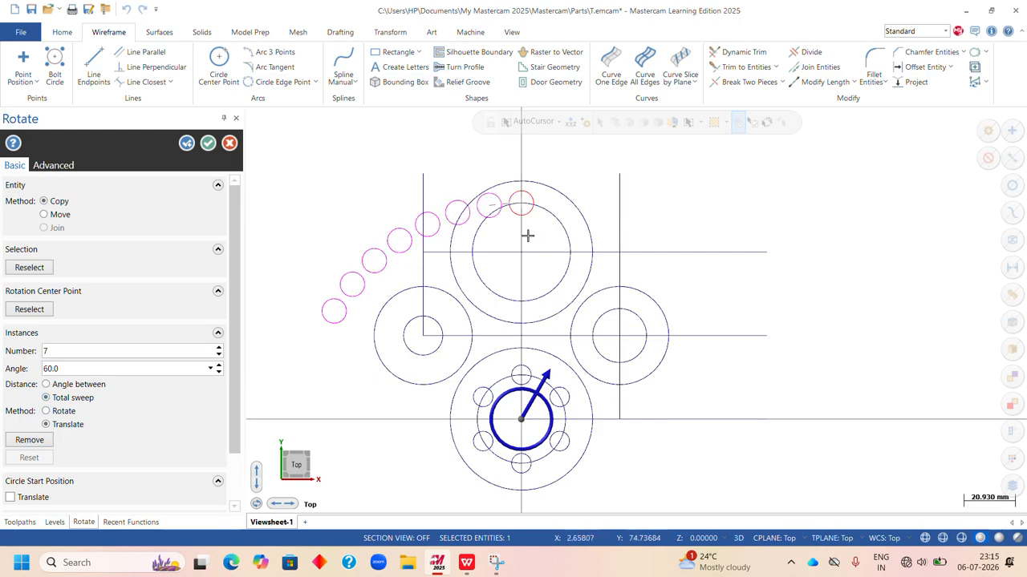
pyautogui.click(46, 411)
pyautogui.scroll(2, 533, 308)
pyautogui.press('Escape')
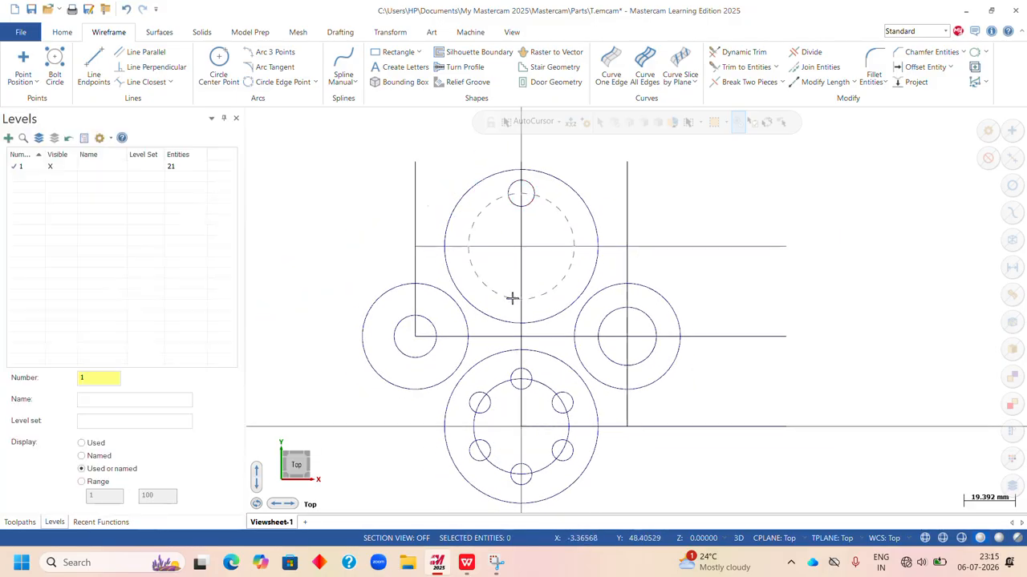
pyautogui.scroll(-1, 518, 250)
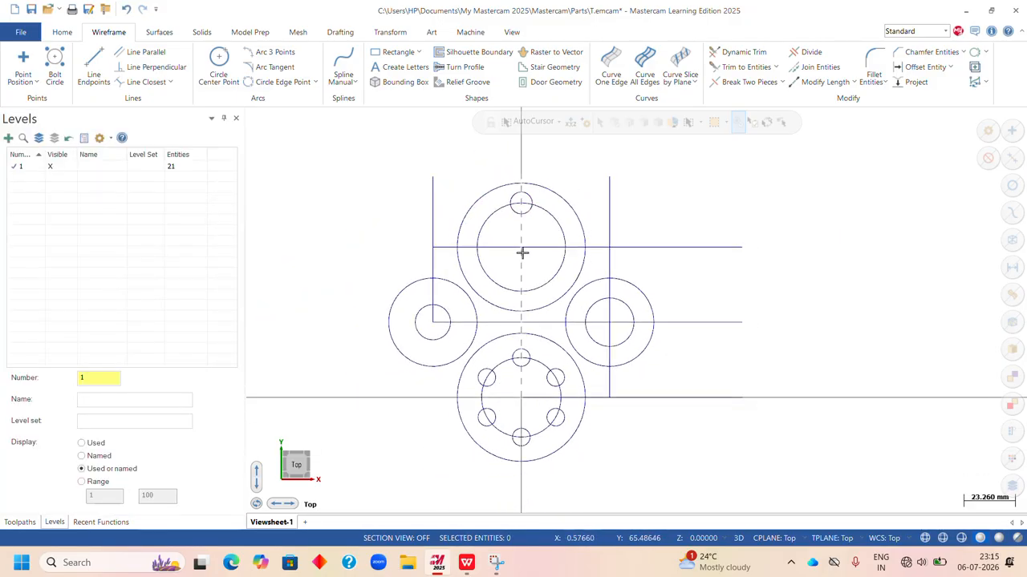
pyautogui.click(526, 211)
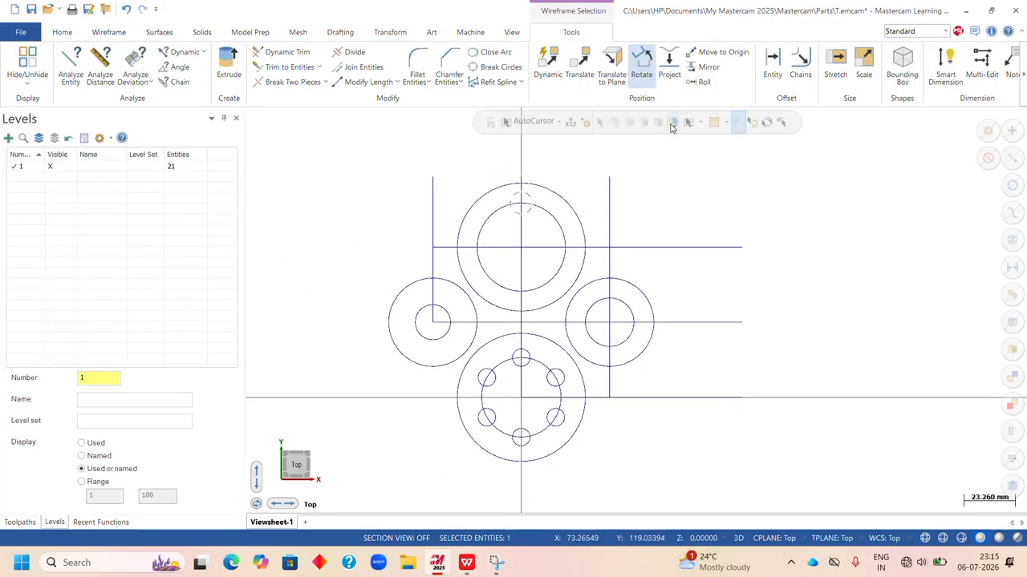
pyautogui.click(642, 69)
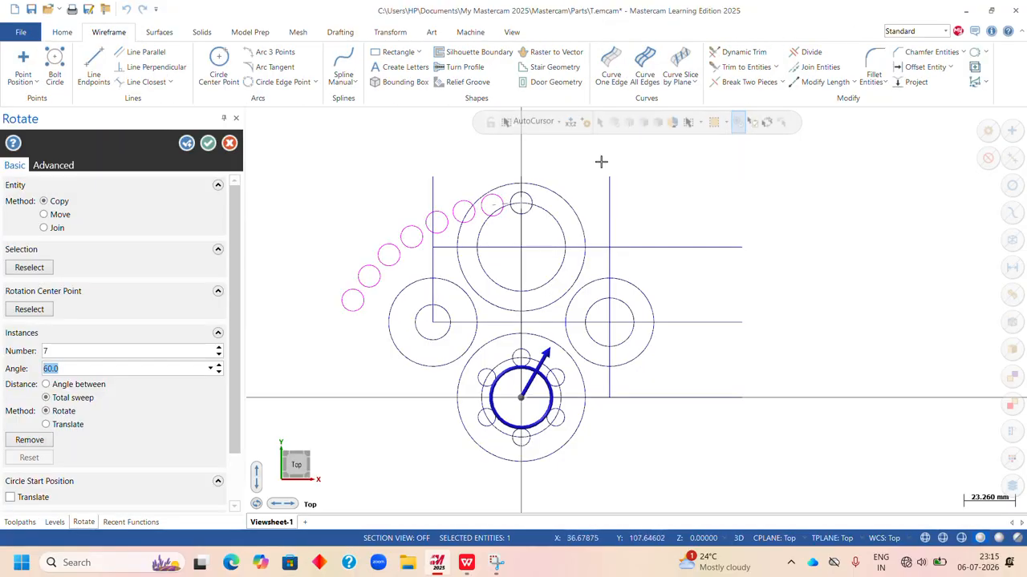
pyautogui.scroll(1, 524, 312)
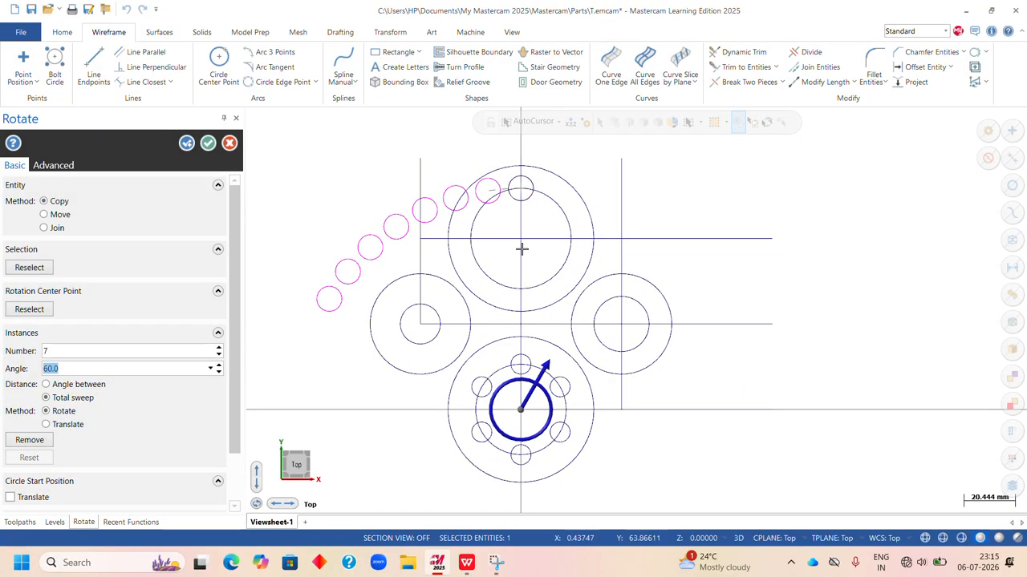
pyautogui.click(568, 218)
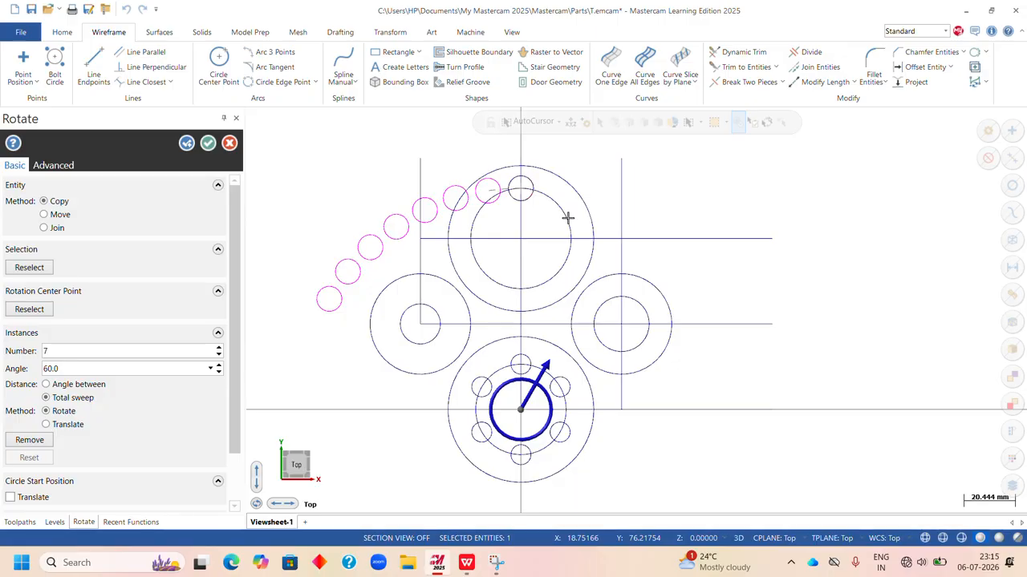
pyautogui.click(30, 268)
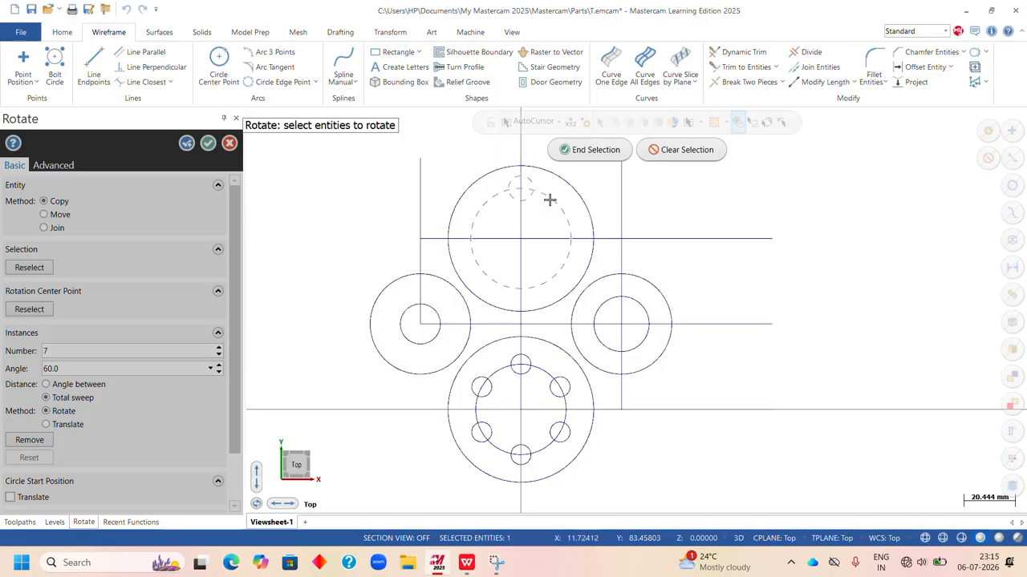
pyautogui.click(596, 151)
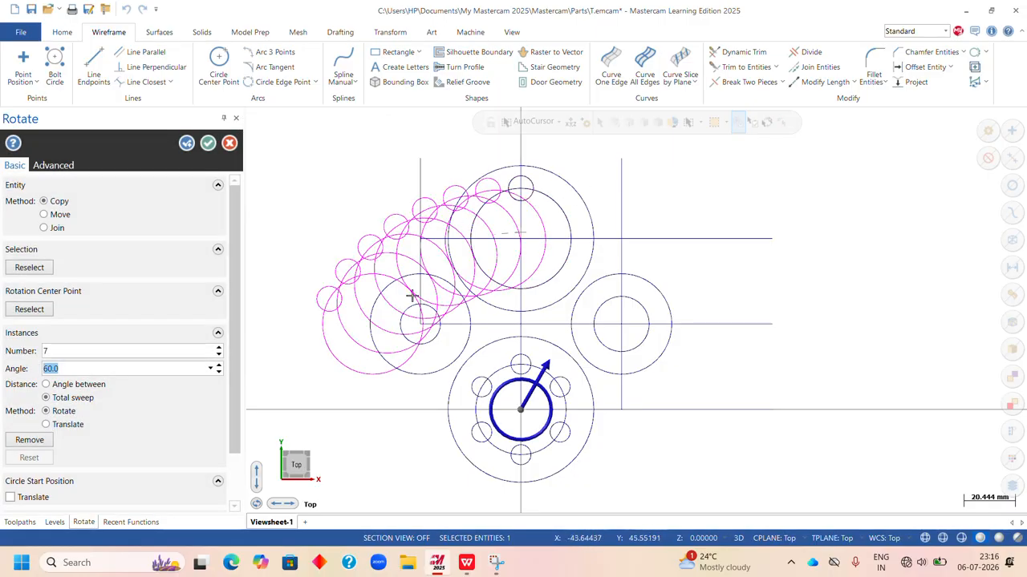
pyautogui.scroll(2, 513, 309)
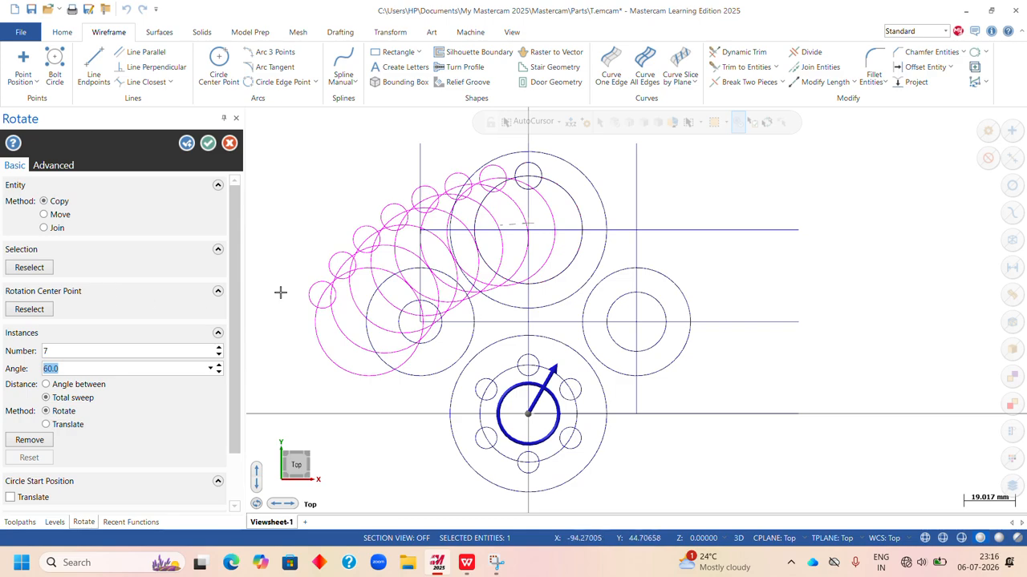
pyautogui.press('Escape')
pyautogui.scroll(-1, 717, 276)
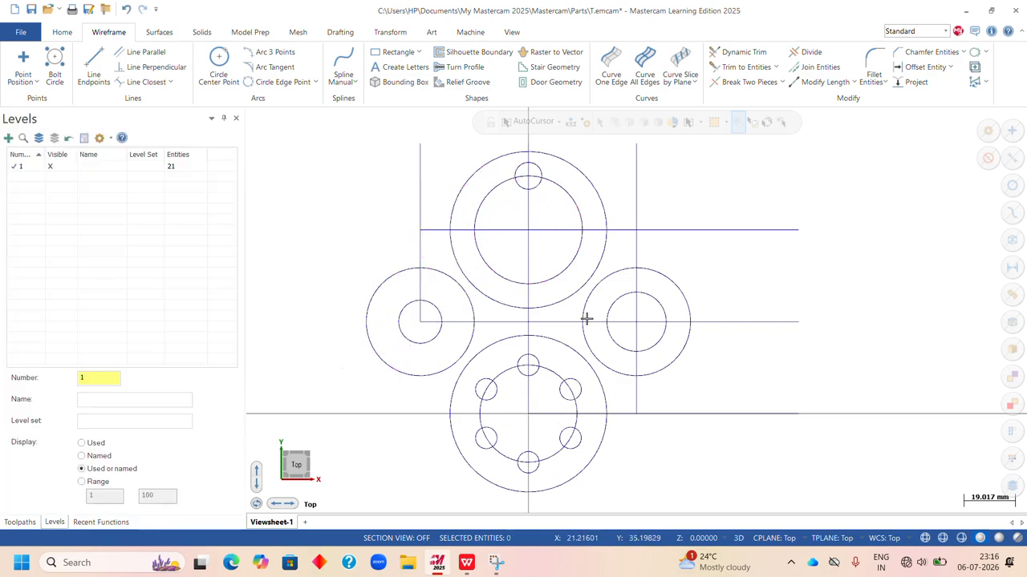
# - Rotate 7 copies of the 10 mm circle about the centre of the upper 40 mm circle over a total sweep of 310°
pyautogui.click(554, 175)
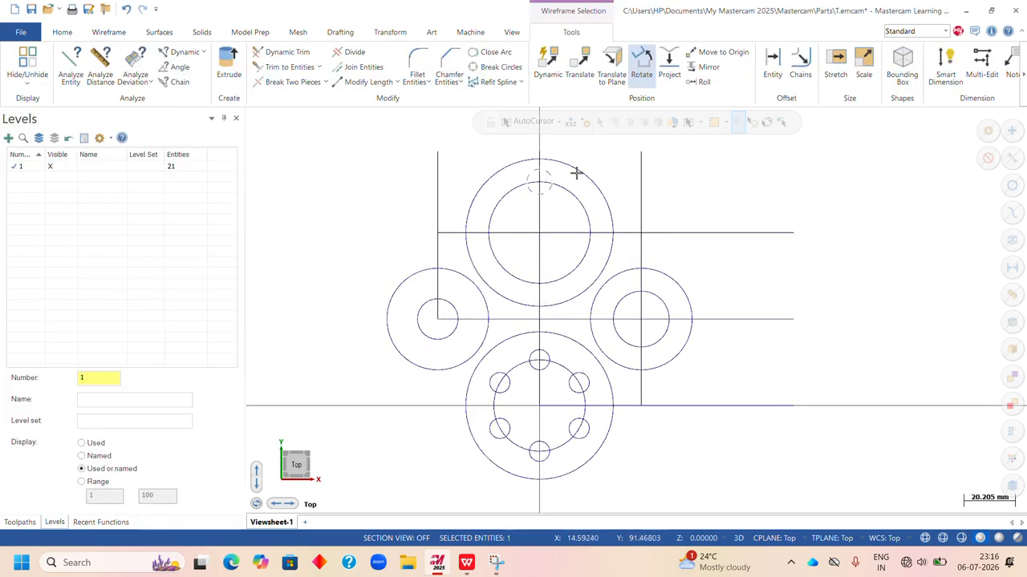
pyautogui.click(642, 68)
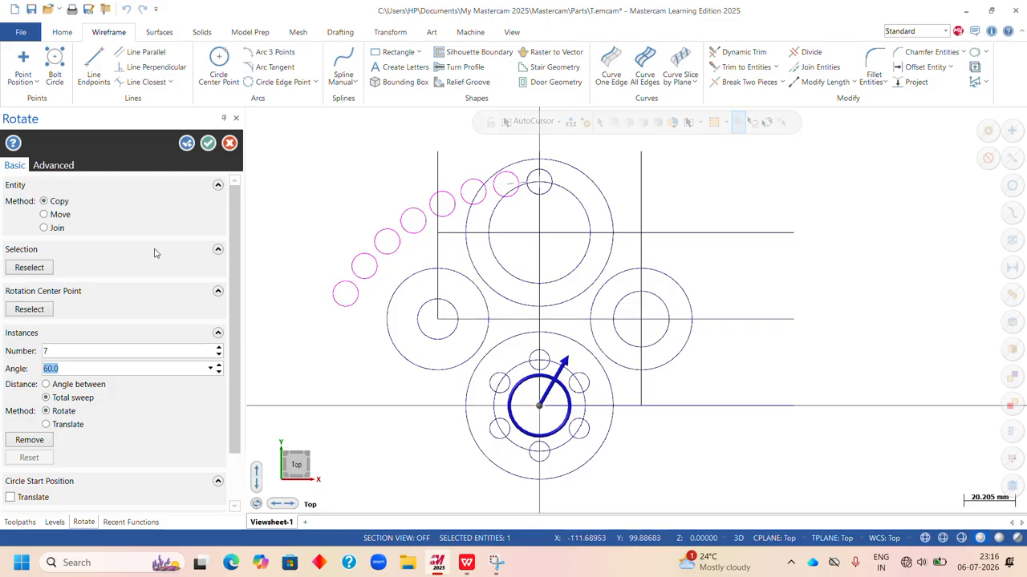
pyautogui.click(30, 310)
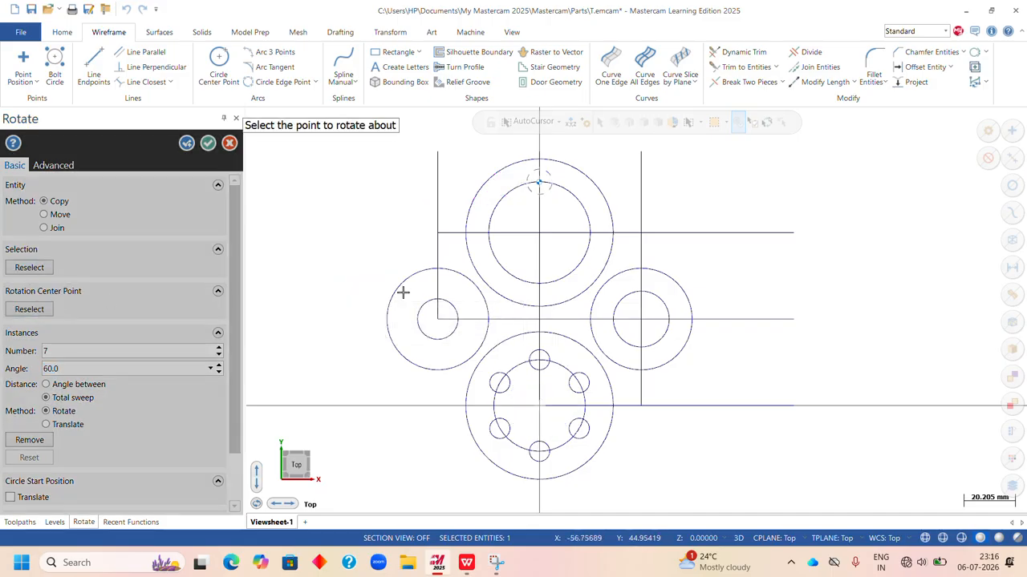
pyautogui.click(539, 233)
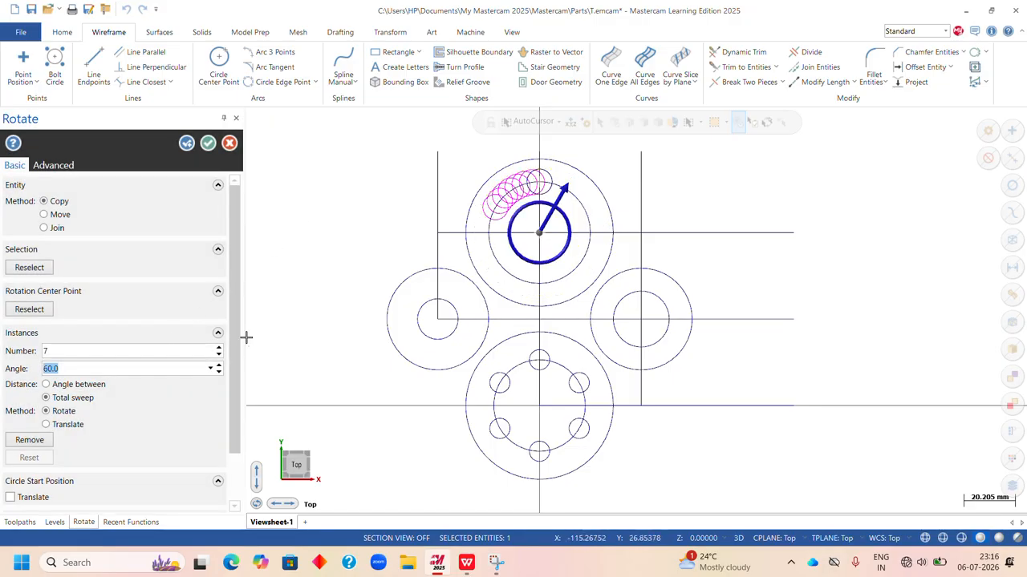
pyautogui.click(565, 189)
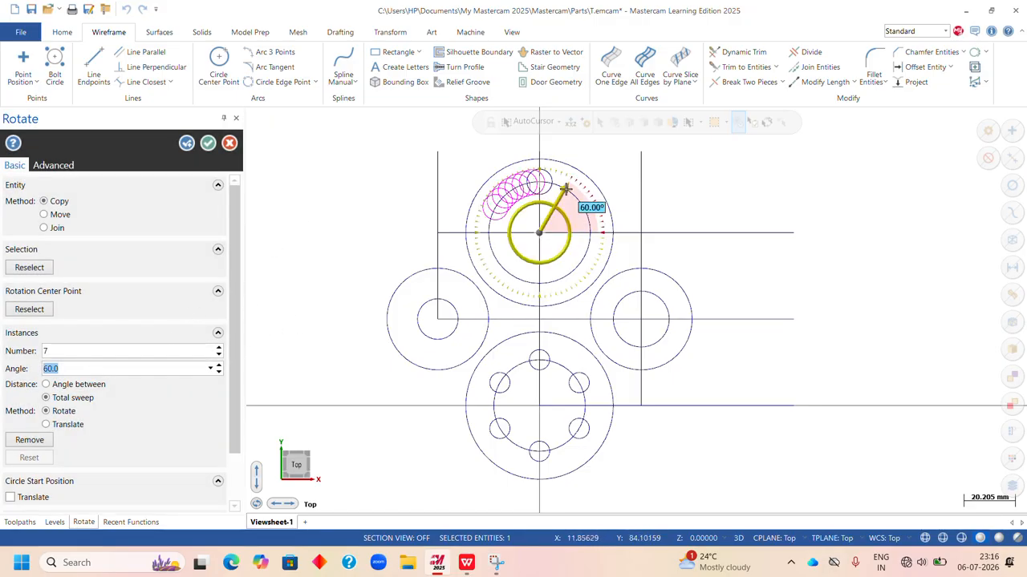
pyautogui.moveTo(565, 190); pyautogui.dragTo(567, 274)
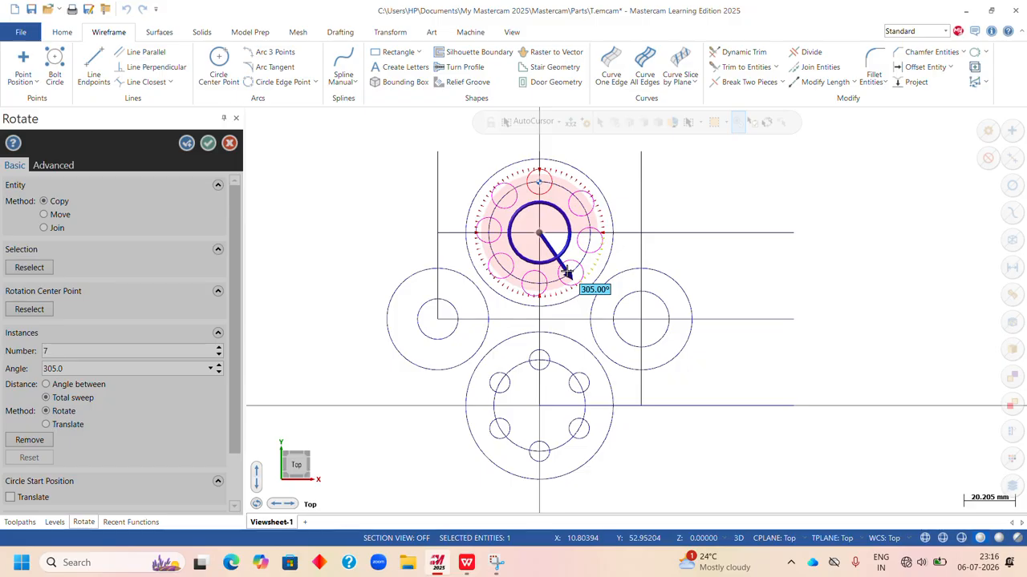
pyautogui.moveTo(567, 274); pyautogui.dragTo(572, 271)
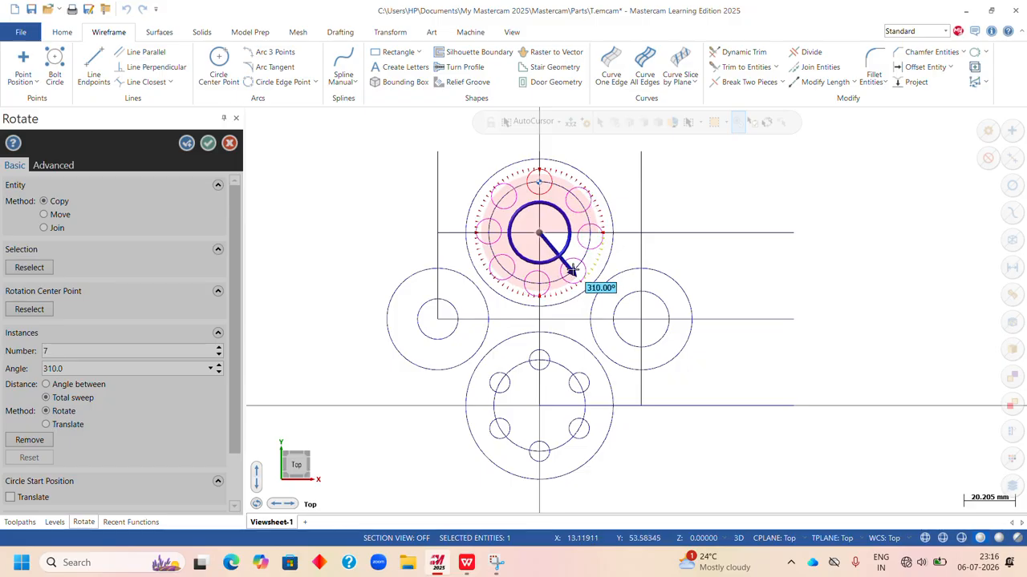
pyautogui.moveTo(572, 271); pyautogui.dragTo(572, 271)
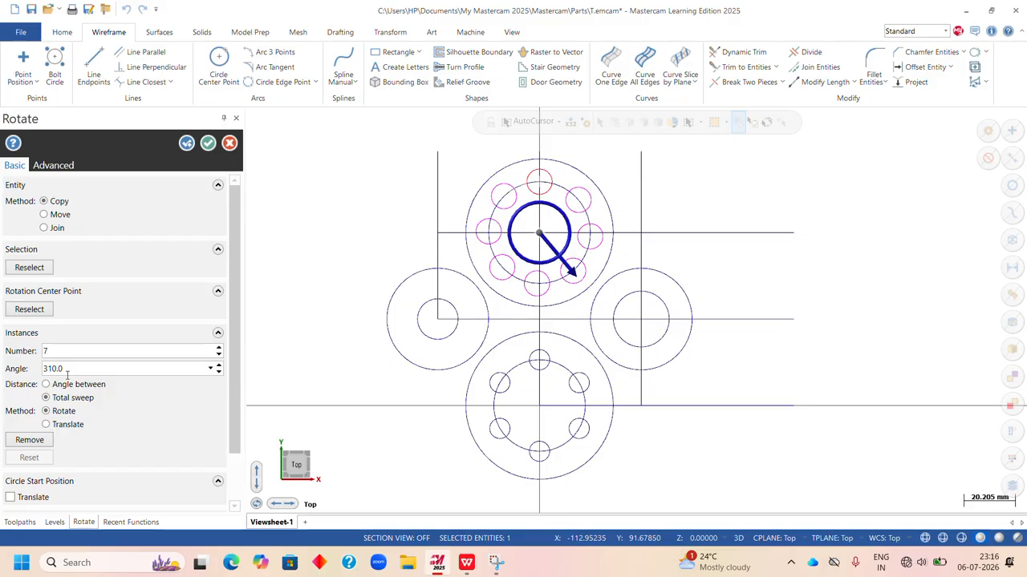
pyautogui.click(206, 145)
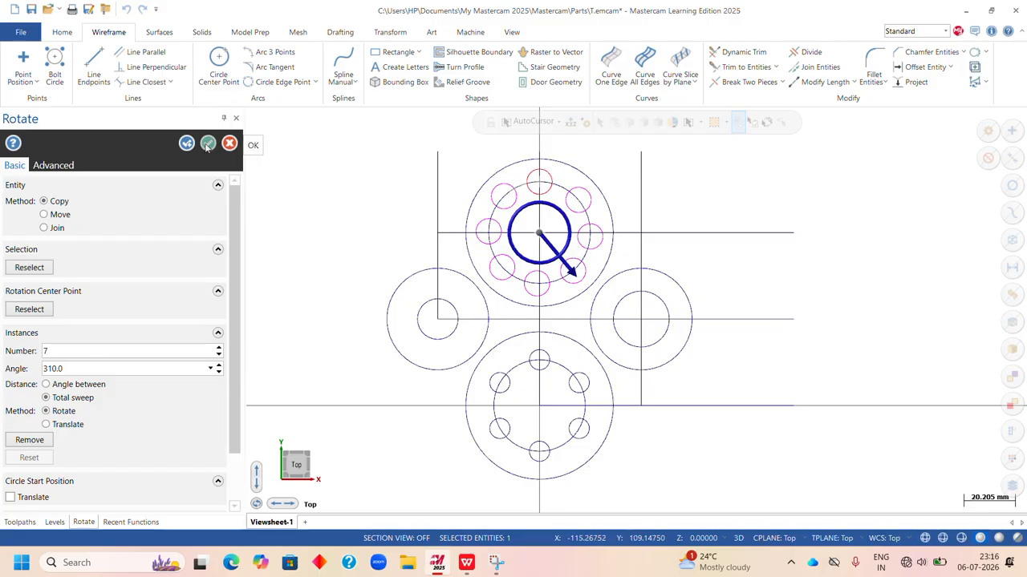
# - Clear the transform result colours from the upper hole circles
pyautogui.rightClick(742, 167)
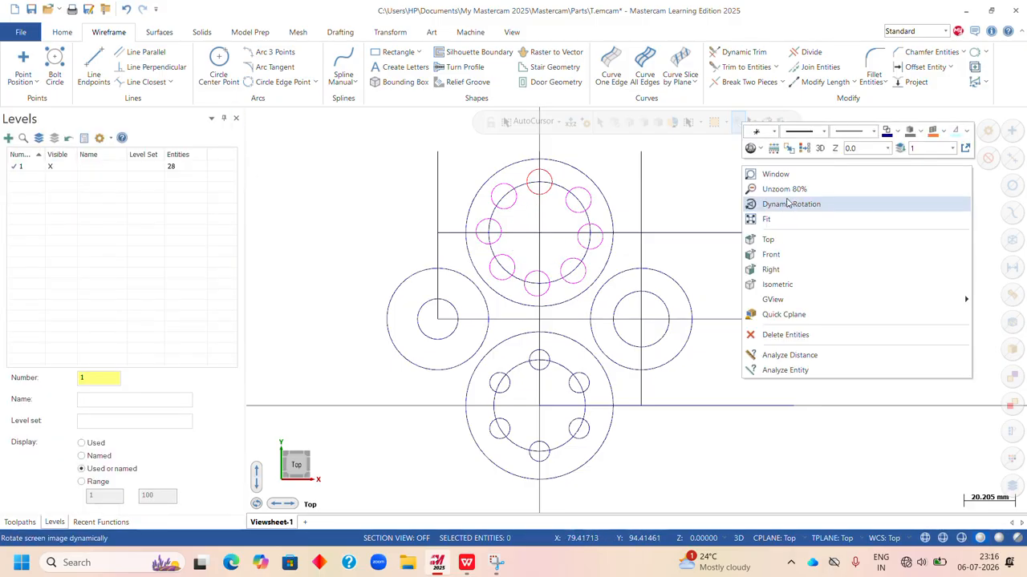
pyautogui.click(804, 150)
pyautogui.scroll(1, 561, 294)
pyautogui.scroll(-1, 509, 319)
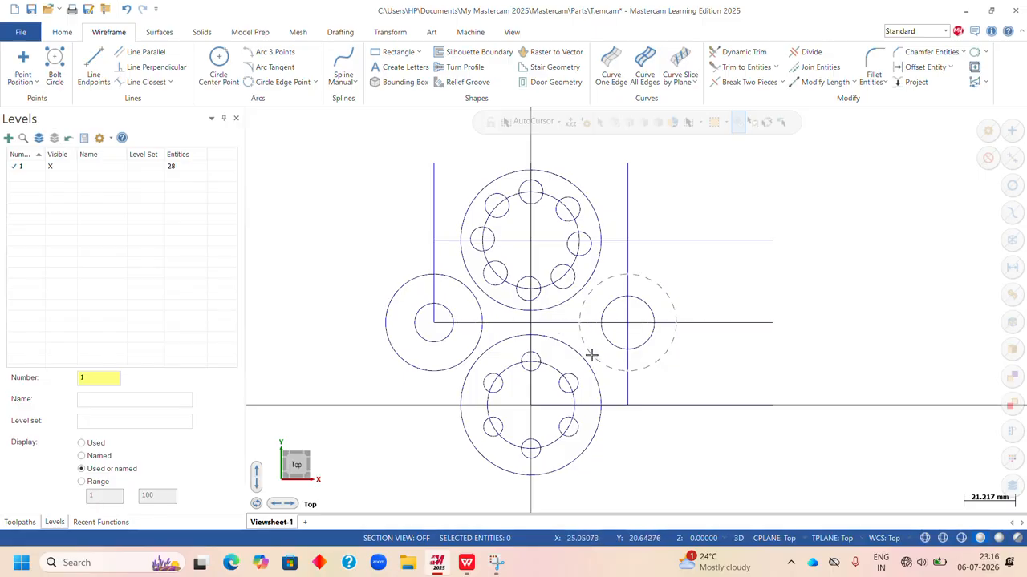
# - Change the upper 40 mm pitch circle and the lower 36 mm pitch circle to the dash-dot-dot phantom line style
pyautogui.click(551, 195)
pyautogui.rightClick(587, 143)
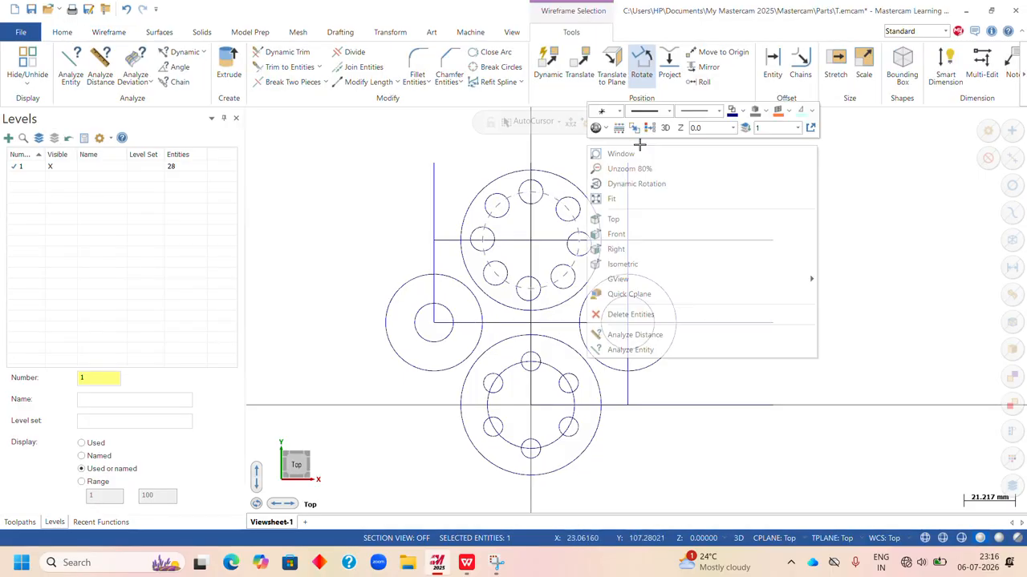
pyautogui.click(669, 111)
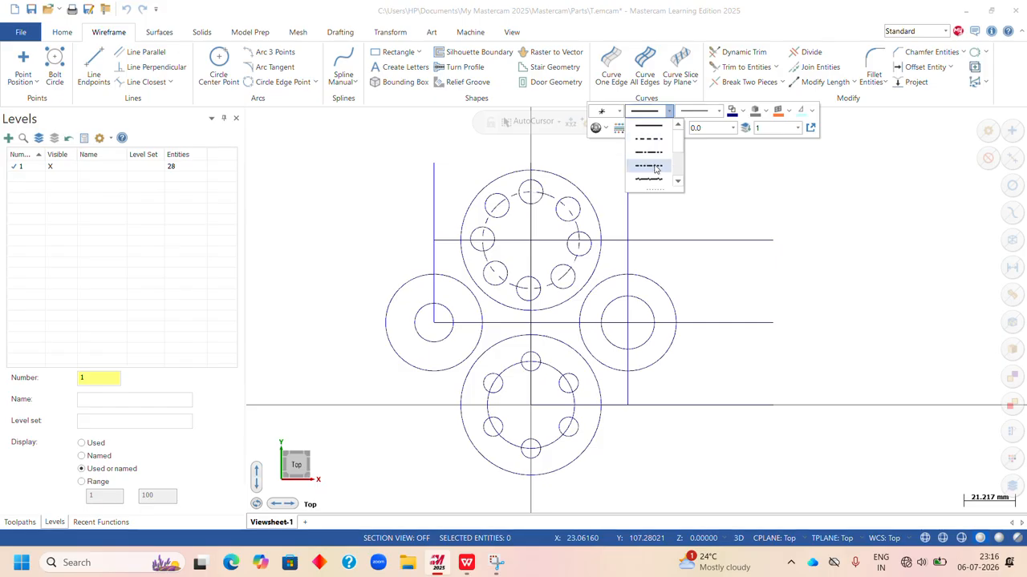
pyautogui.click(654, 166)
pyautogui.click(550, 369)
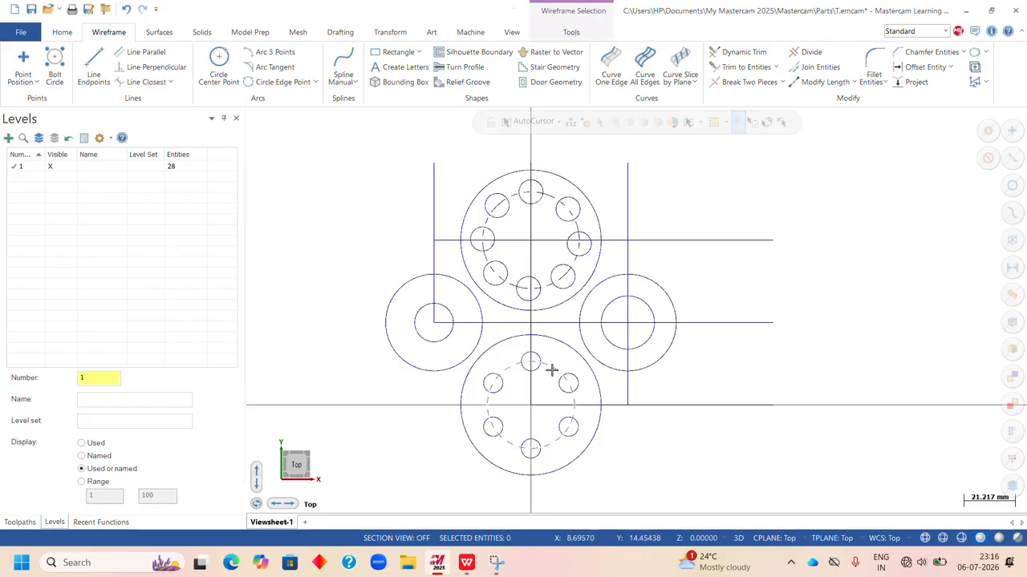
pyautogui.rightClick(552, 363)
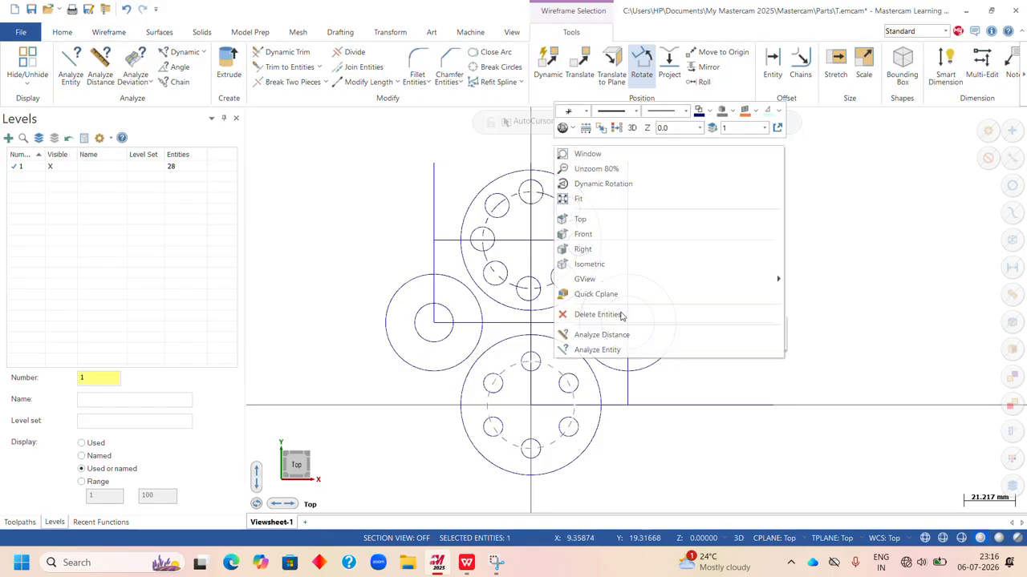
pyautogui.click(635, 112)
pyautogui.click(634, 166)
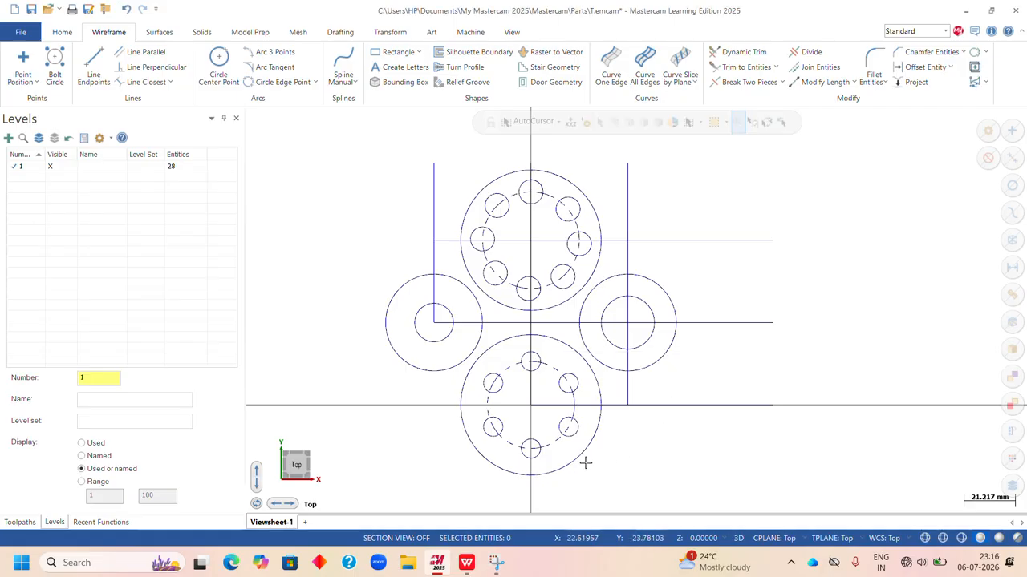
# - Delete the three vertical construction lines and the upper and middle horizontal ones, keeping the line through the origin
pyautogui.scroll(-1, 608, 458)
pyautogui.scroll(1, 667, 401)
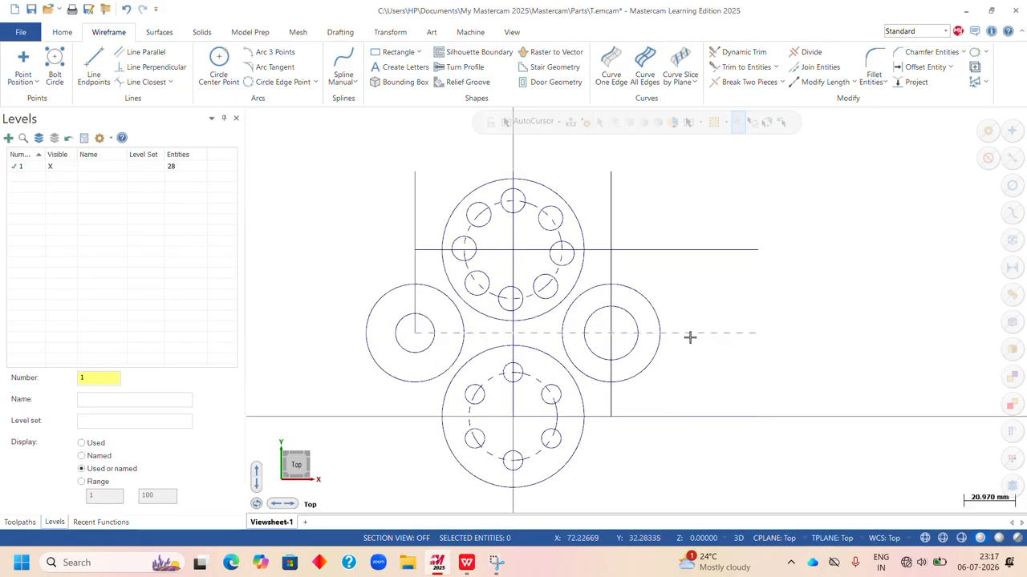
pyautogui.scroll(-1, 557, 387)
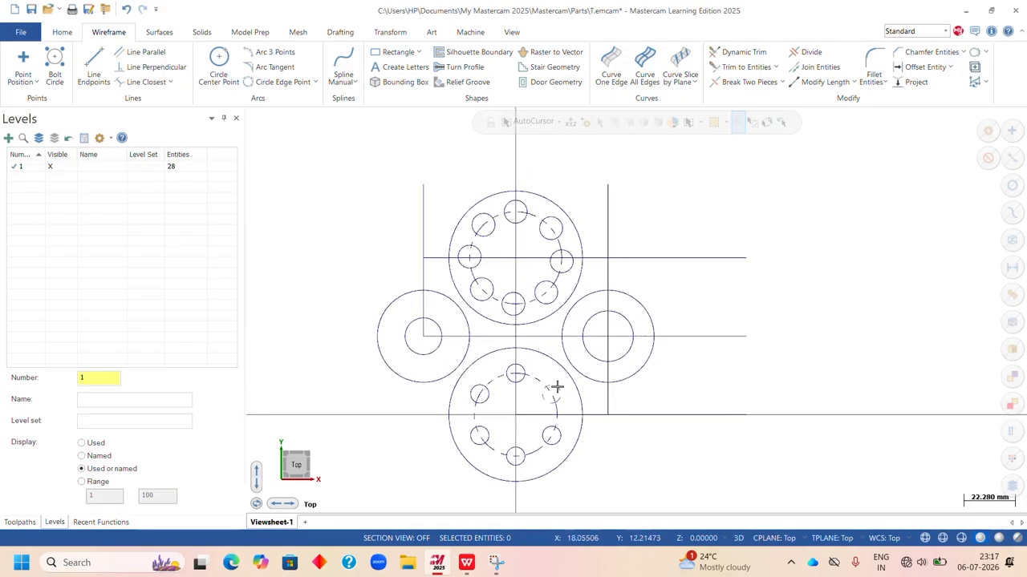
pyautogui.click(607, 198)
pyautogui.click(666, 258)
pyautogui.click(678, 336)
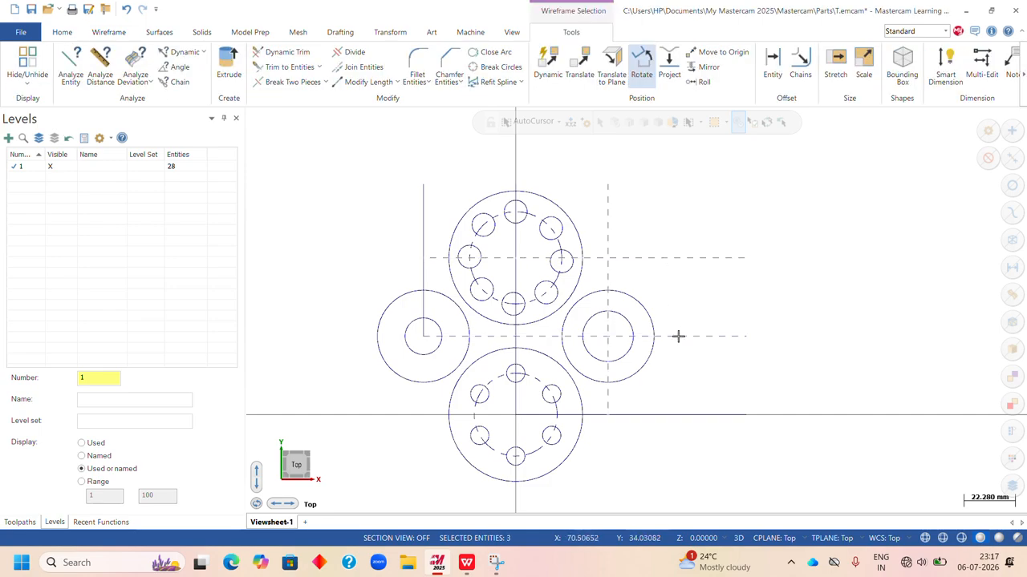
pyautogui.click(424, 193)
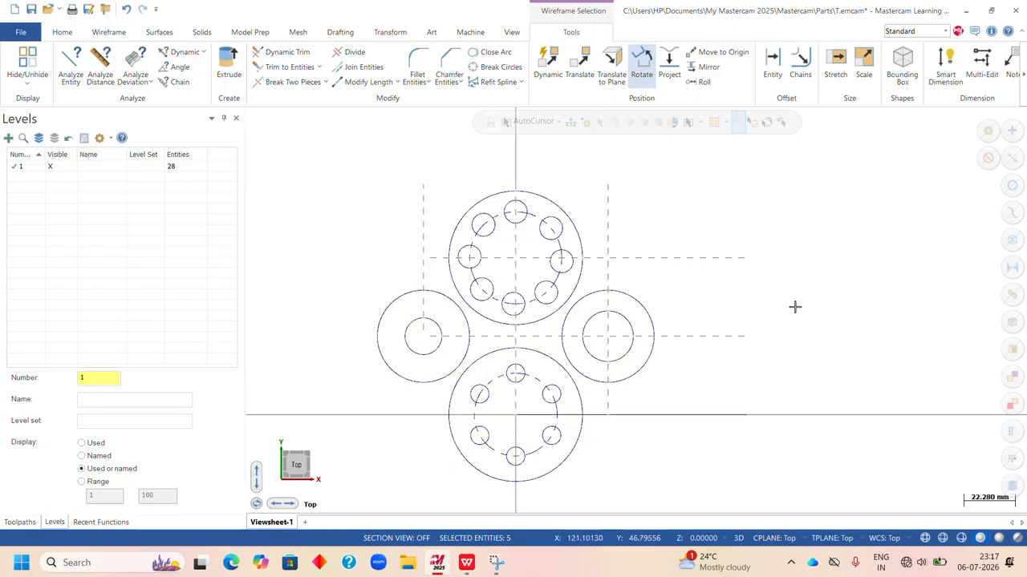
pyautogui.press('Delete')
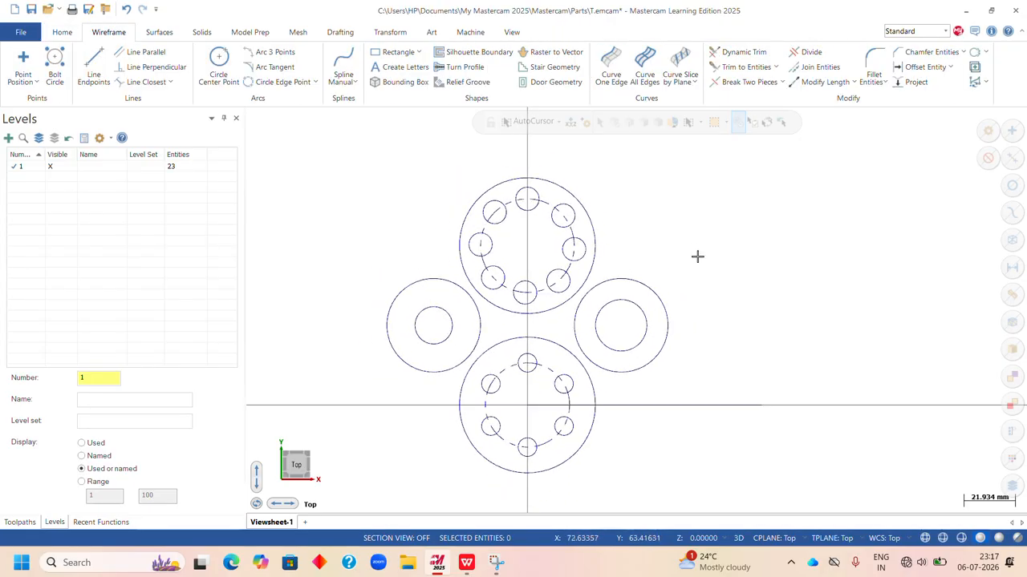
# - Fillet the upper 58 mm circle and the right outer 20 mm radius circle with a 15 mm radius, with entity trimming off
pyautogui.moveTo(466, 563)
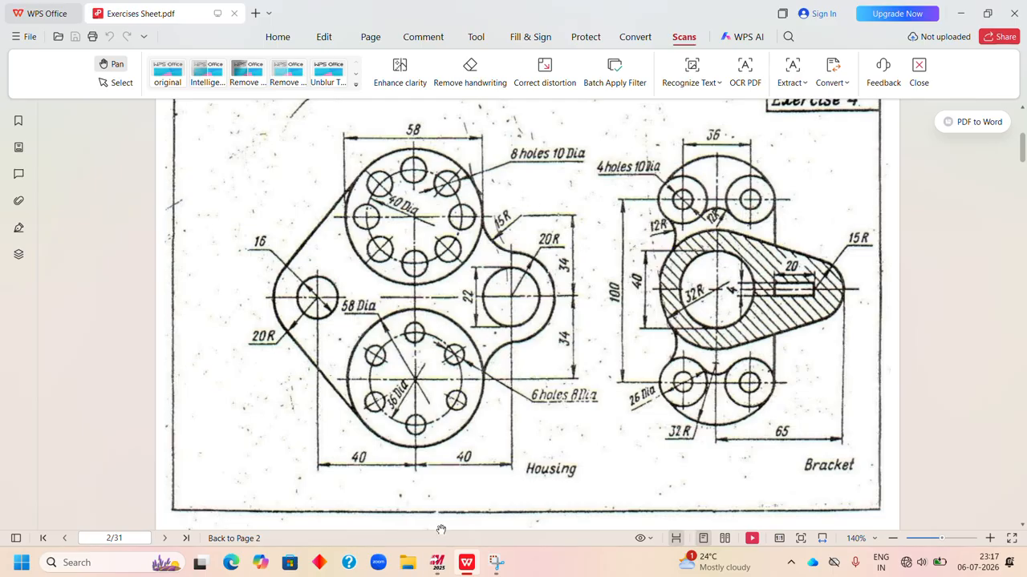
pyautogui.click(437, 563)
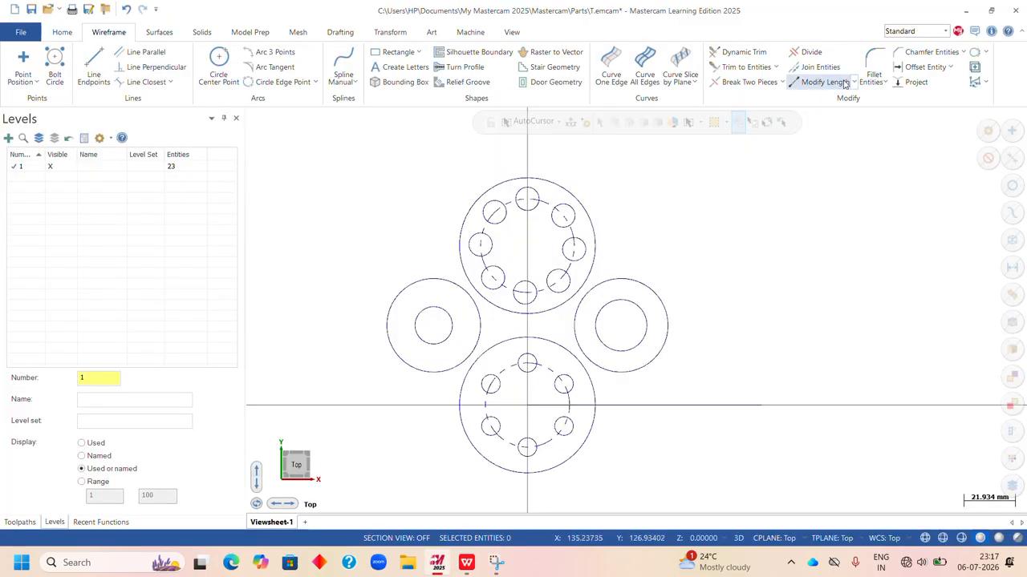
pyautogui.click(873, 66)
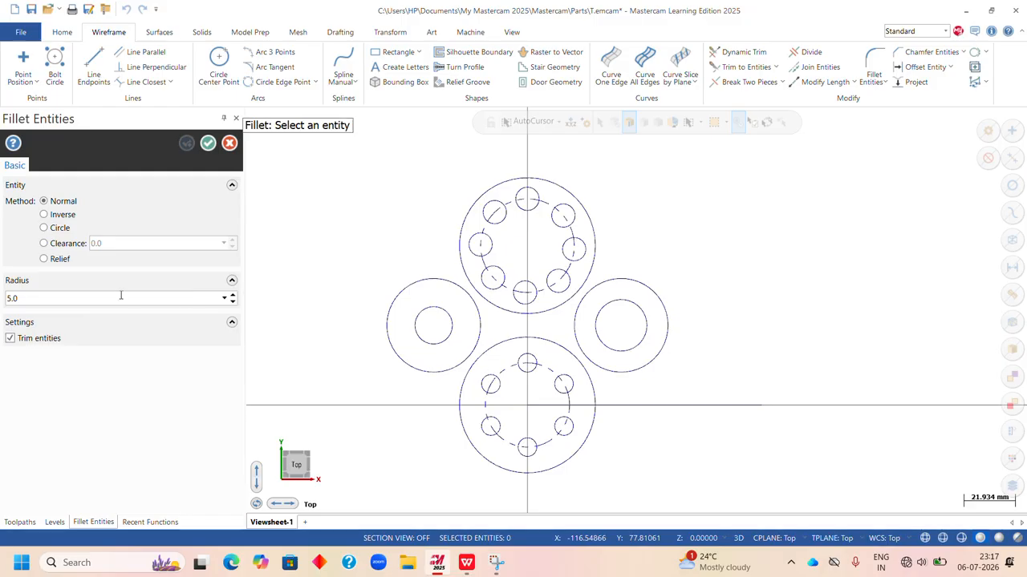
pyautogui.click(121, 295)
pyautogui.write('15')
pyautogui.click(592, 213)
pyautogui.click(637, 275)
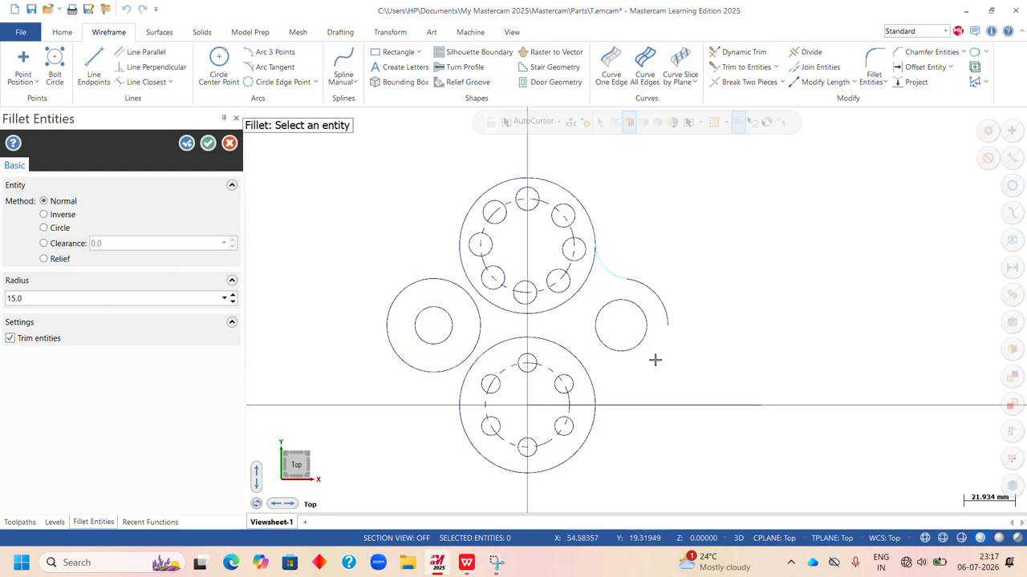
pyautogui.click(9, 338)
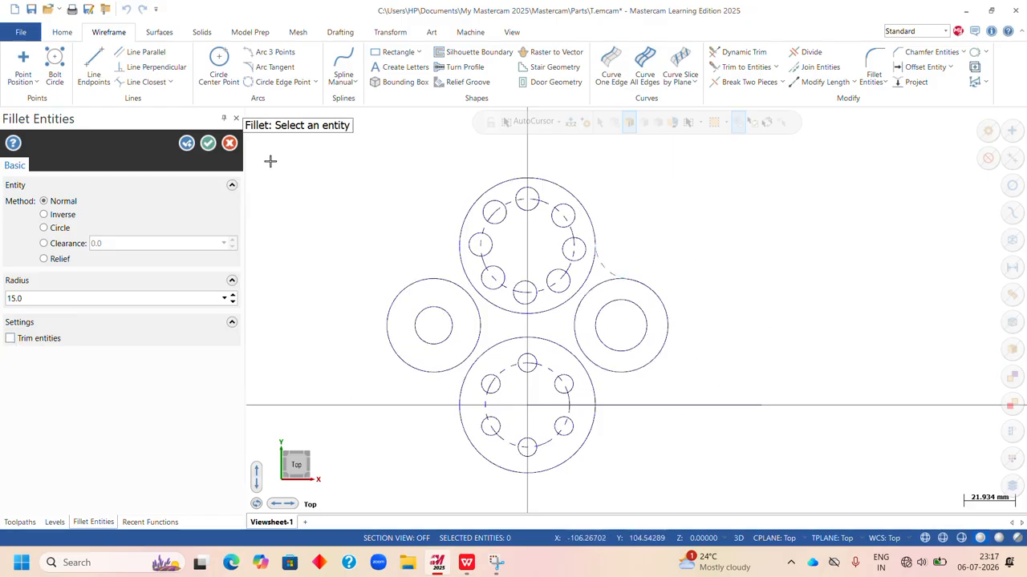
pyautogui.click(186, 142)
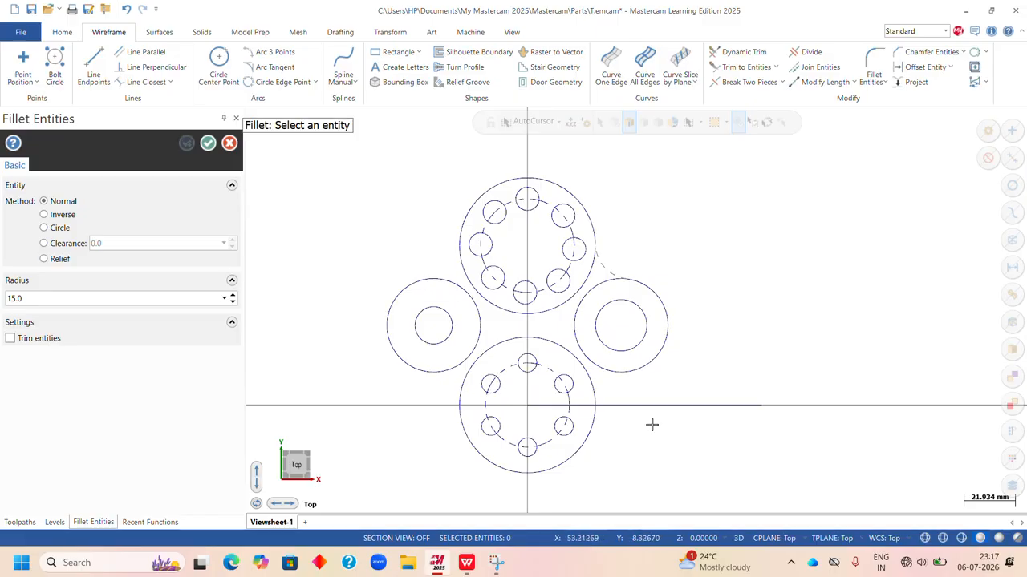
# - Add a matching 15 mm fillet between the right outer circle and the lower 58 mm circle
pyautogui.click(634, 373)
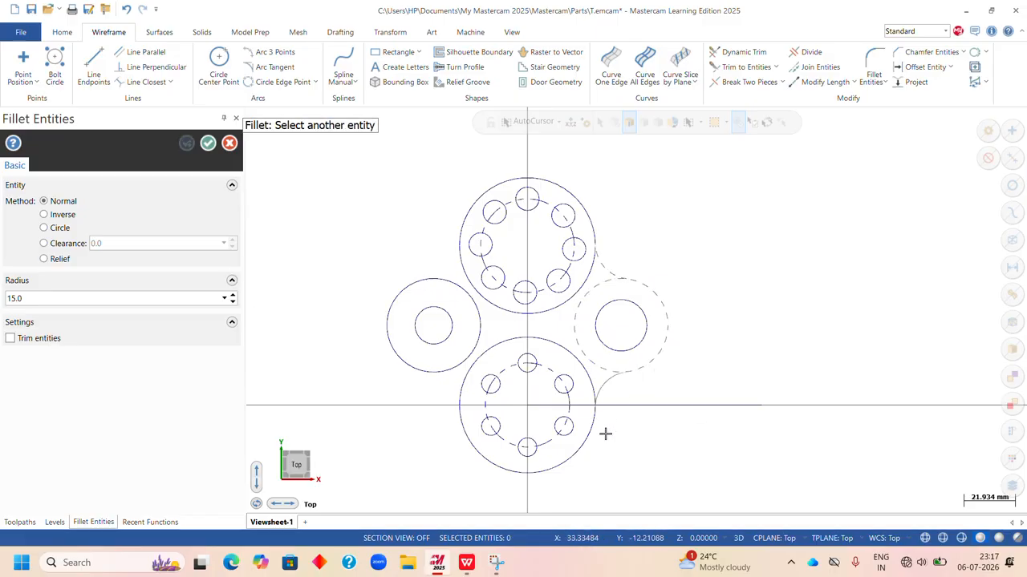
pyautogui.click(596, 428)
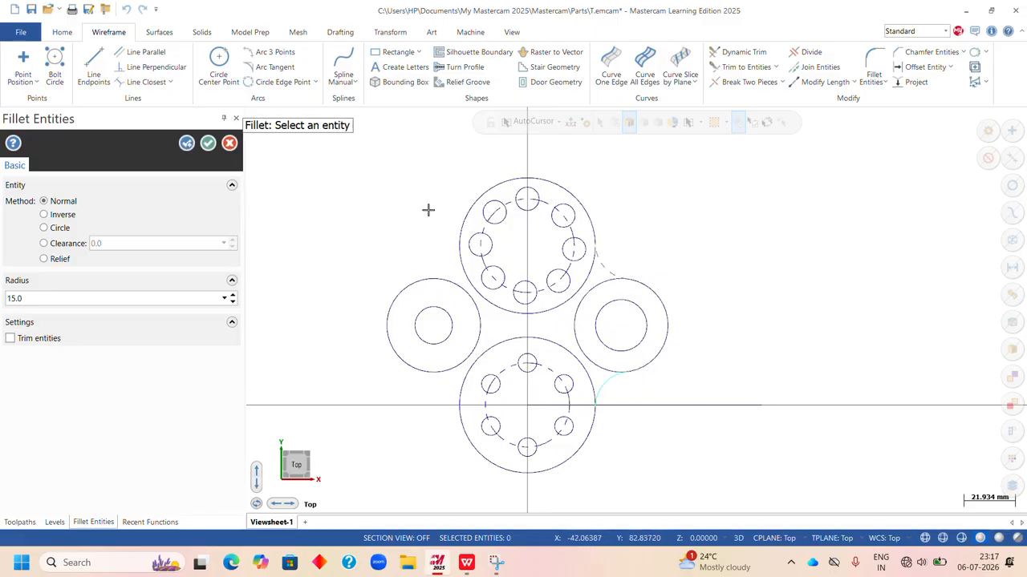
pyautogui.click(208, 142)
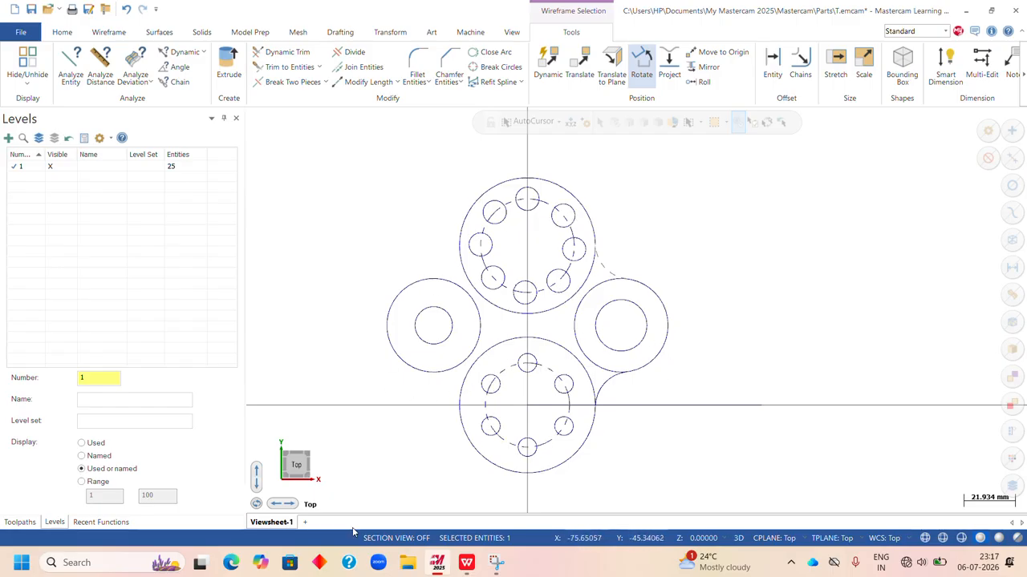
# - Draw a tangent line from the left outer circle to the upper 58 mm circle, following the Housing drawing
pyautogui.click(466, 562)
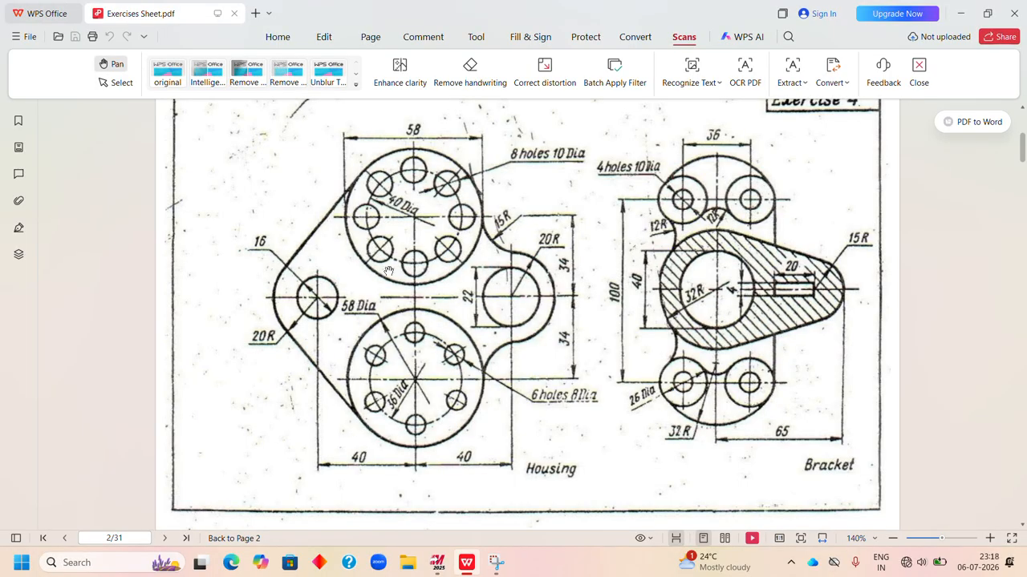
pyautogui.click(437, 562)
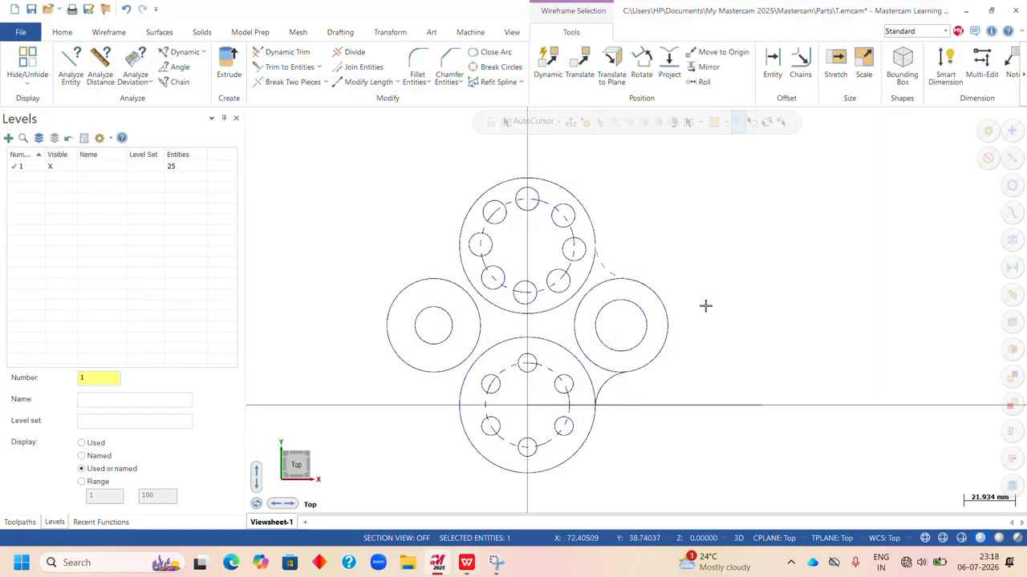
pyautogui.click(109, 32)
pyautogui.click(91, 69)
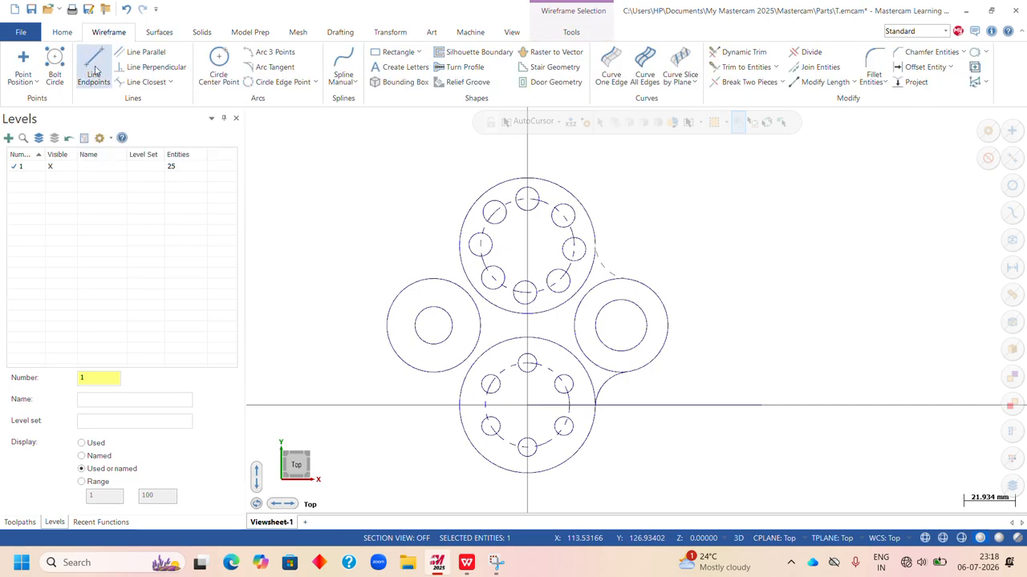
pyautogui.click(386, 324)
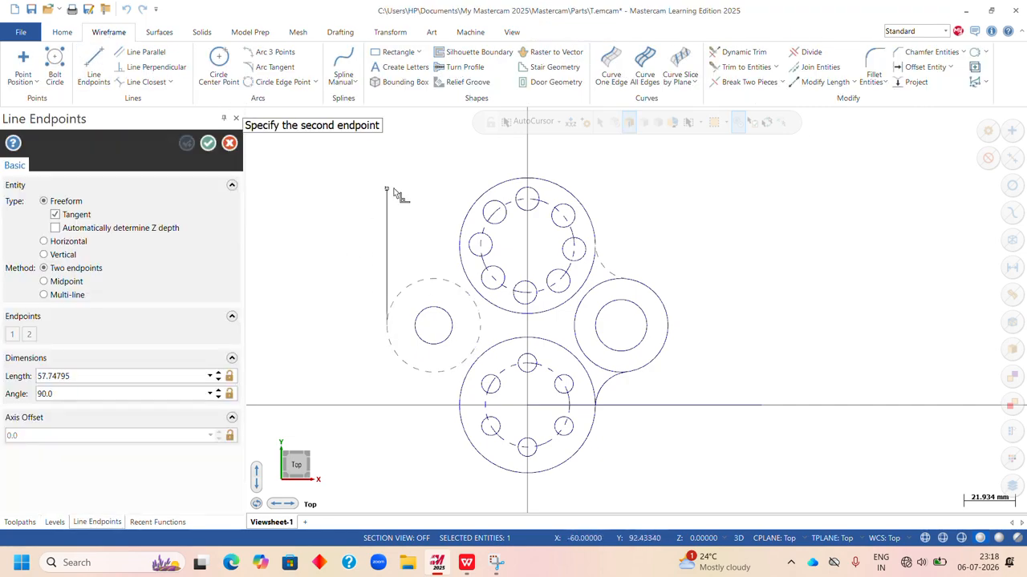
pyautogui.click(485, 193)
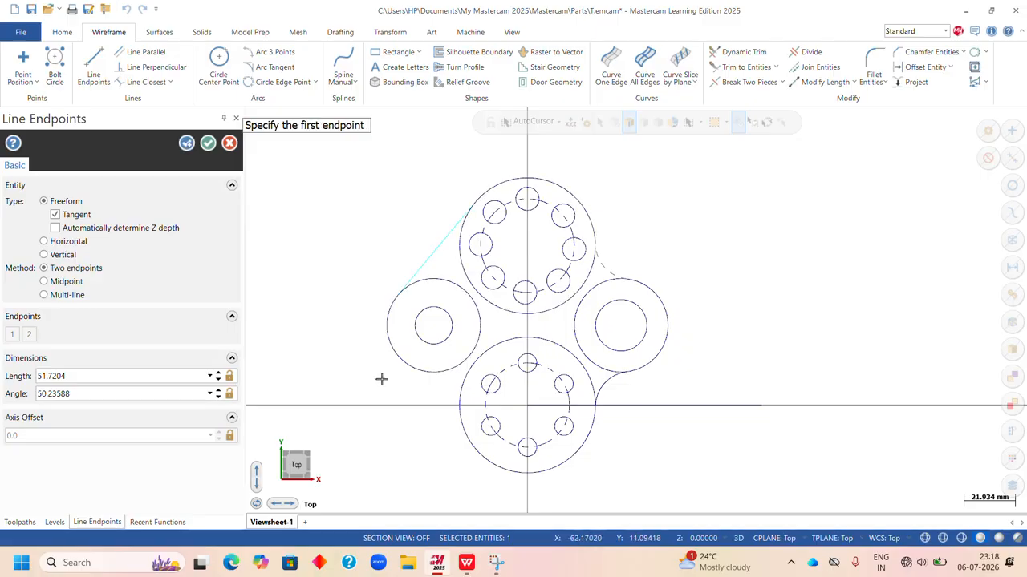
# - Draw a tangent line from the left outer circle to the lower 58 mm circle and clear the selection
pyautogui.click(400, 355)
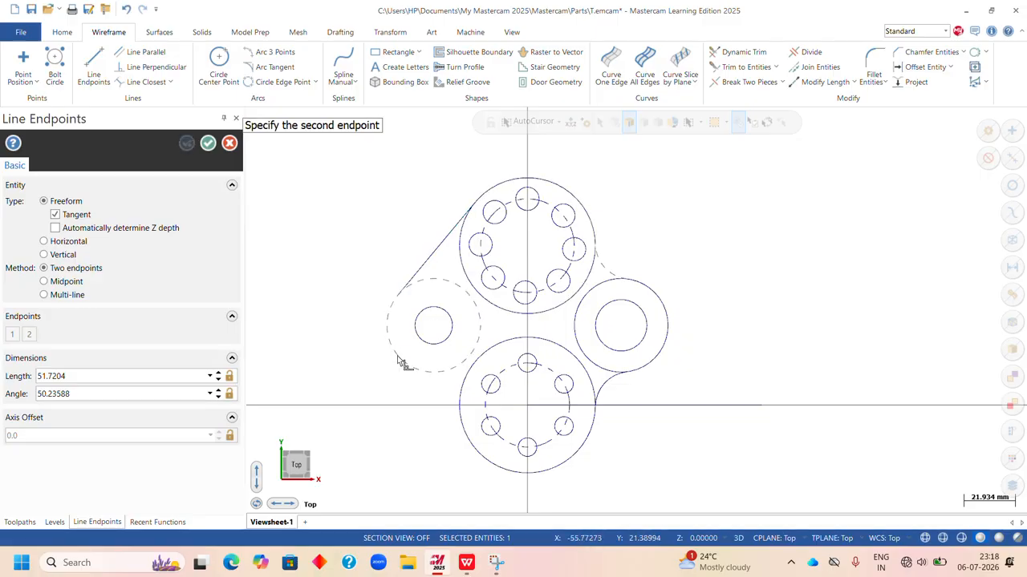
pyautogui.click(480, 454)
pyautogui.click(209, 145)
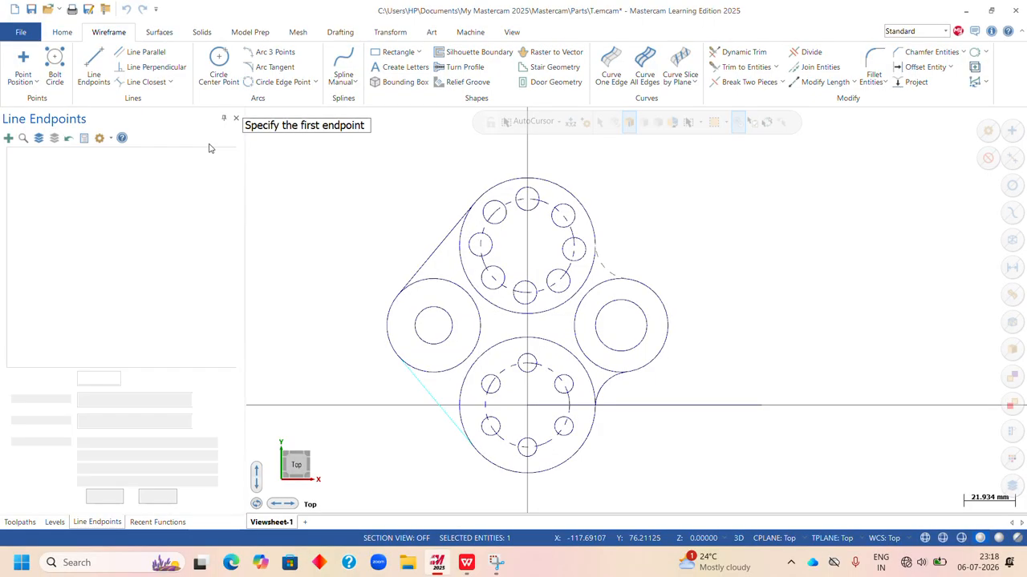
pyautogui.scroll(6, 472, 467)
pyautogui.scroll(-5, 438, 458)
pyautogui.scroll(-2, 362, 272)
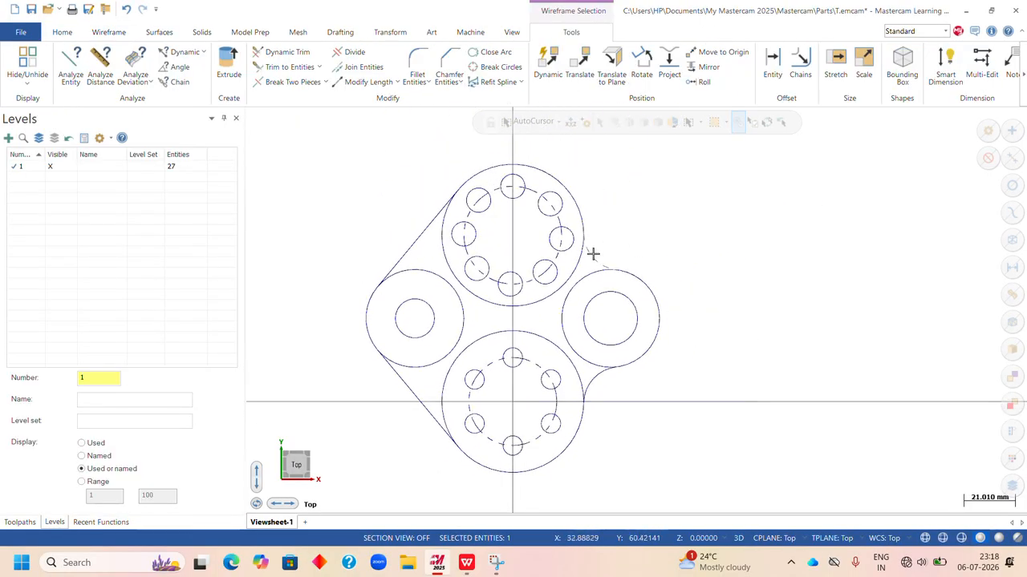
pyautogui.press('Escape')
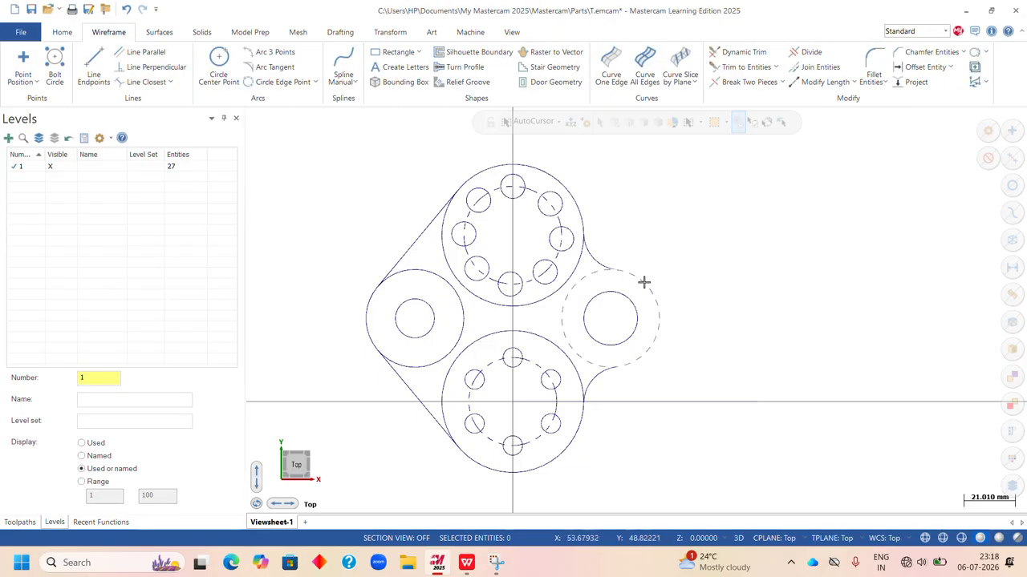
# - Trim away the inner portions of the left and right outer circles with Divide, leaving only the outer arcs of the Housing profile
pyautogui.scroll(-2, 680, 268)
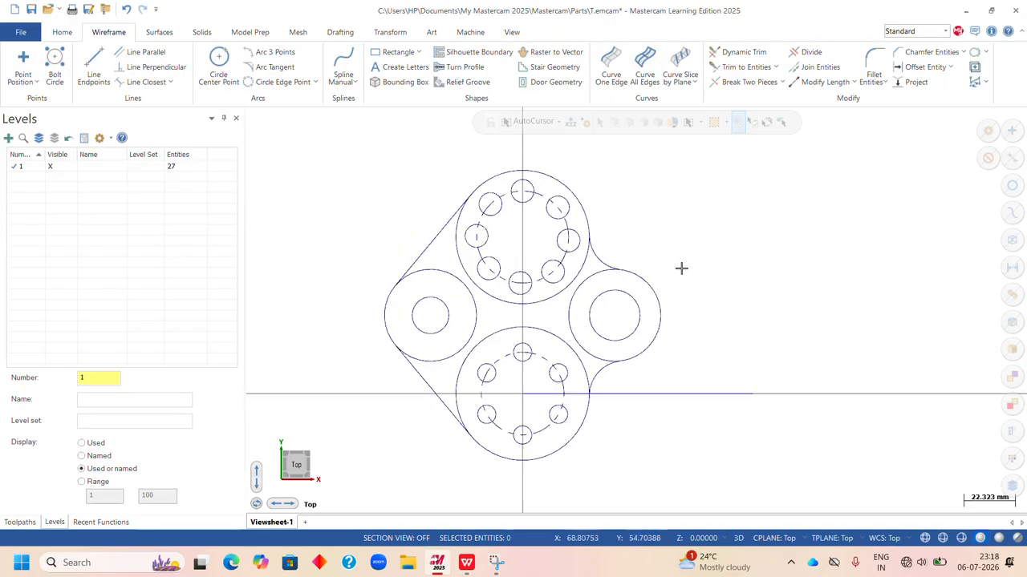
pyautogui.click(466, 562)
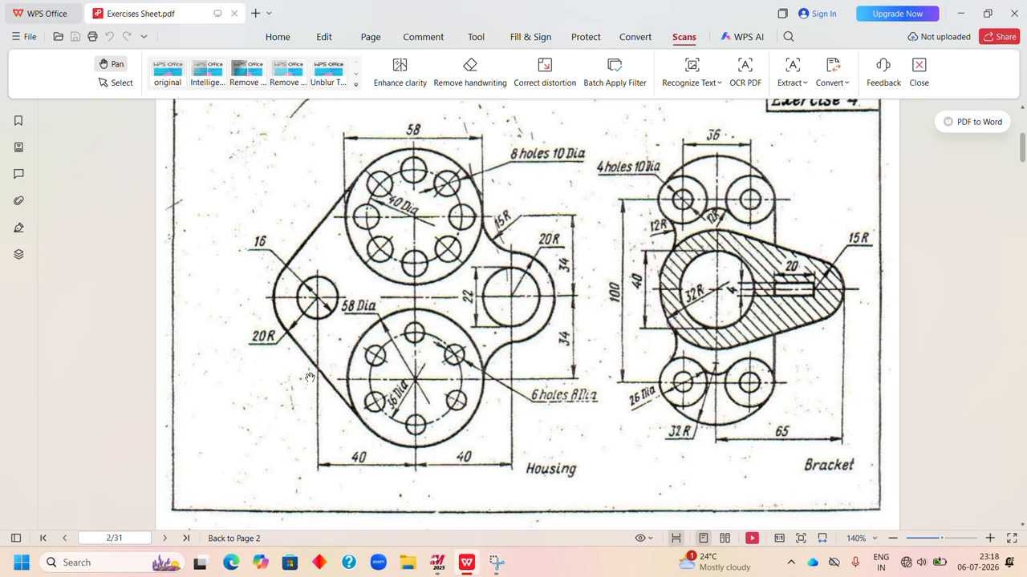
pyautogui.click(440, 564)
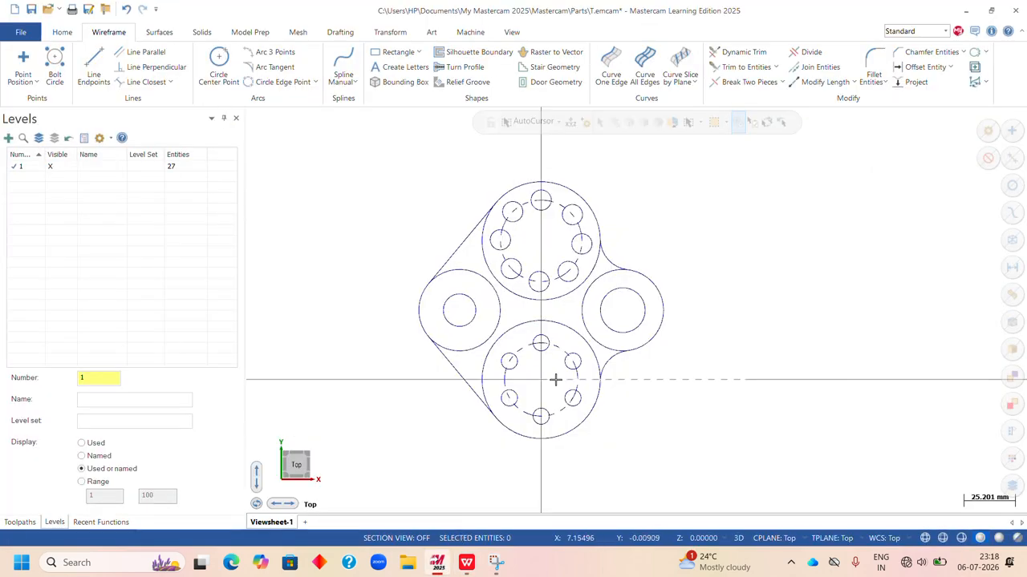
pyautogui.click(809, 52)
pyautogui.scroll(2, 411, 383)
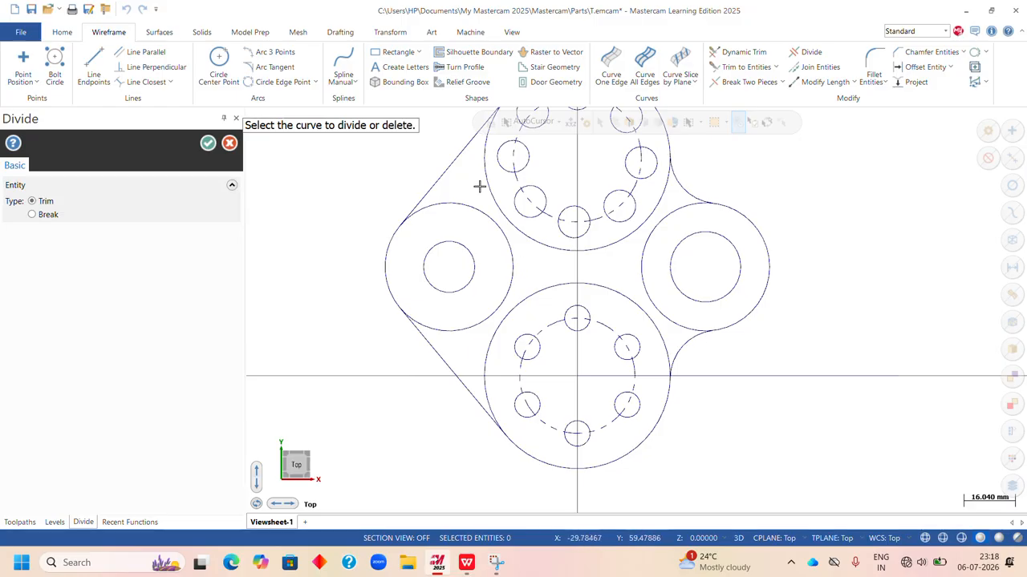
pyautogui.click(456, 208)
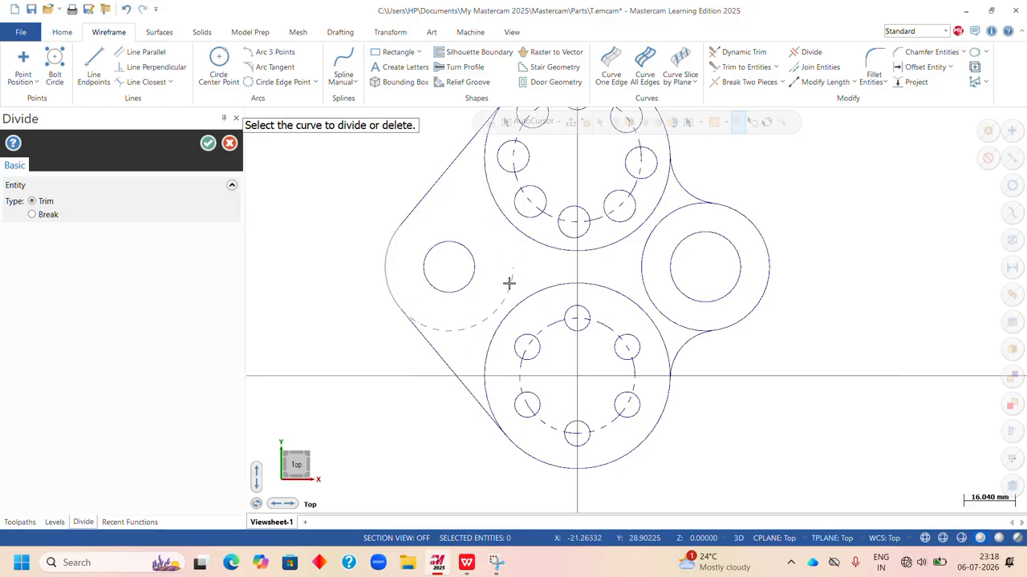
pyautogui.click(509, 282)
pyautogui.scroll(-1, 698, 367)
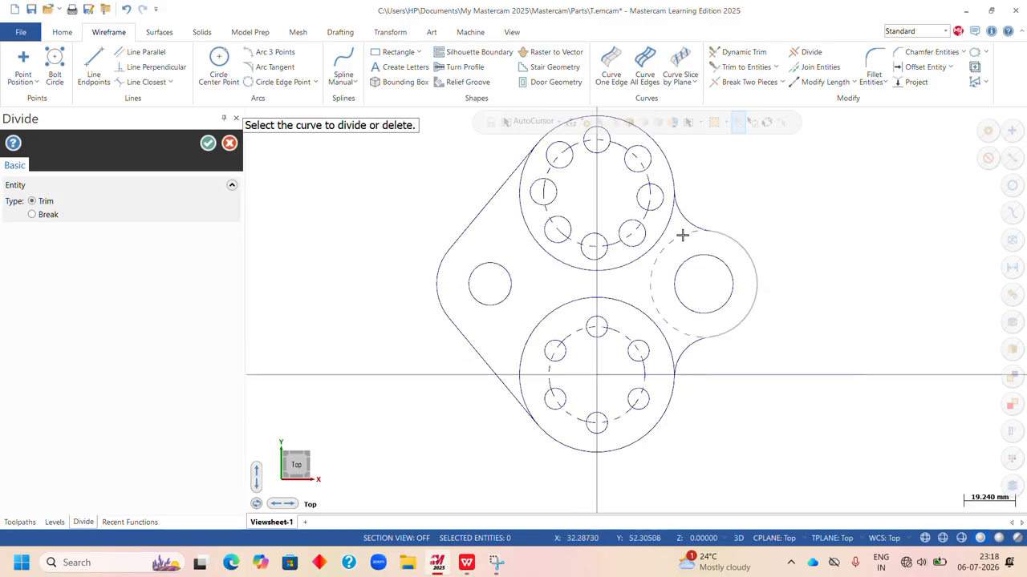
pyautogui.scroll(-2, 596, 397)
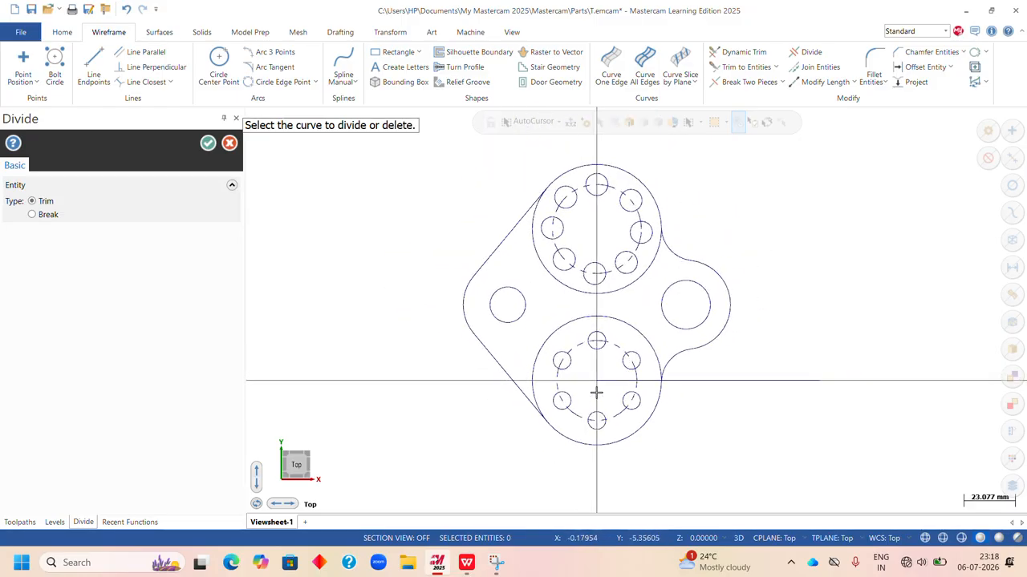
# - Finish the Divide trimming of the outer circles and fit the whole Housing profile in the view
pyautogui.click(207, 147)
pyautogui.scroll(2, 699, 382)
pyautogui.scroll(-1, 665, 401)
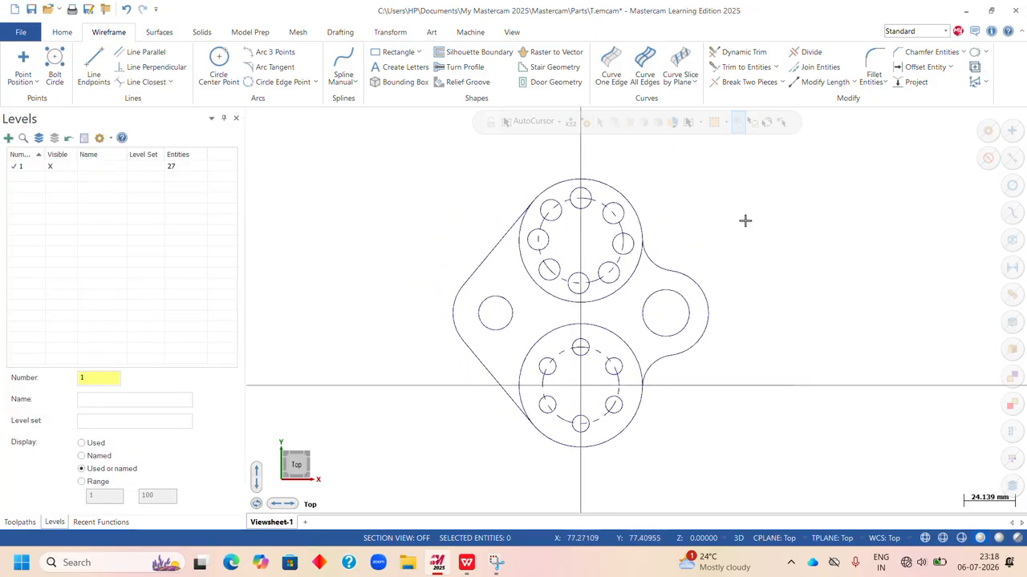
pyautogui.rightClick(742, 205)
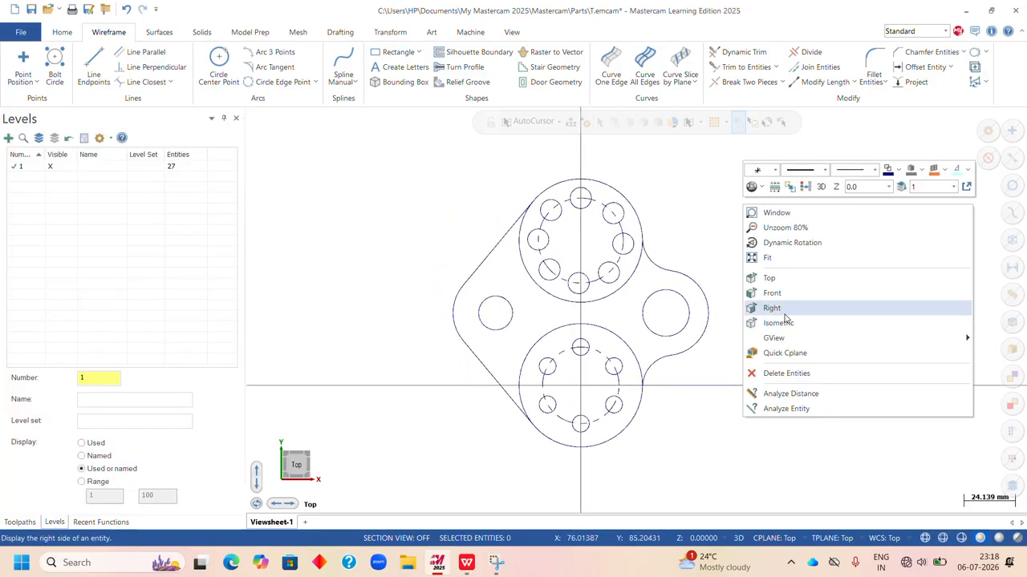
pyautogui.click(781, 259)
pyautogui.scroll(-1, 681, 287)
pyautogui.scroll(1, 734, 252)
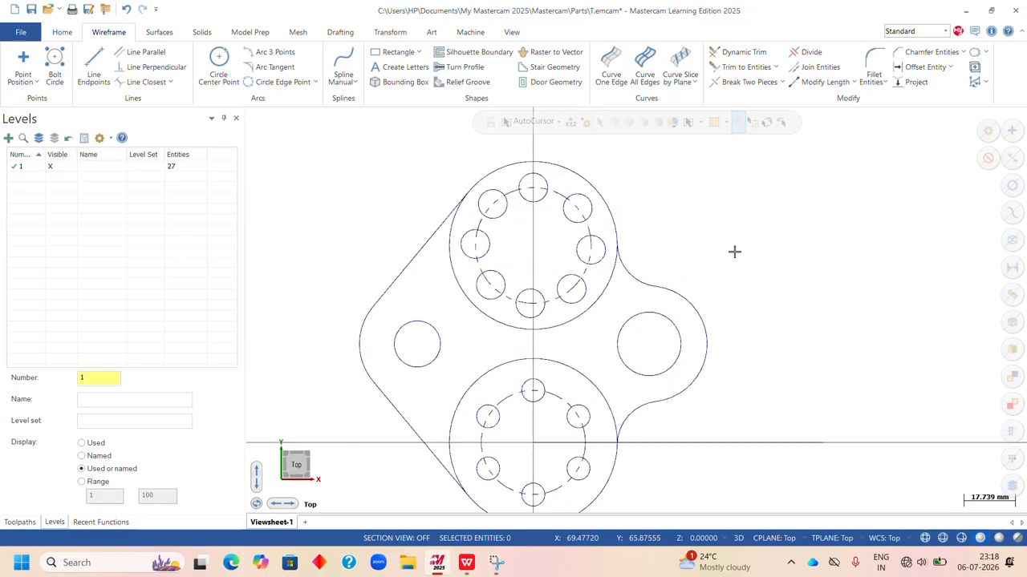
# - Compare the Housing wireframe with the Exercise 4 drawing in Exercises Sheet.pdf, checking the holes, fillets, tangent lines and outer arcs
pyautogui.click(466, 562)
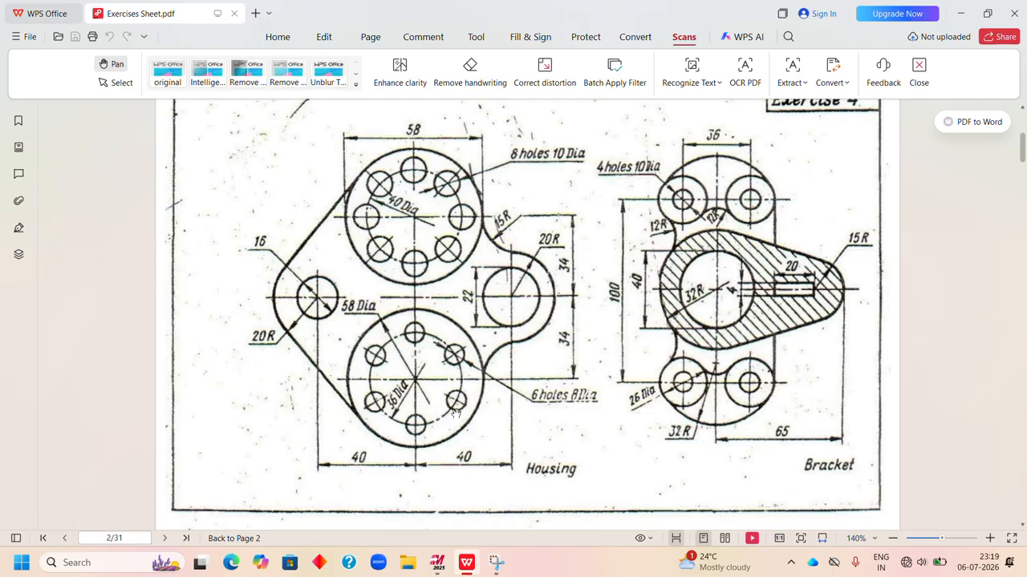
pyautogui.click(437, 562)
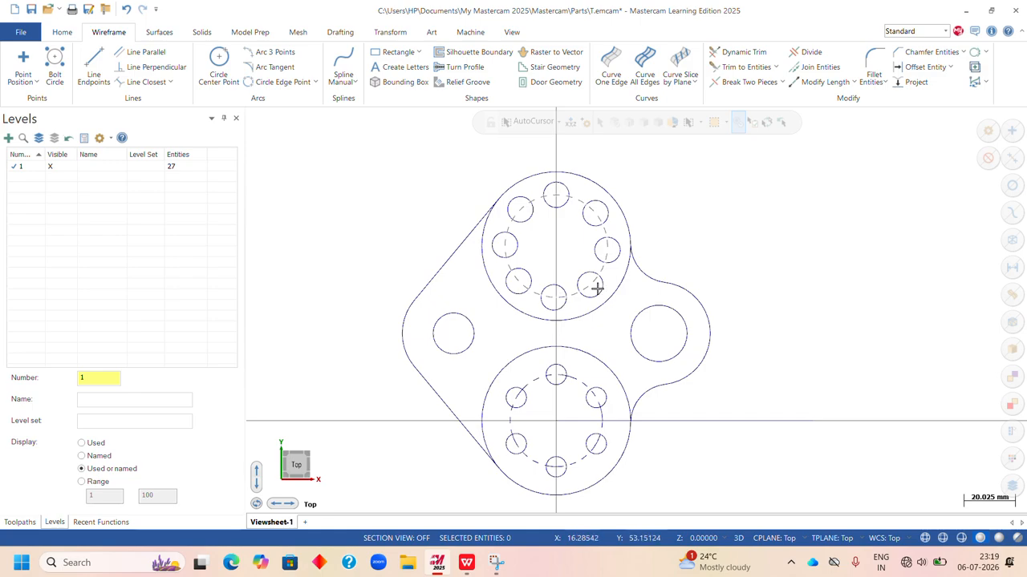
pyautogui.click(466, 562)
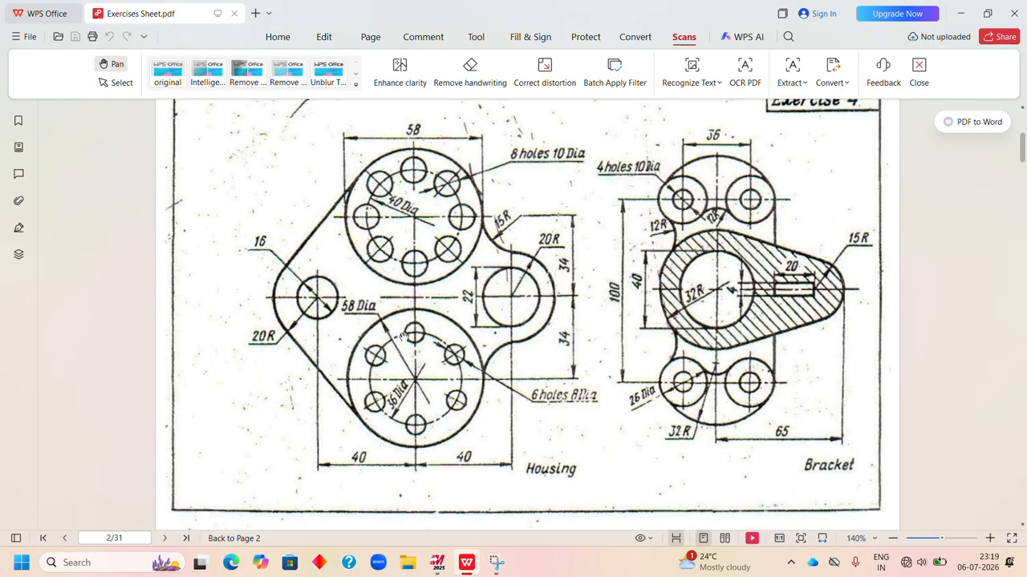
pyautogui.click(468, 564)
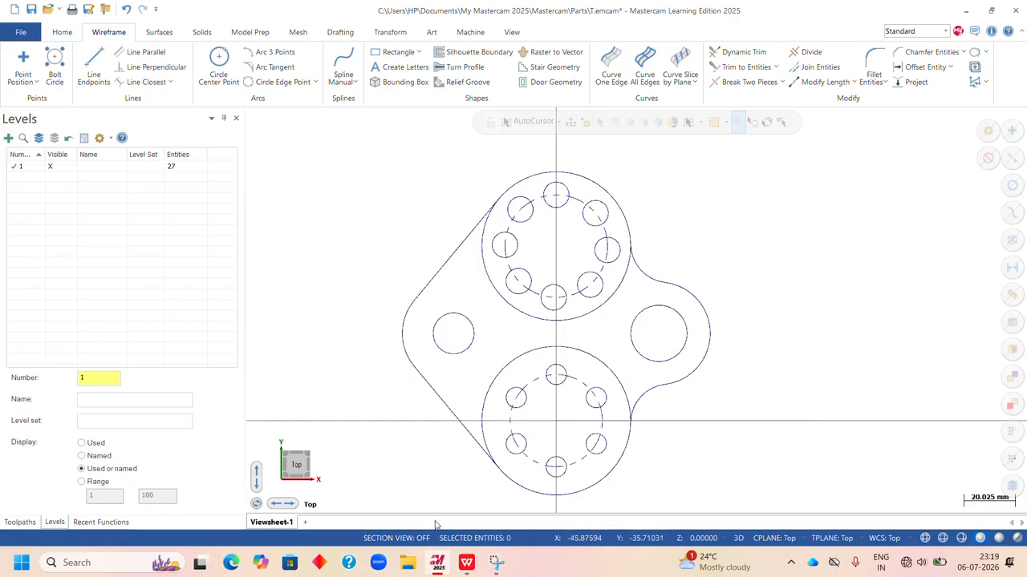
pyautogui.click(466, 562)
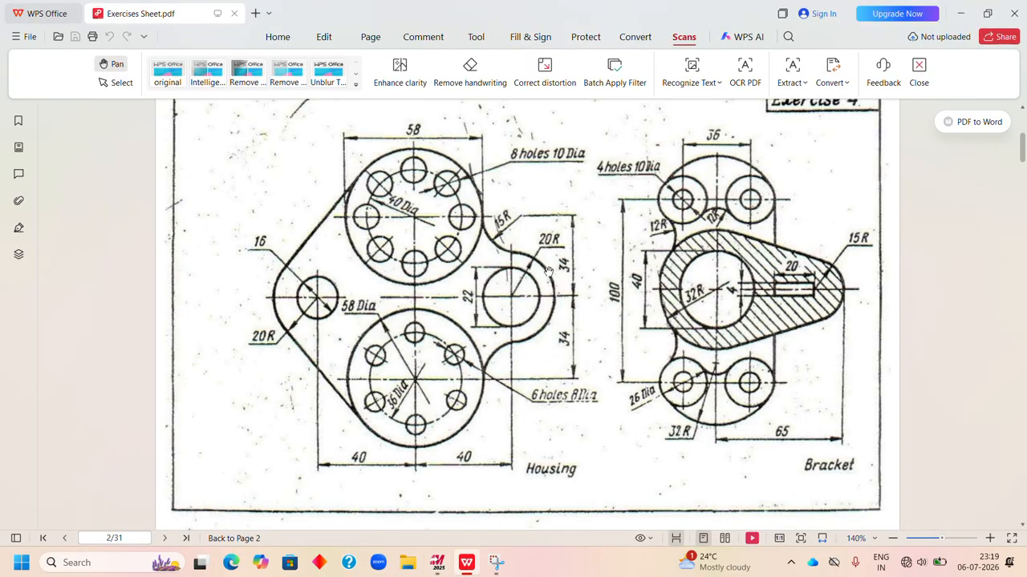
pyautogui.click(467, 562)
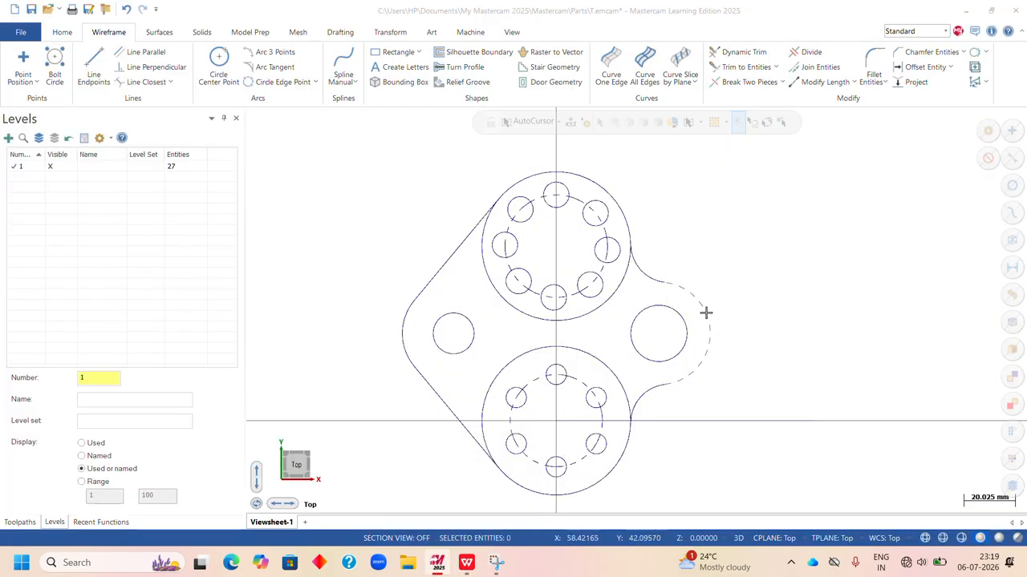
pyautogui.click(440, 565)
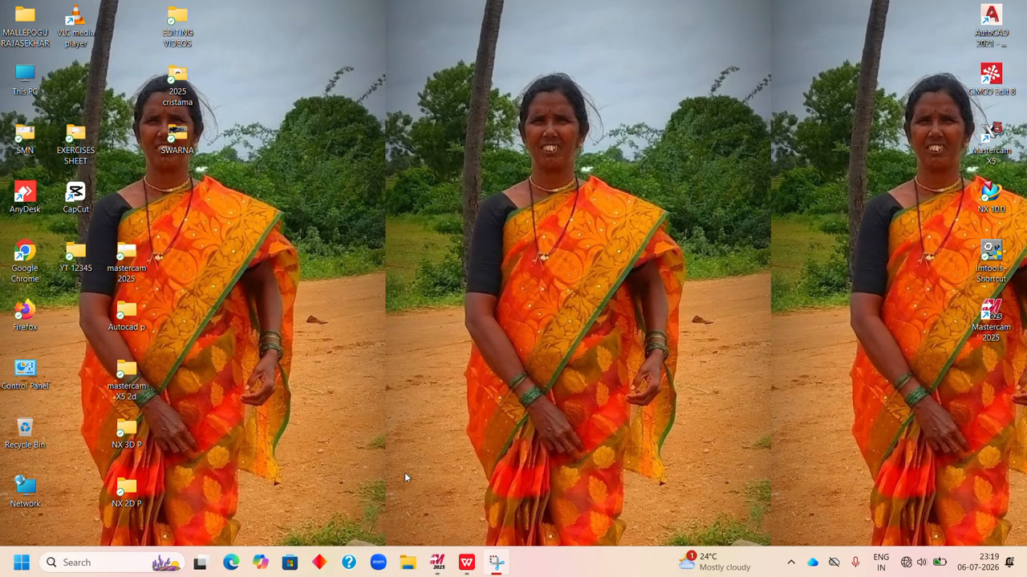
pyautogui.click(438, 566)
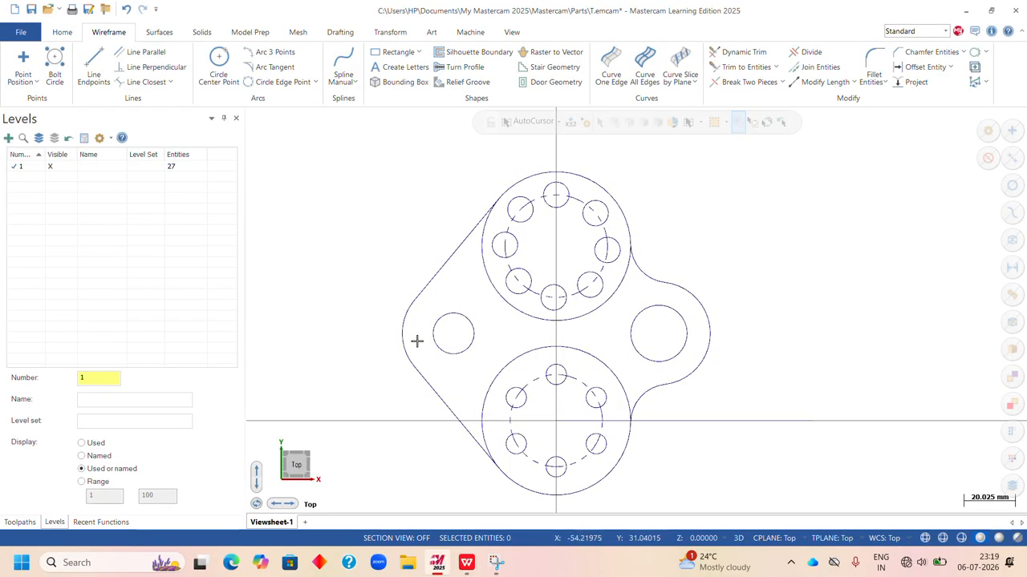
pyautogui.click(467, 563)
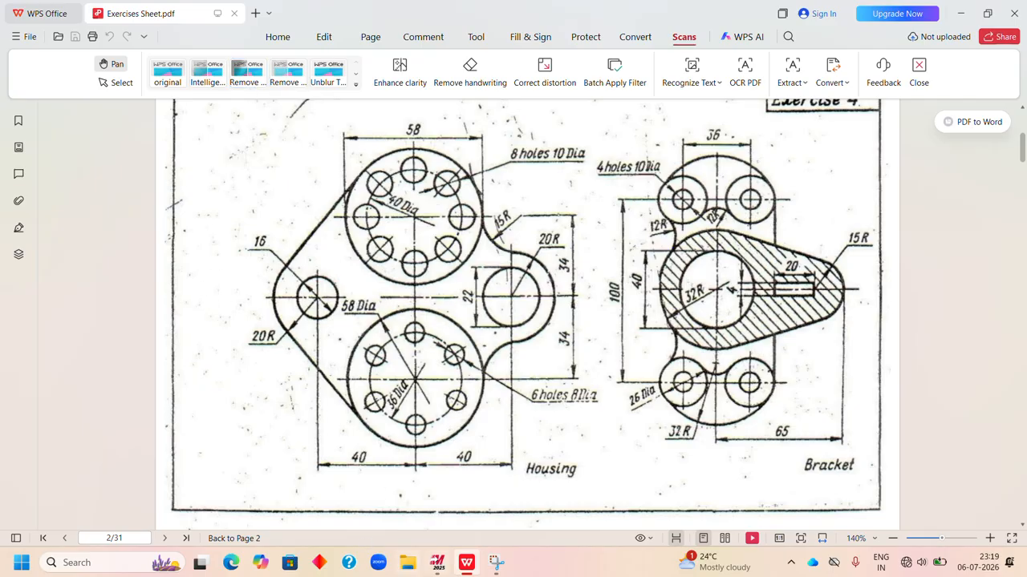
pyautogui.click(436, 569)
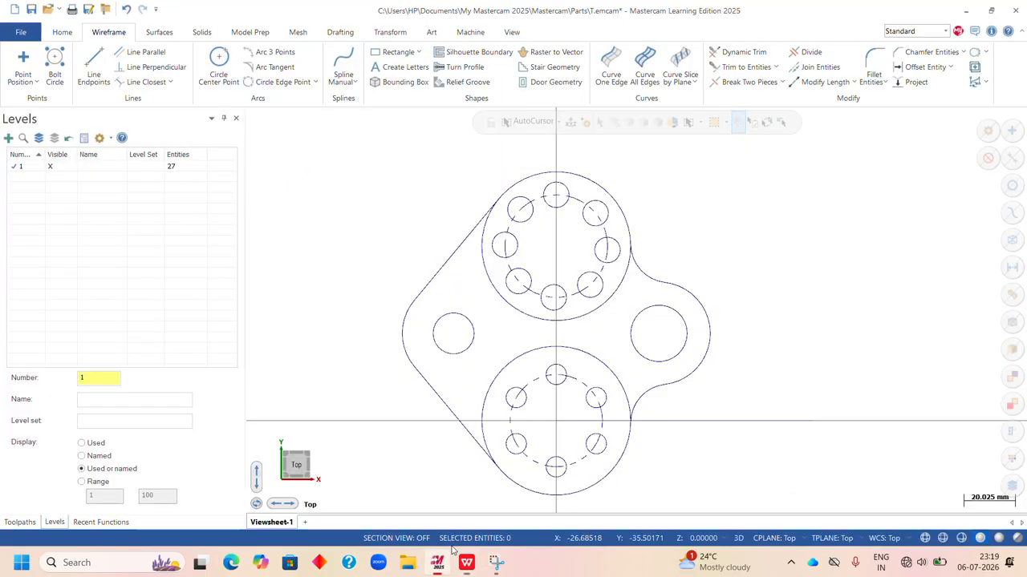
# - Select all the wireframe entities and give them the heaviest of the first five line widths
pyautogui.scroll(1, 635, 398)
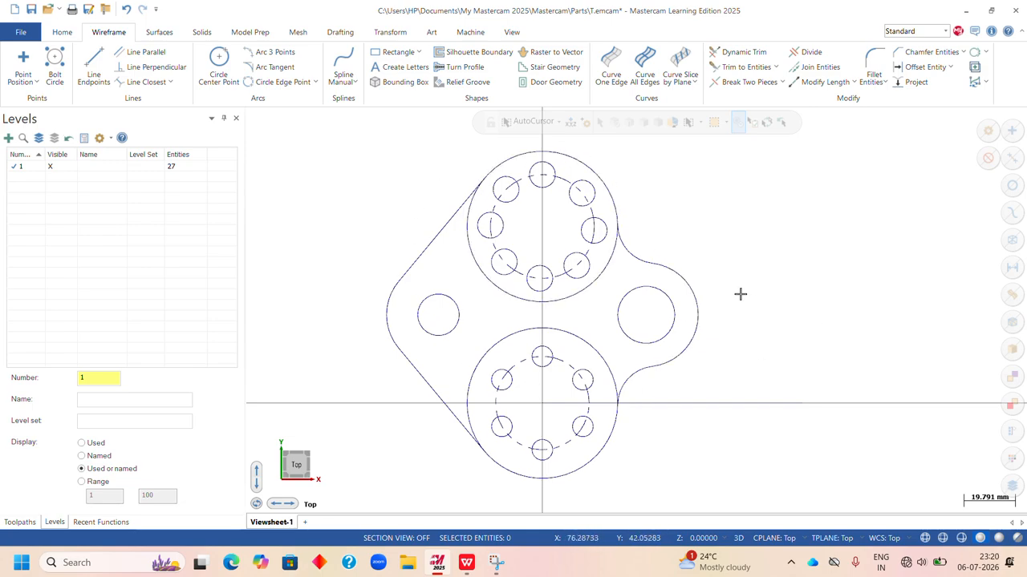
pyautogui.hotkey('ctrl', 'a')
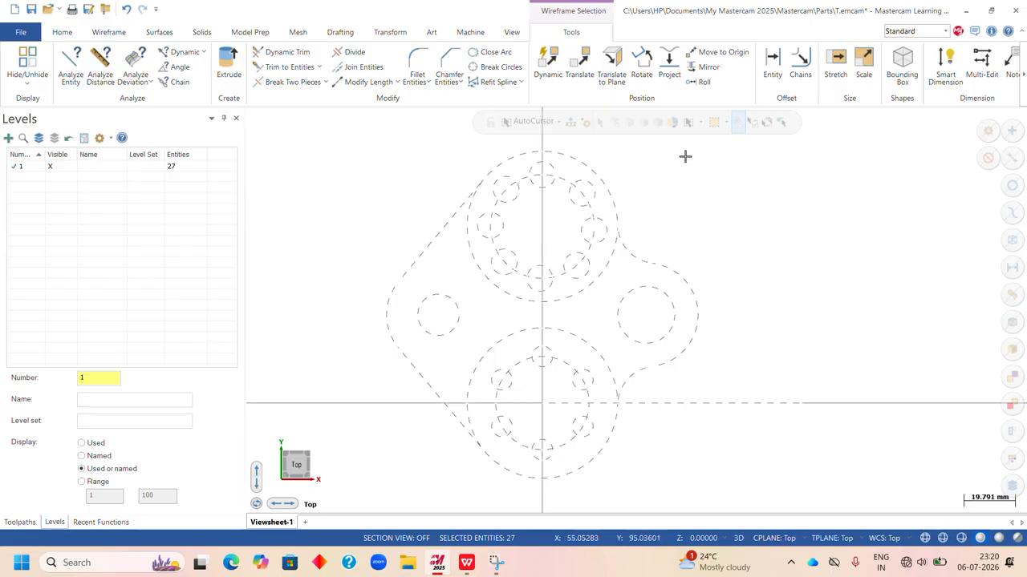
pyautogui.rightClick(685, 155)
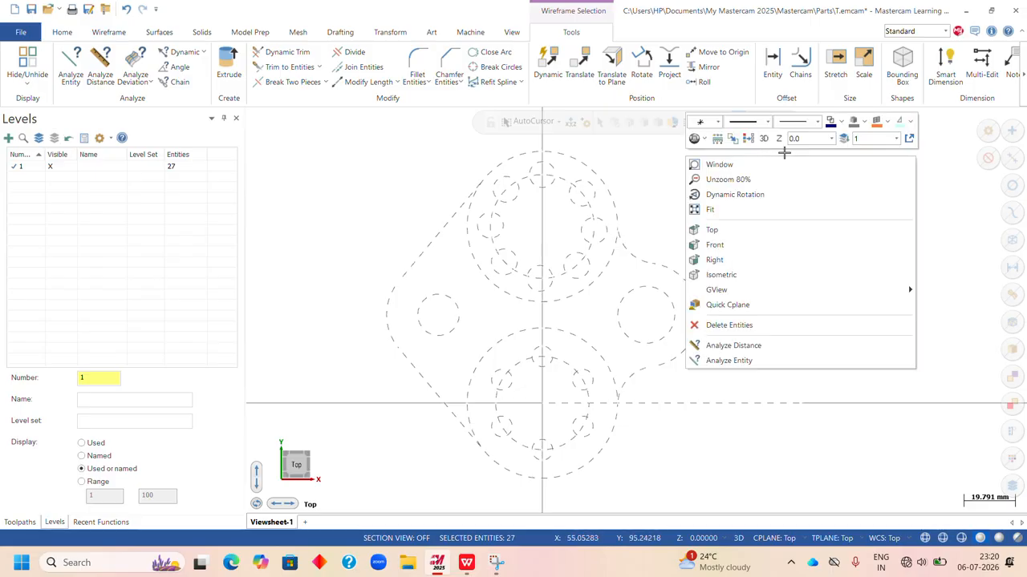
pyautogui.click(817, 122)
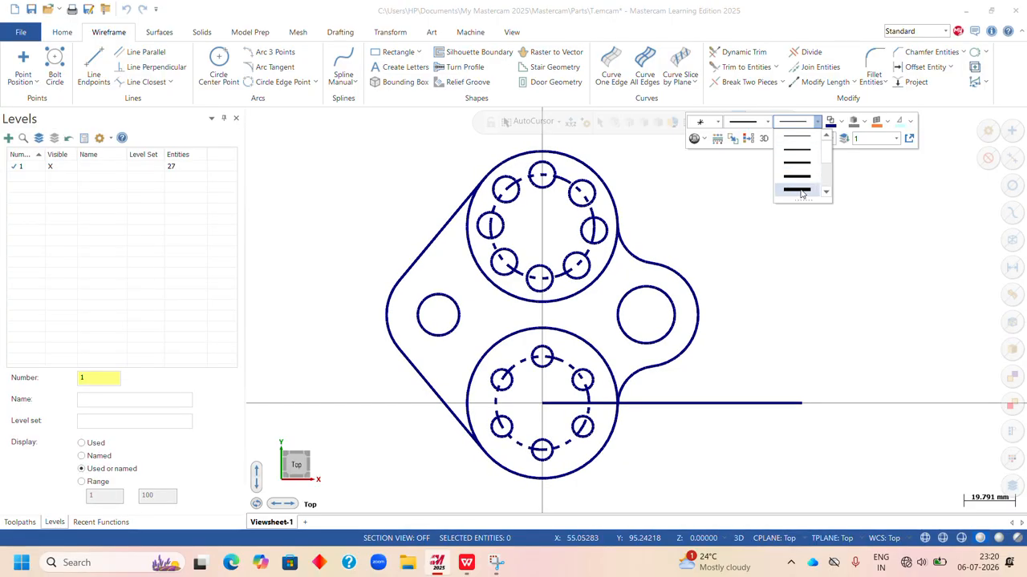
pyautogui.click(800, 191)
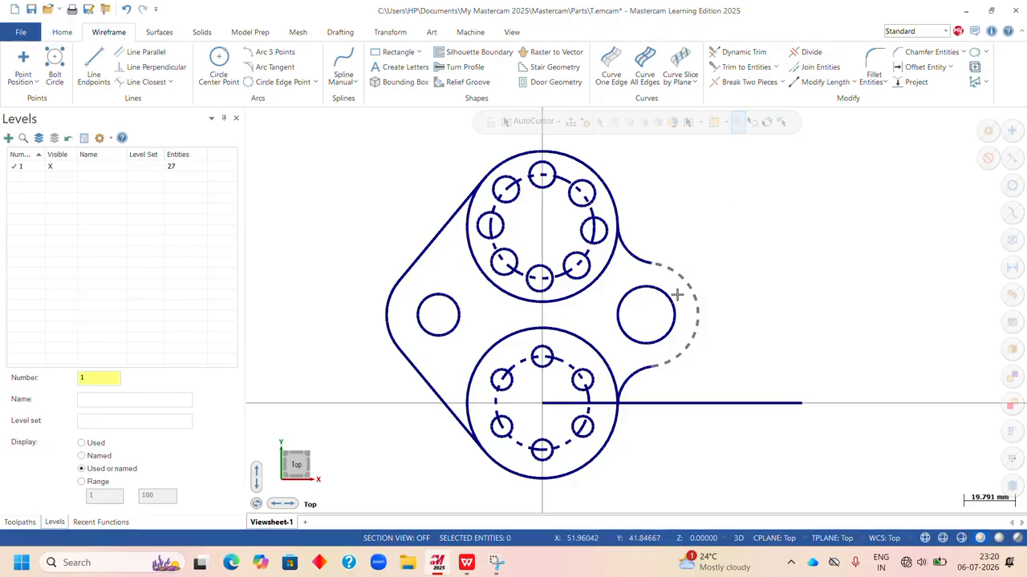
# - Delete the leftover horizontal line that runs from the lower circle's center out beyond the profile
pyautogui.click(754, 403)
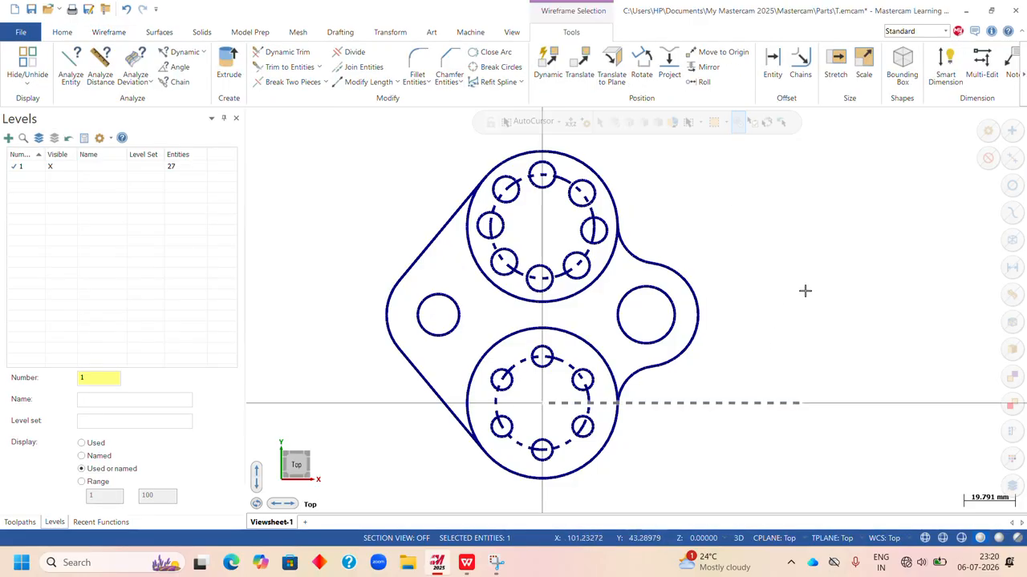
pyautogui.press('Delete')
# - Set the dashed hole-pattern circles inside the upper and lower 58 mm circles to the thinnest line width
pyautogui.scroll(2, 738, 266)
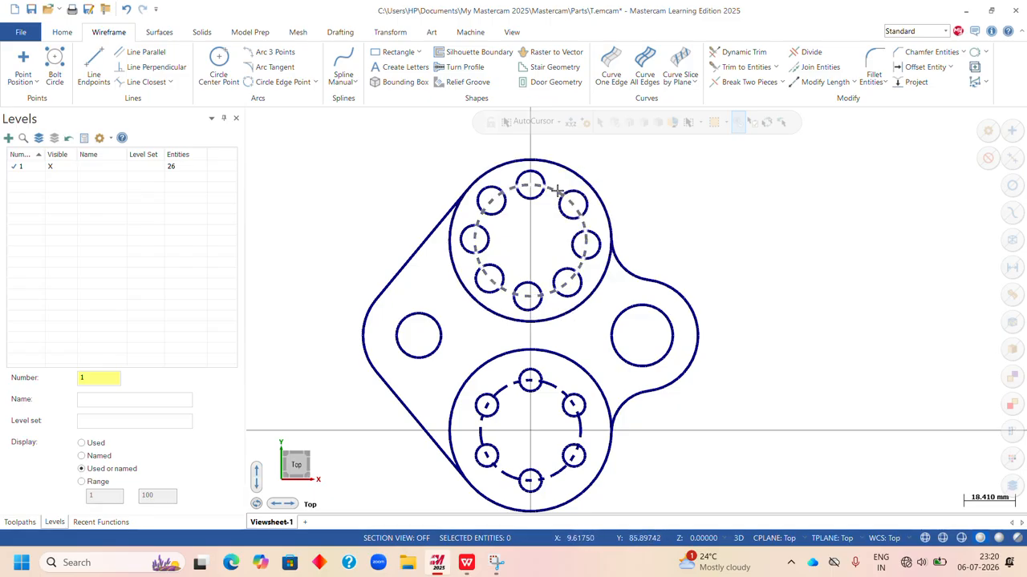
pyautogui.click(557, 190)
pyautogui.rightClick(695, 118)
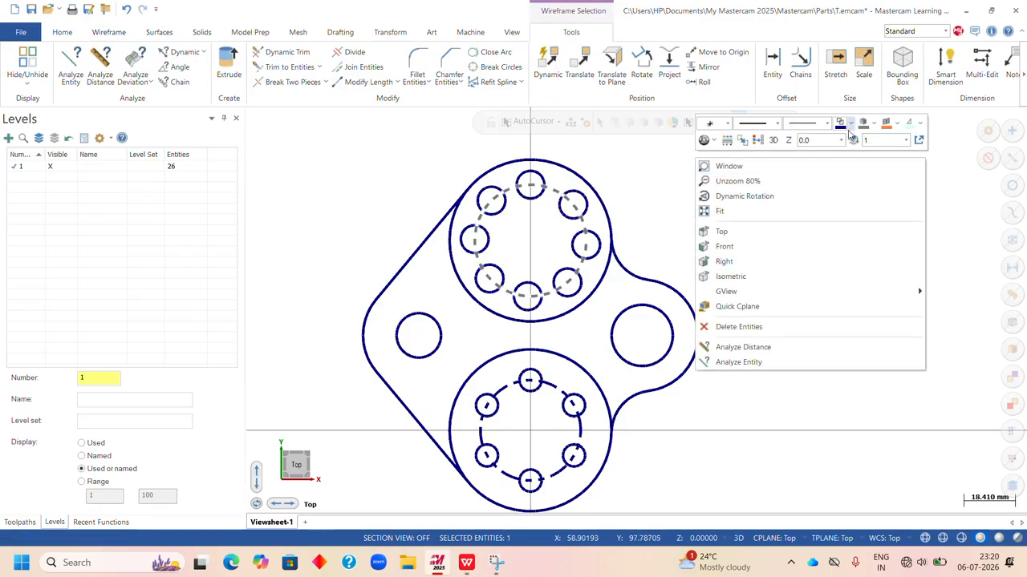
pyautogui.click(823, 127)
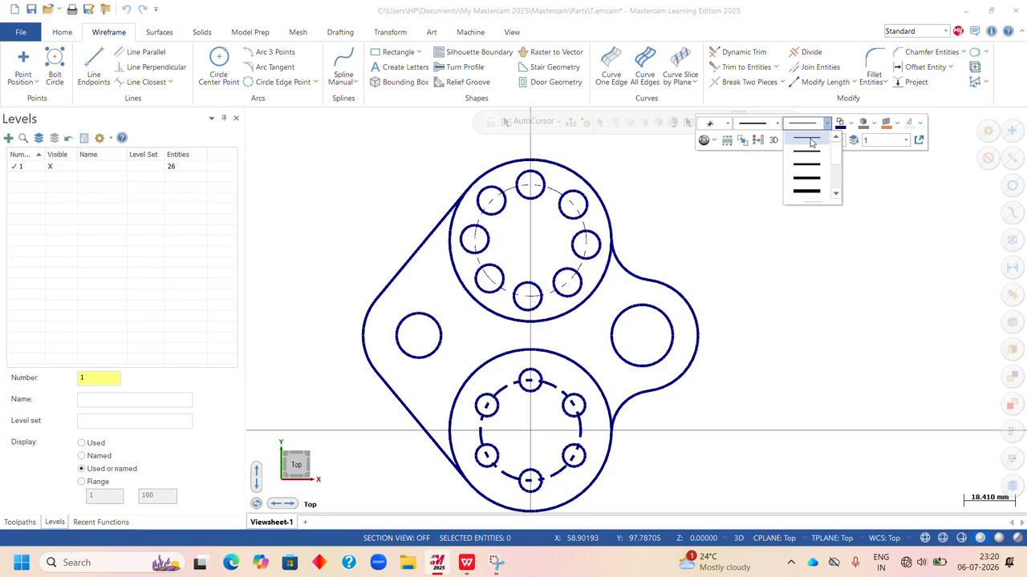
pyautogui.click(550, 385)
pyautogui.rightClick(553, 376)
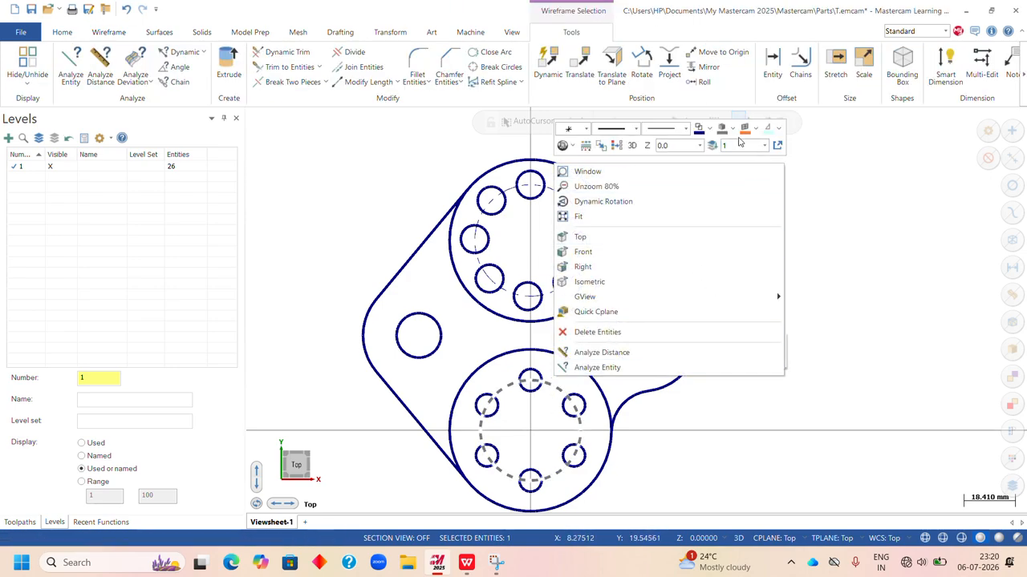
pyautogui.click(685, 129)
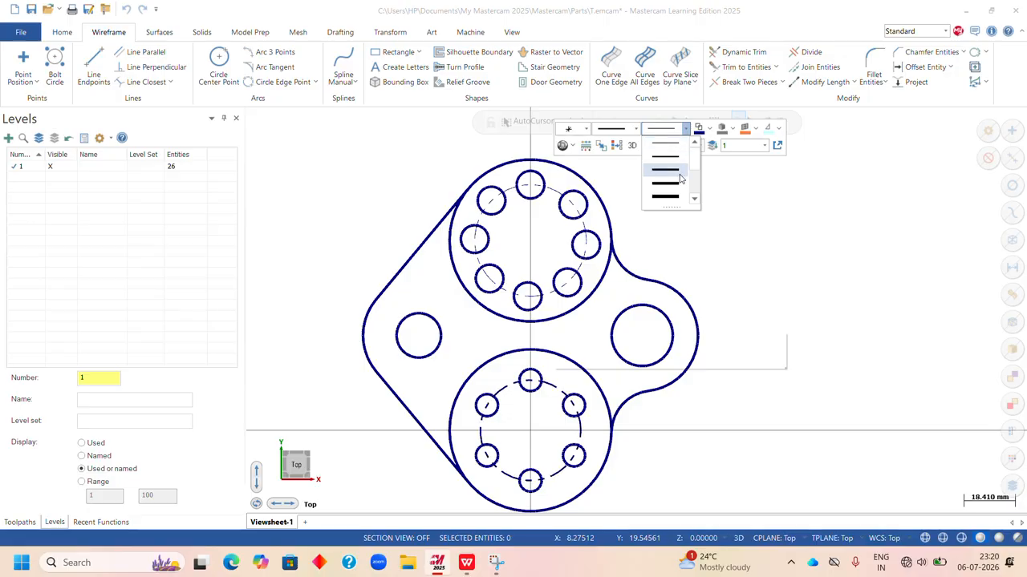
pyautogui.click(680, 144)
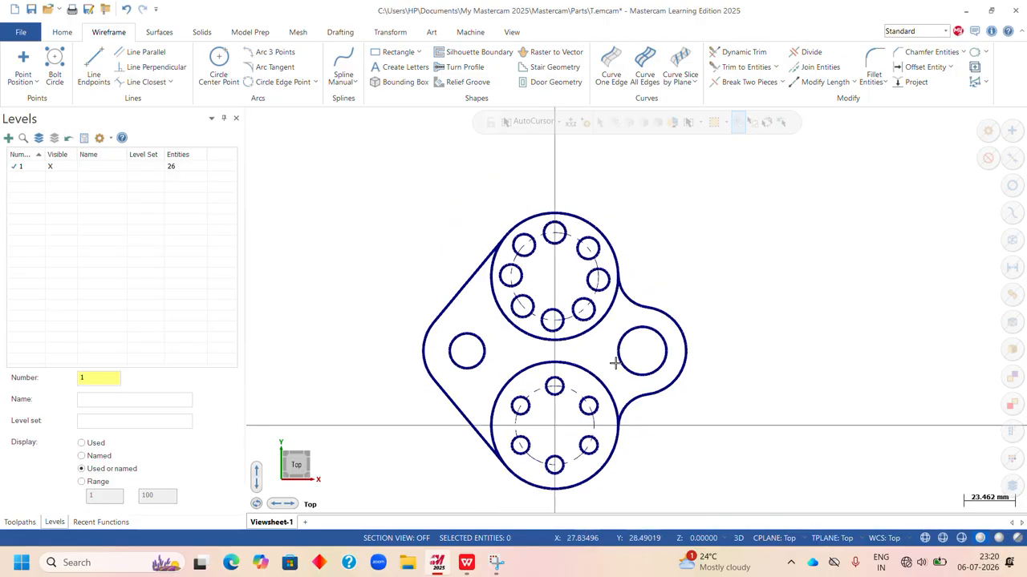
# - Select all the wireframe entities and change their color to bright blue
pyautogui.scroll(-2, 715, 286)
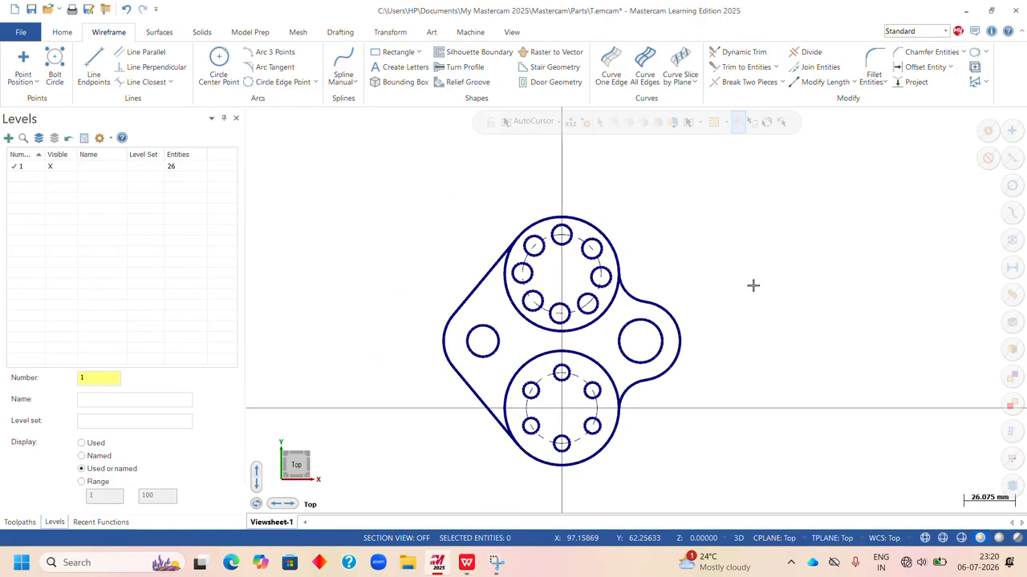
pyautogui.scroll(1, 719, 326)
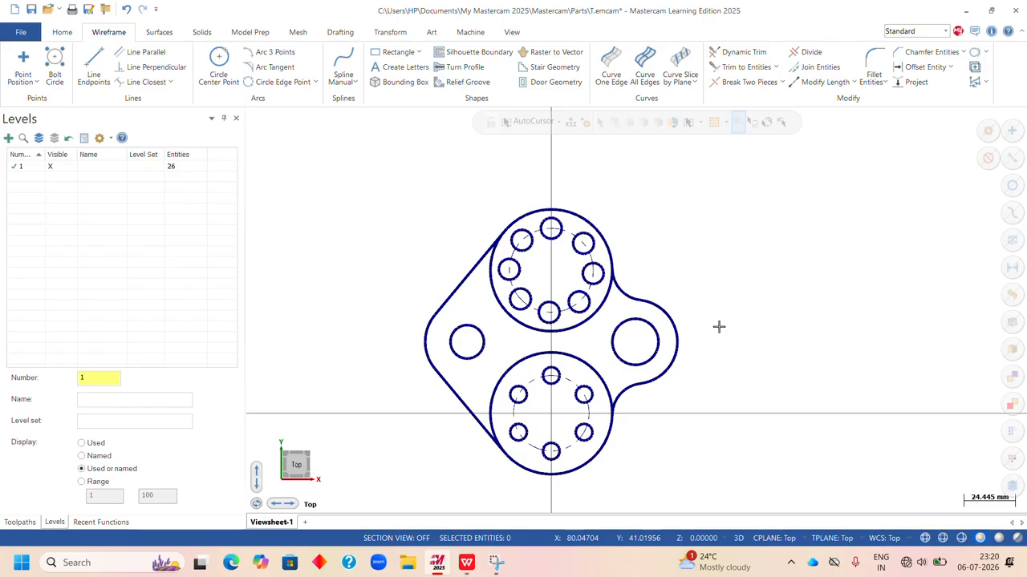
pyautogui.hotkey('ctrl', 'a')
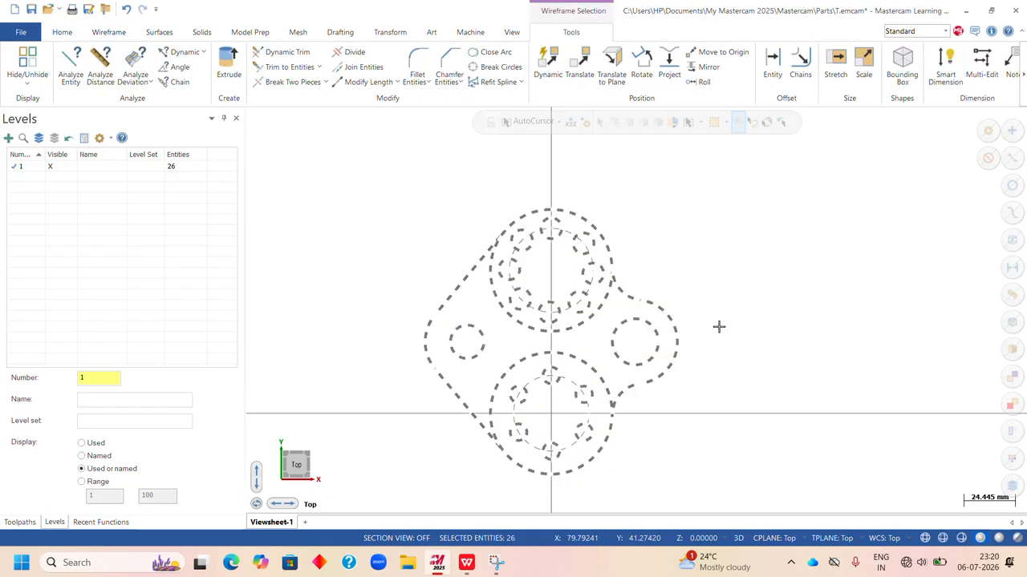
pyautogui.rightClick(660, 180)
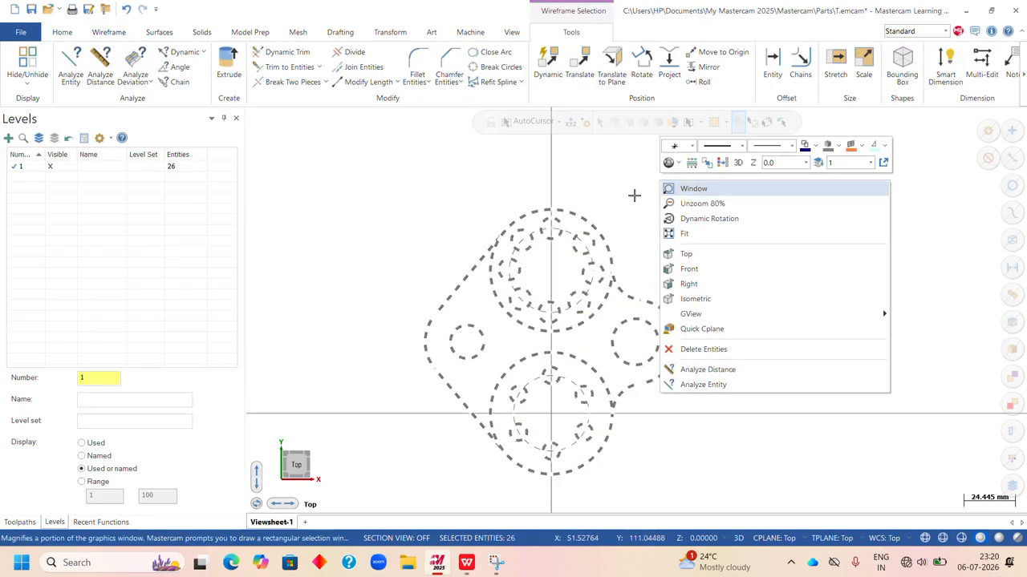
pyautogui.click(814, 150)
pyautogui.click(814, 151)
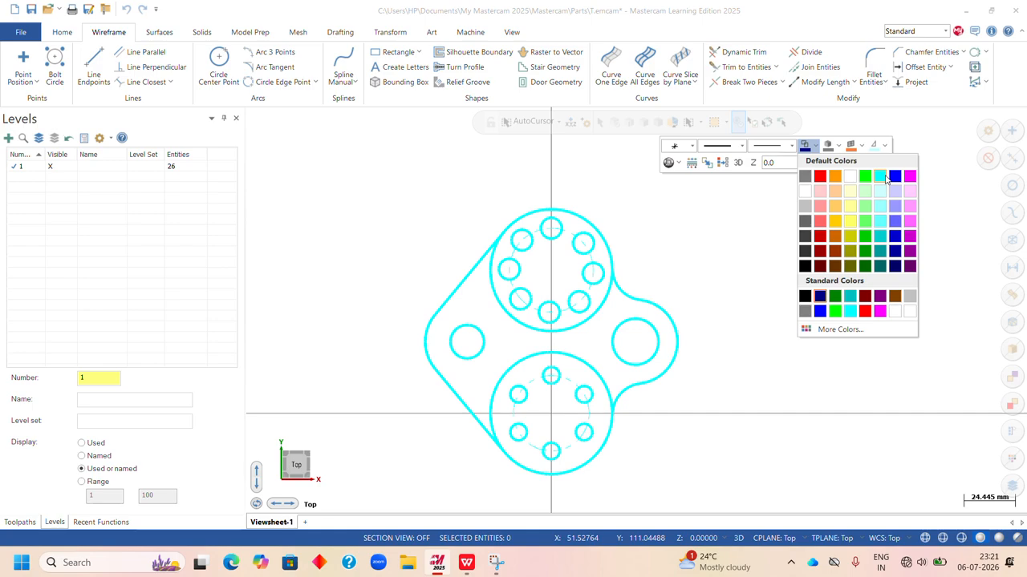
pyautogui.click(894, 176)
# - Change the color of both dashed hole-pattern circles to magenta
pyautogui.scroll(4, 593, 401)
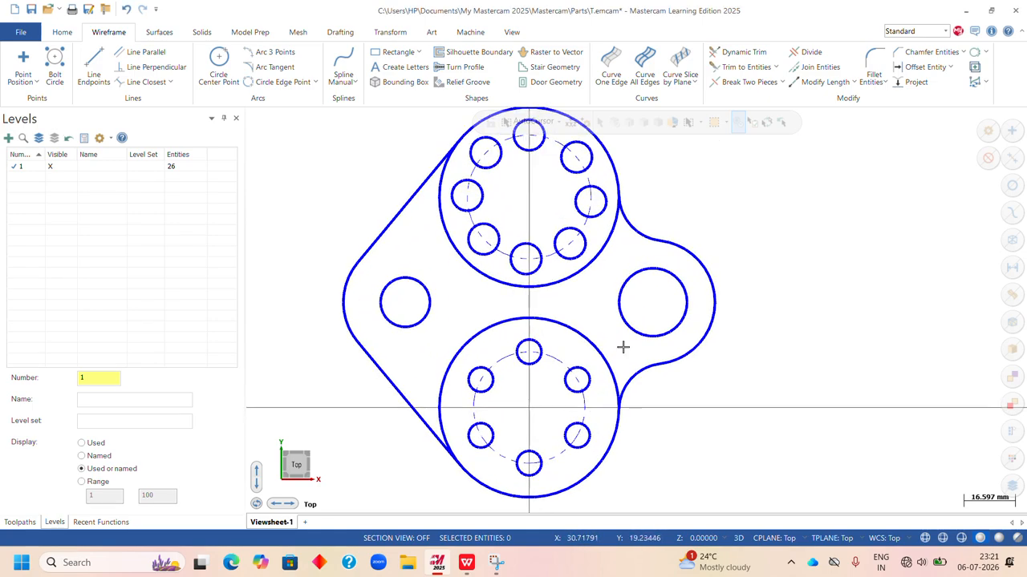
pyautogui.click(559, 357)
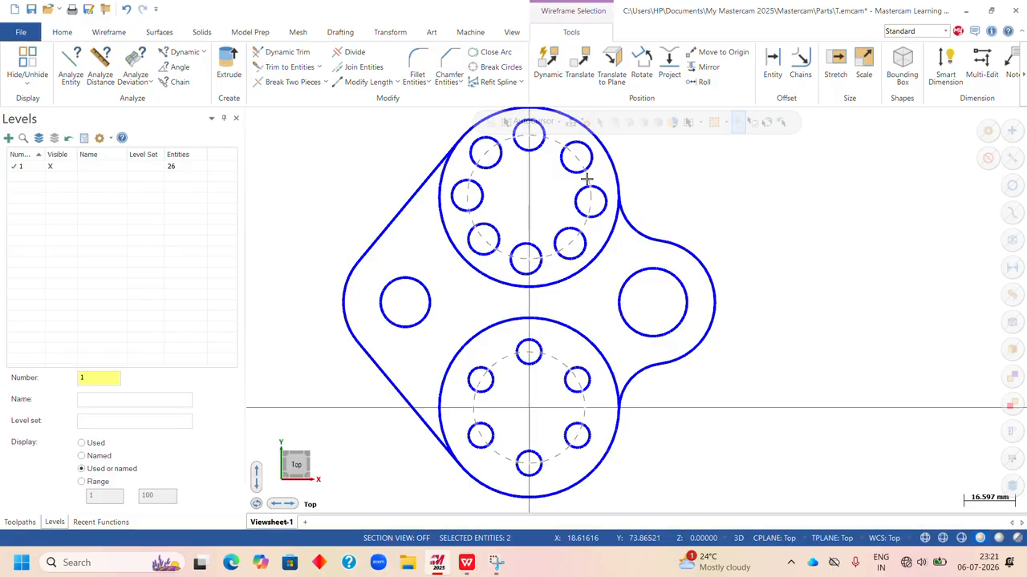
pyautogui.rightClick(688, 170)
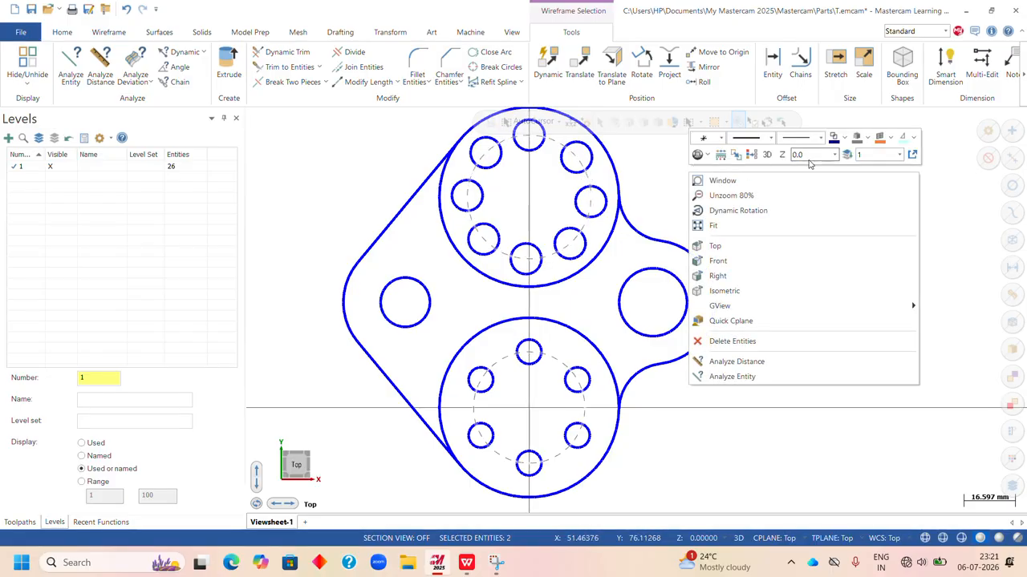
pyautogui.click(843, 138)
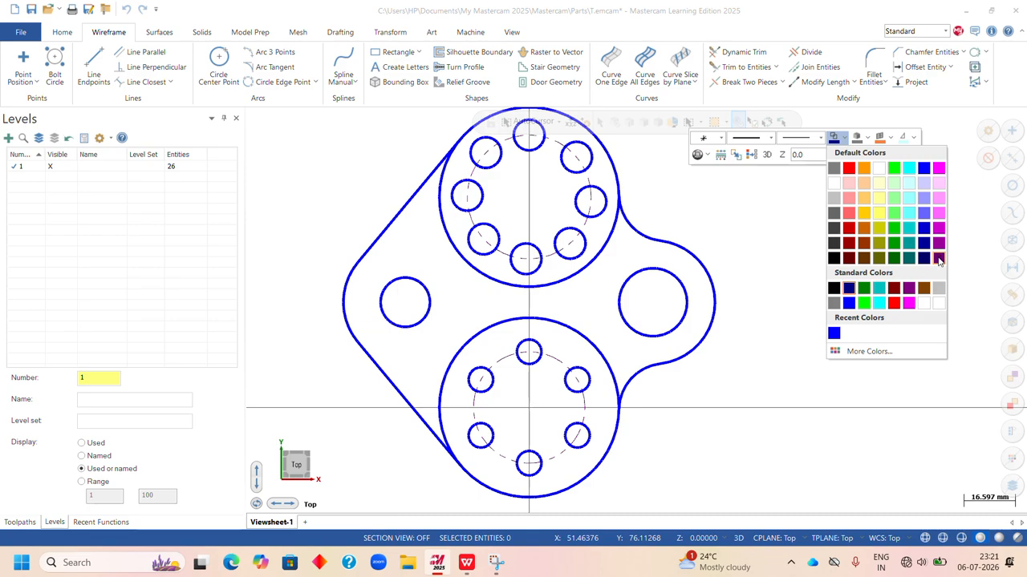
pyautogui.click(939, 172)
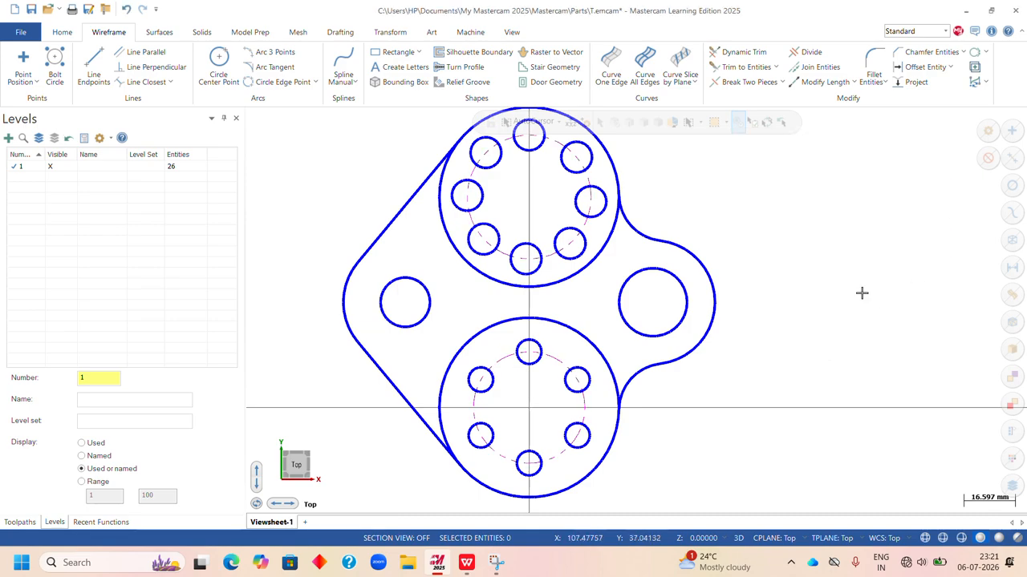
# - Set both dashed magenta hole-pattern circles to the second-thinnest line width
pyautogui.click(591, 179)
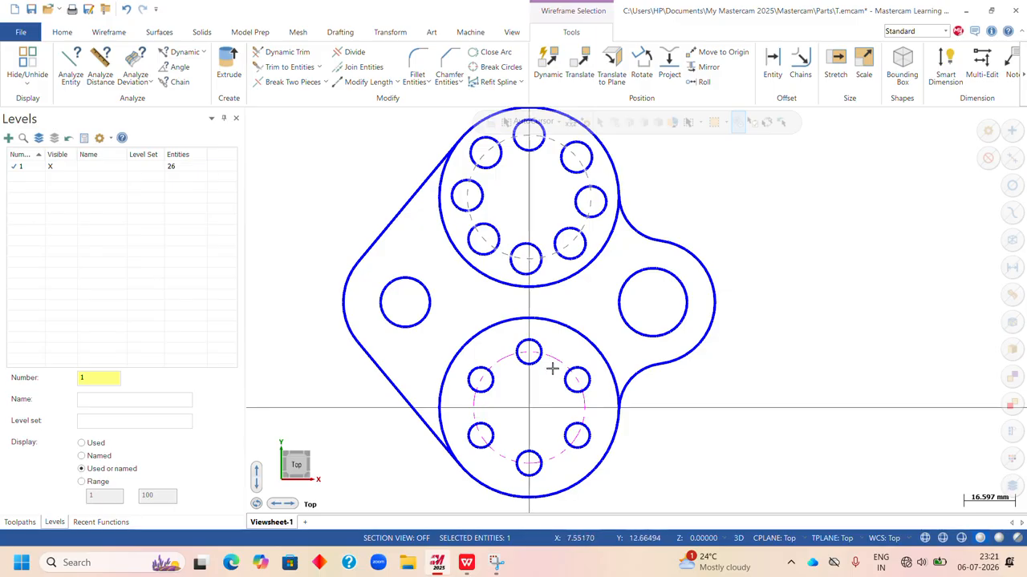
pyautogui.rightClick(695, 157)
pyautogui.click(828, 125)
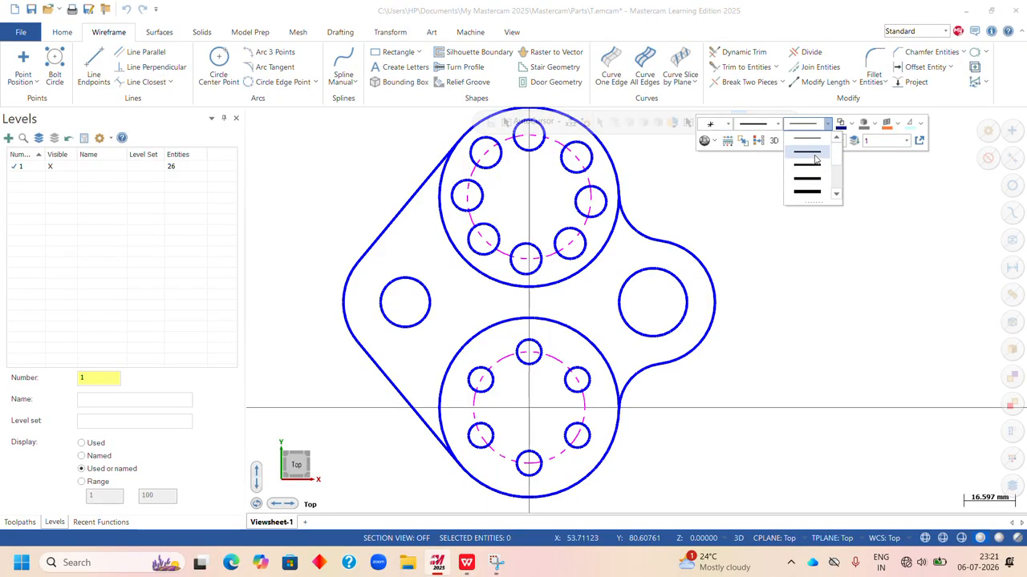
# - Compare the completed wireframe with the Housing view on the Exercise 4 sheet in WPS Office, returning to Mastercam to inspect the whole profile
pyautogui.scroll(-4, 722, 281)
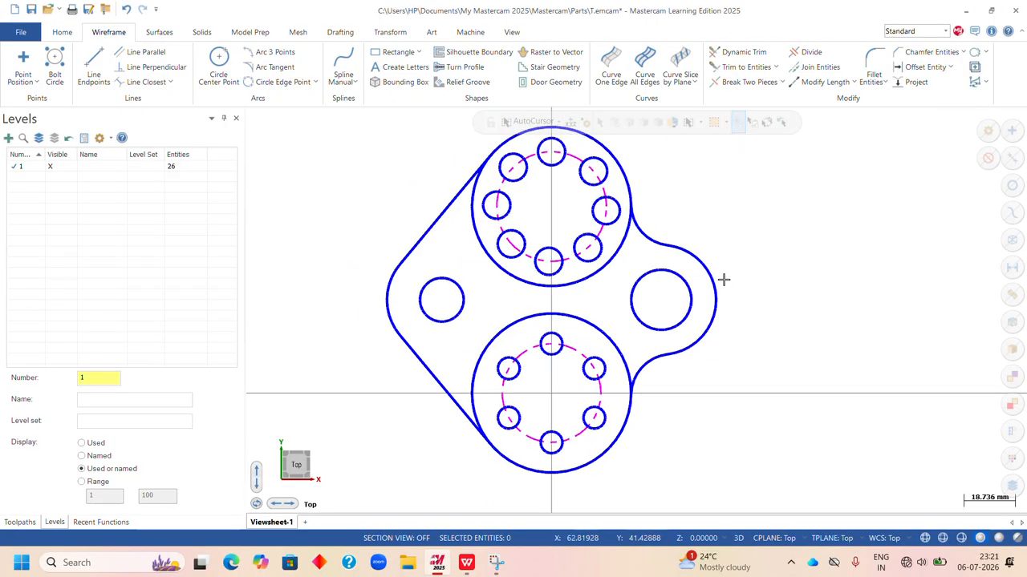
pyautogui.rightClick(751, 184)
pyautogui.click(780, 238)
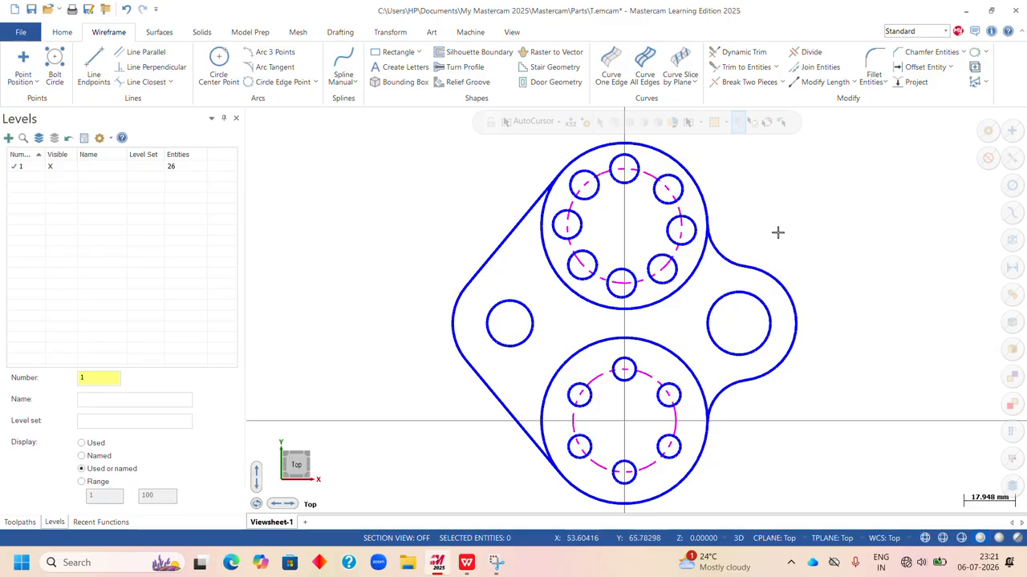
pyautogui.scroll(-1, 763, 234)
pyautogui.scroll(1, 911, 294)
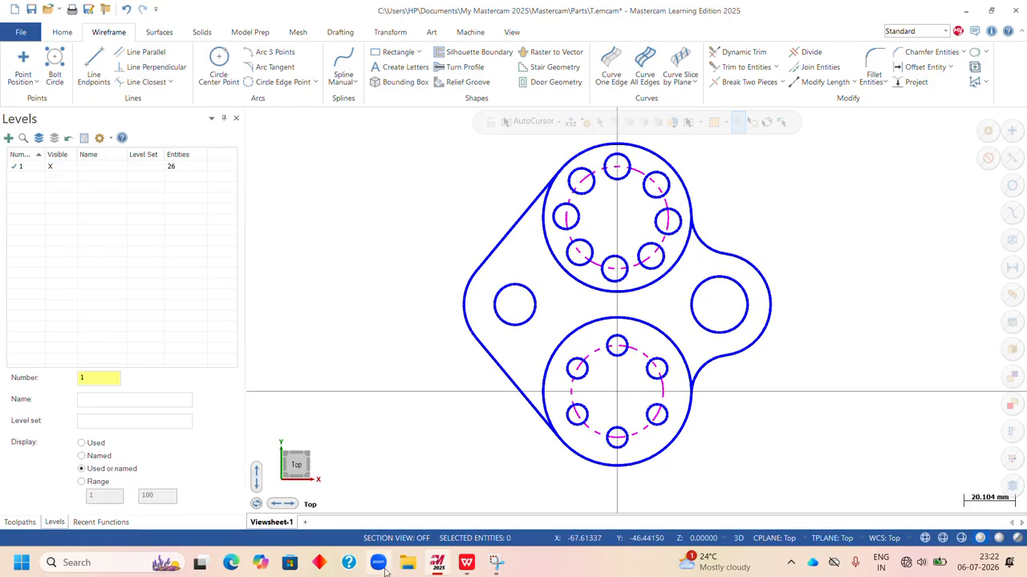
pyautogui.click(467, 562)
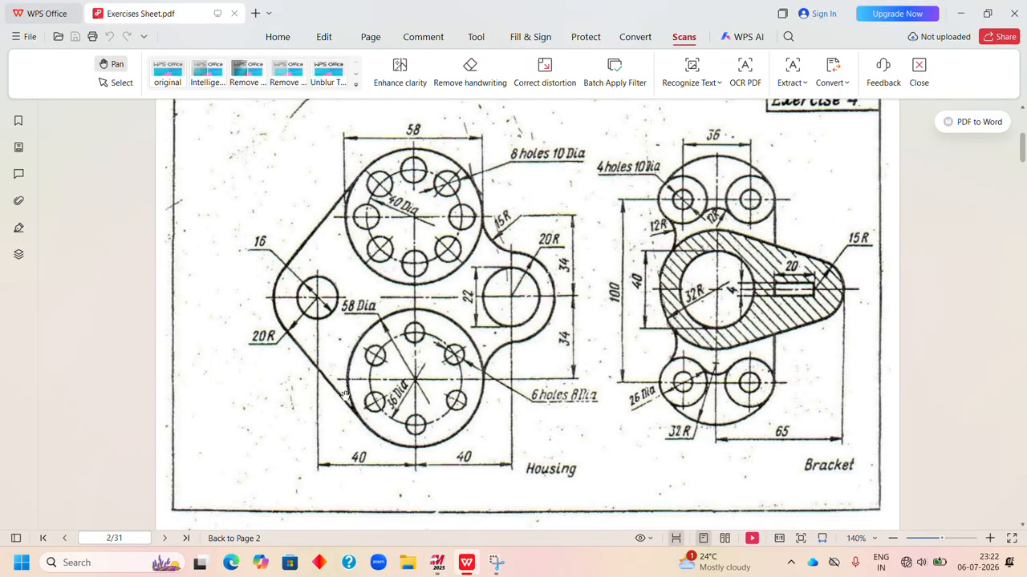
pyautogui.click(437, 562)
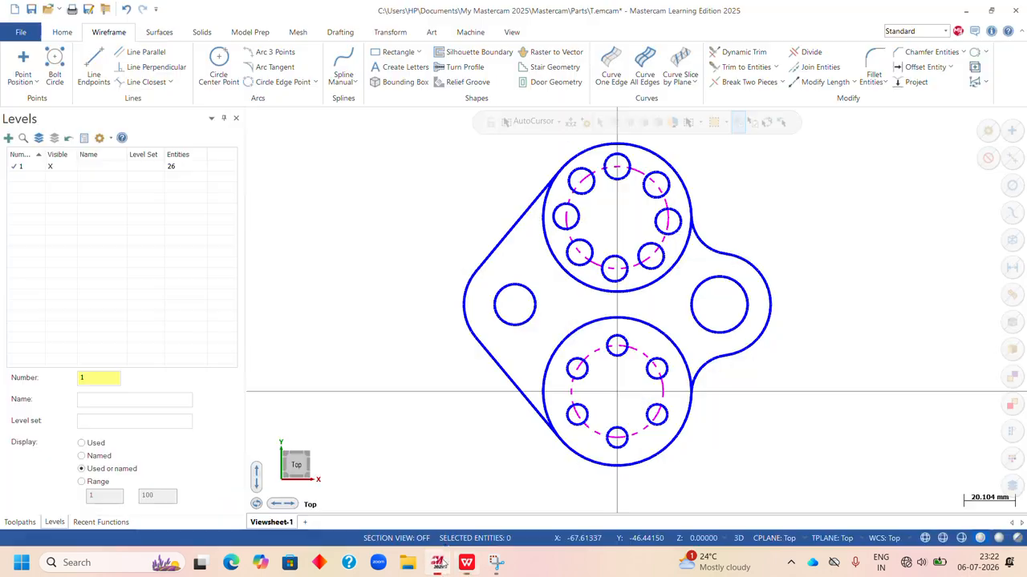
pyautogui.scroll(1, 804, 277)
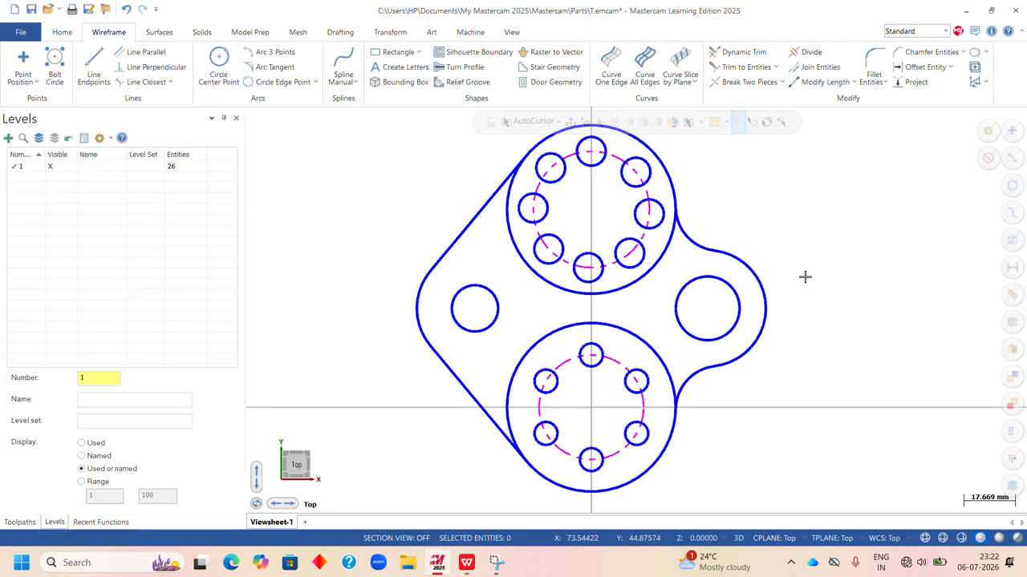
pyautogui.scroll(-2, 811, 198)
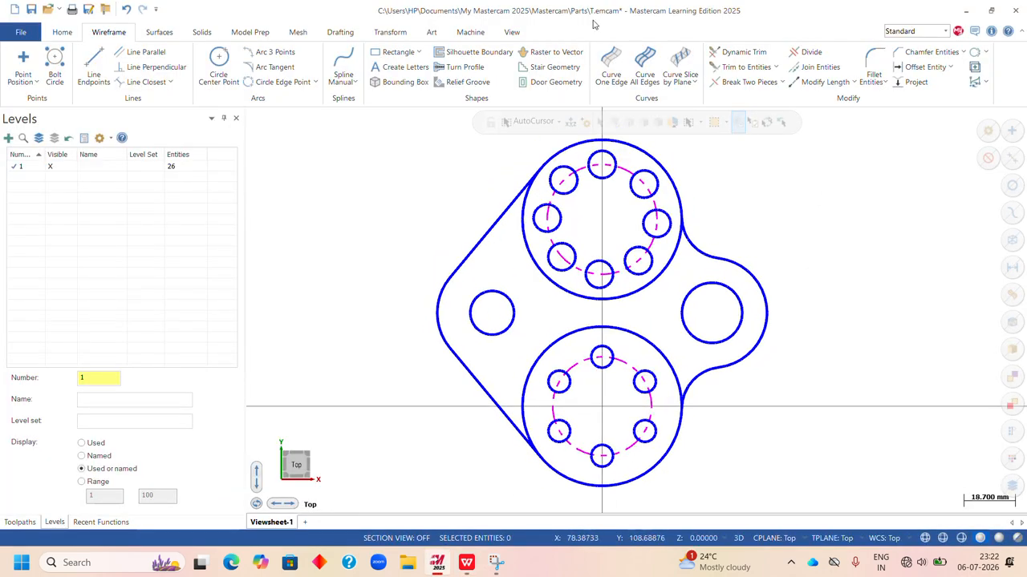